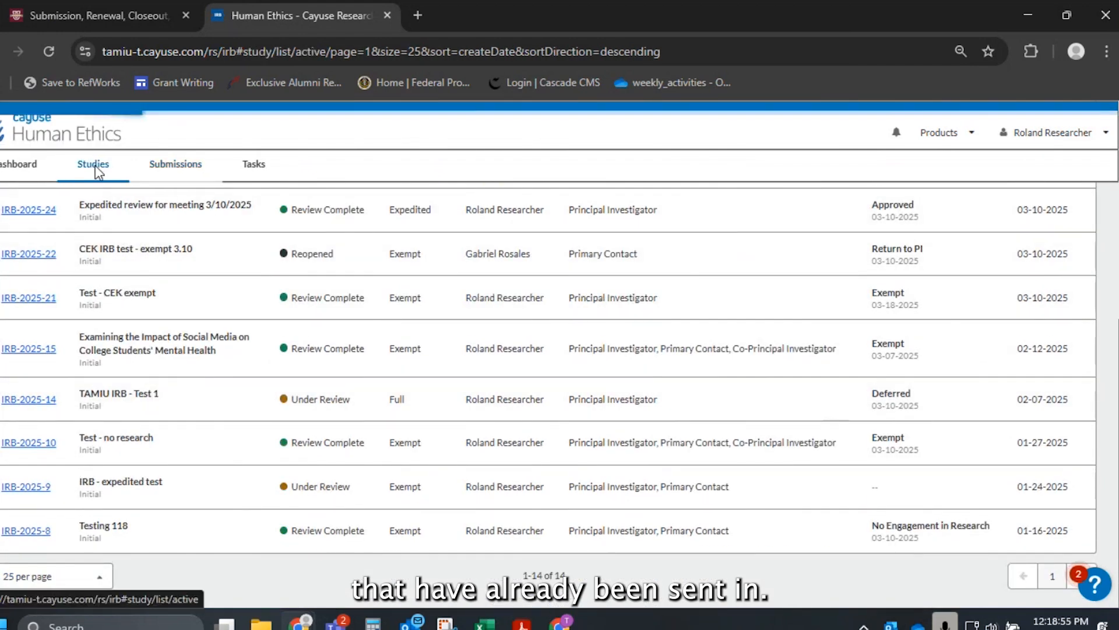
Look through the Studies and Submissions lists, ending back at the dashboard
{"action": "left_click", "coordinate": [95, 168]}
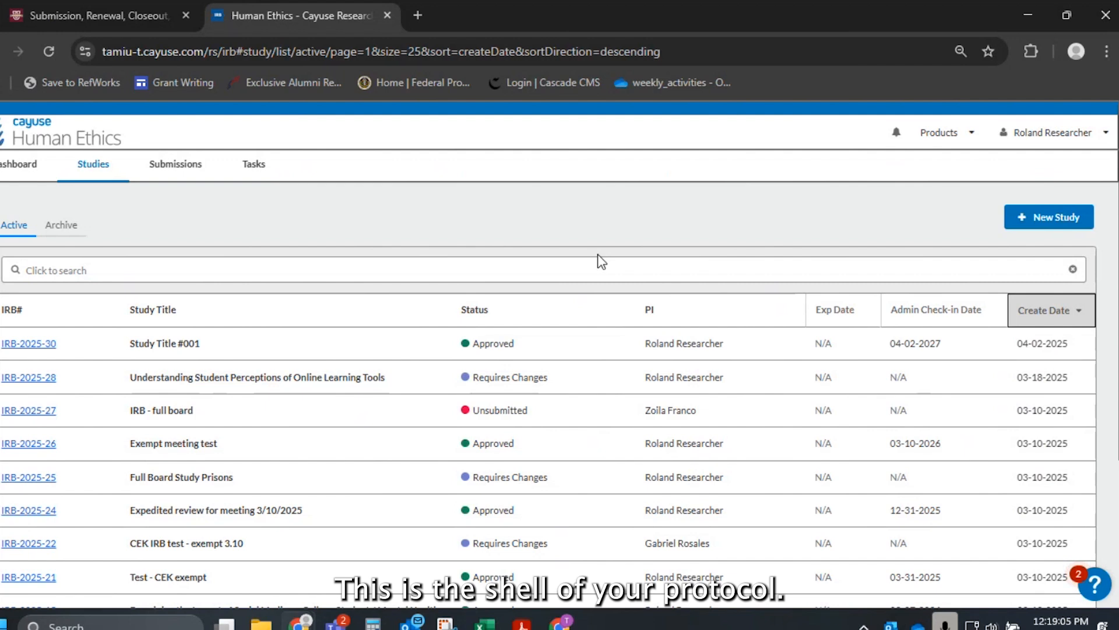
{"action": "left_click", "coordinate": [178, 163]}
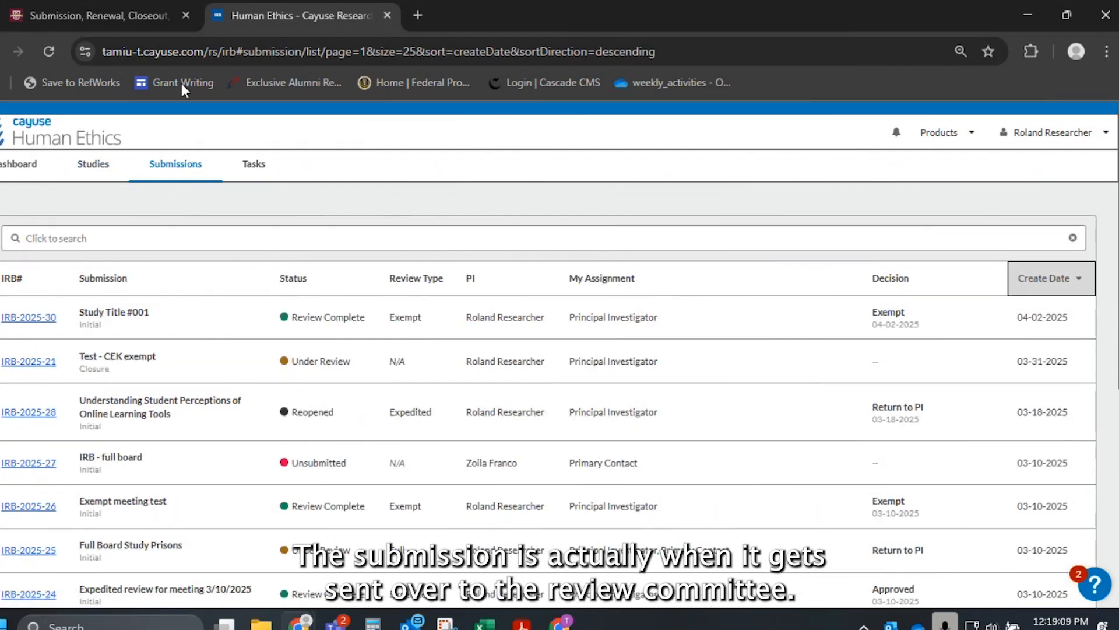
{"action": "left_click", "coordinate": [120, 166]}
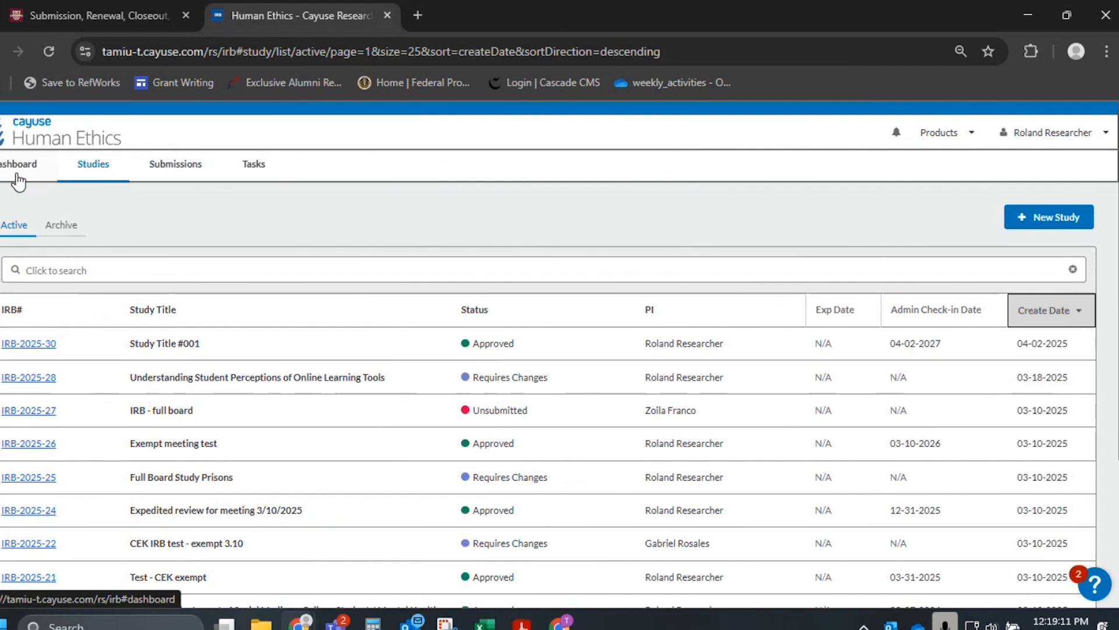
{"action": "left_click", "coordinate": [18, 175]}
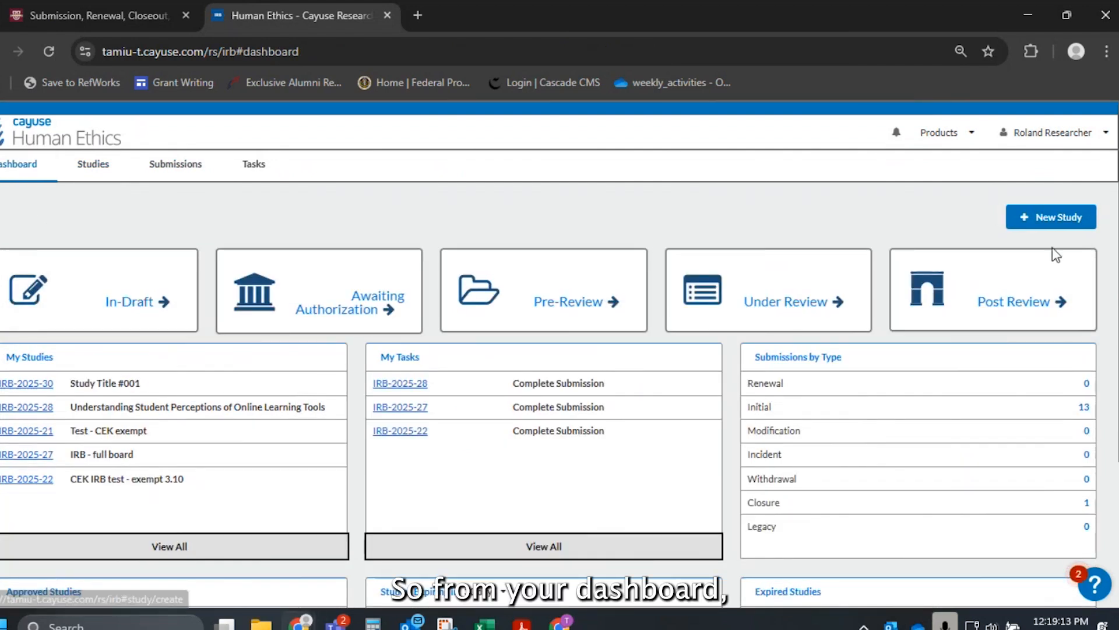
Start a new study from the dashboard, ready for its title
{"action": "left_click", "coordinate": [1064, 225]}
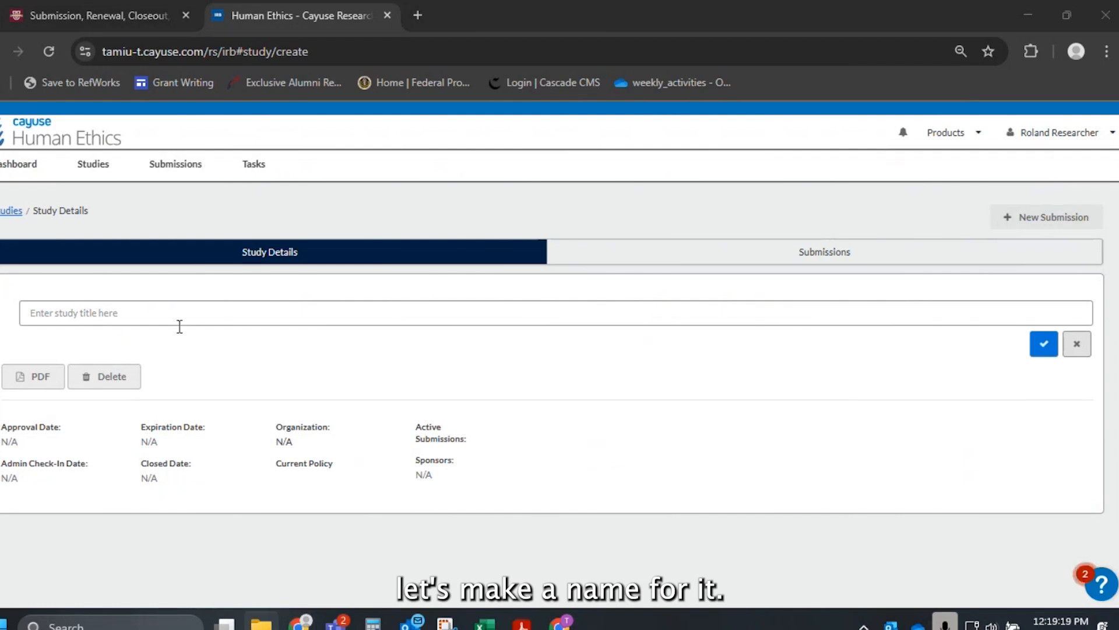
{"action": "left_click", "coordinate": [161, 313]}
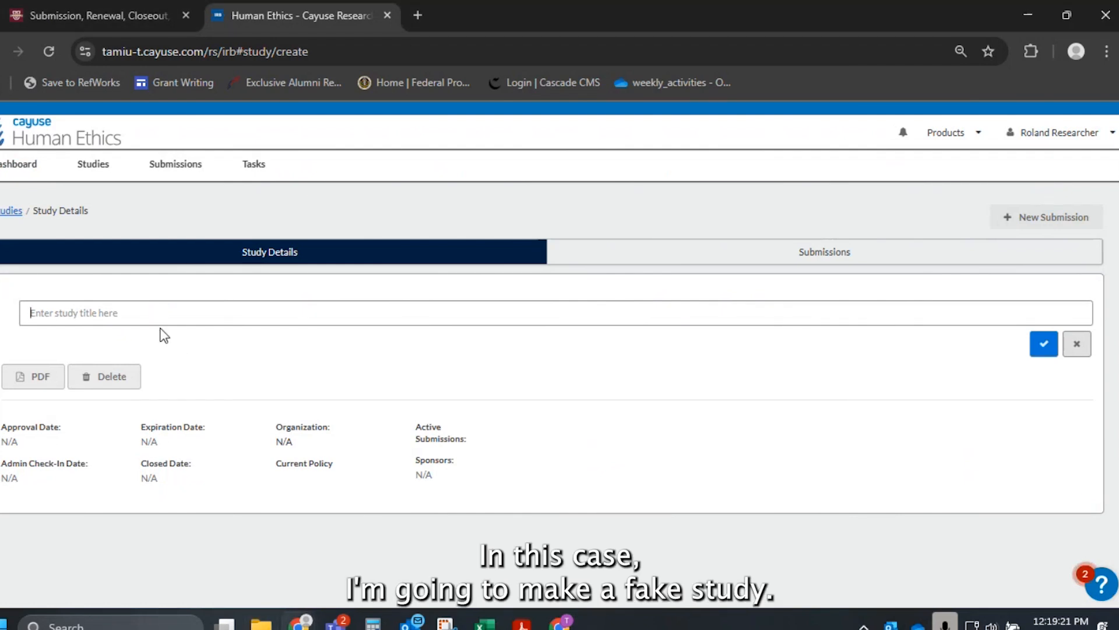
{"action": "type", "text": "College"}
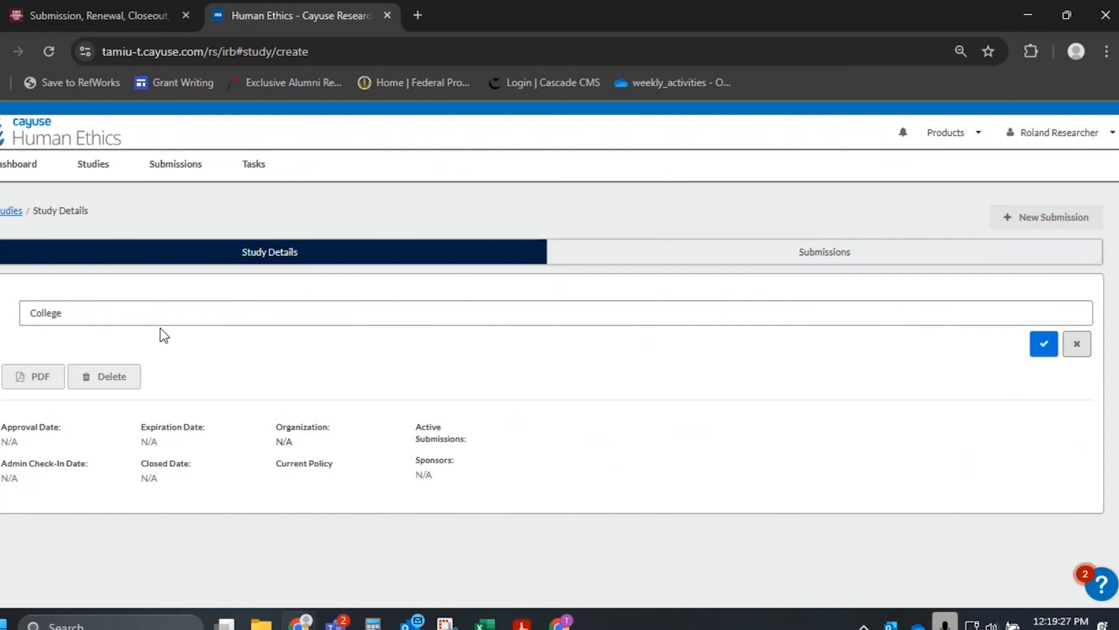
{"action": "key", "text": "BackSpace"}
{"action": "key", "text": "BackSpace"}
{"action": "key", "text": "BackSpace"}
{"action": "key", "text": "BackSpace"}
{"action": "key", "text": "BackSpace"}
{"action": "key", "text": "BackSpace"}
Title the new study "Perceptions of Online College Courses" and save it
{"action": "type", "text": "P"}
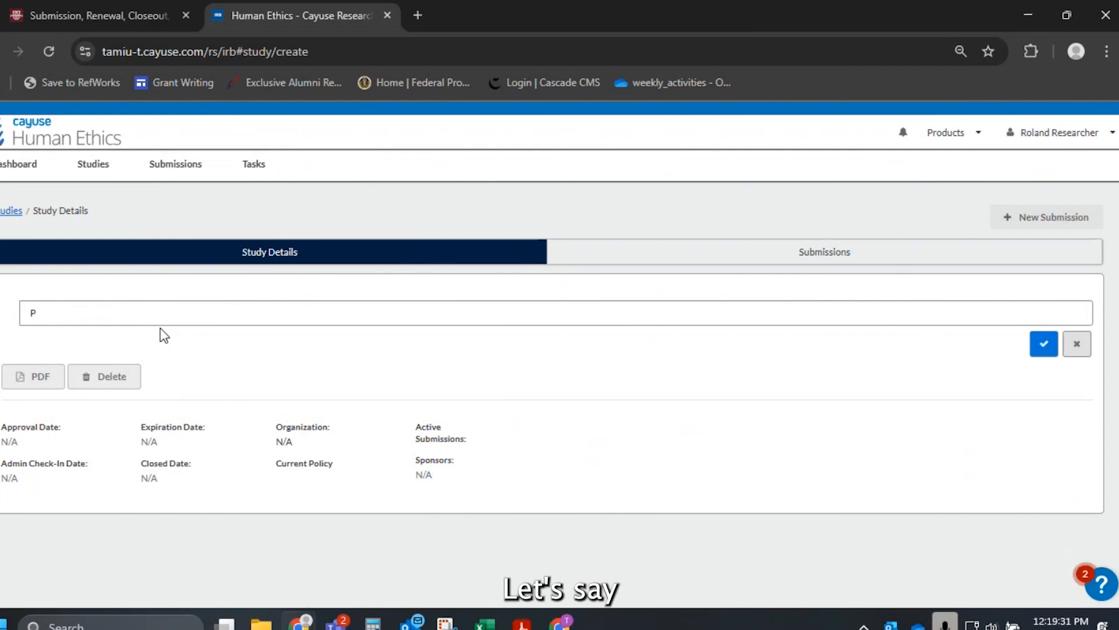
{"action": "type", "text": "ercepti"}
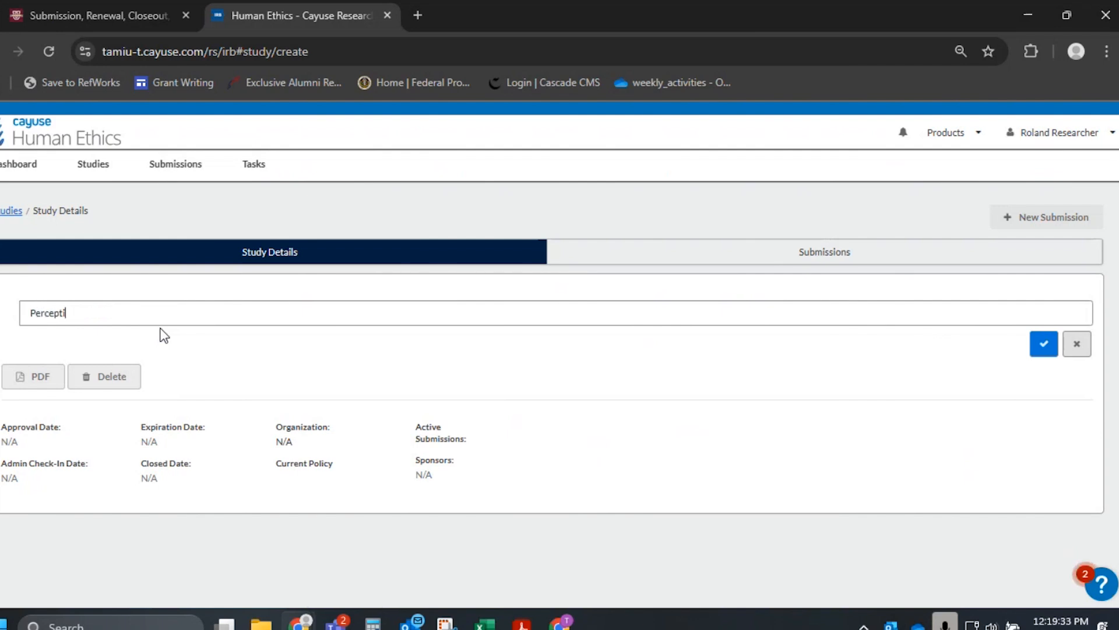
{"action": "type", "text": "ons of Online College Courses"}
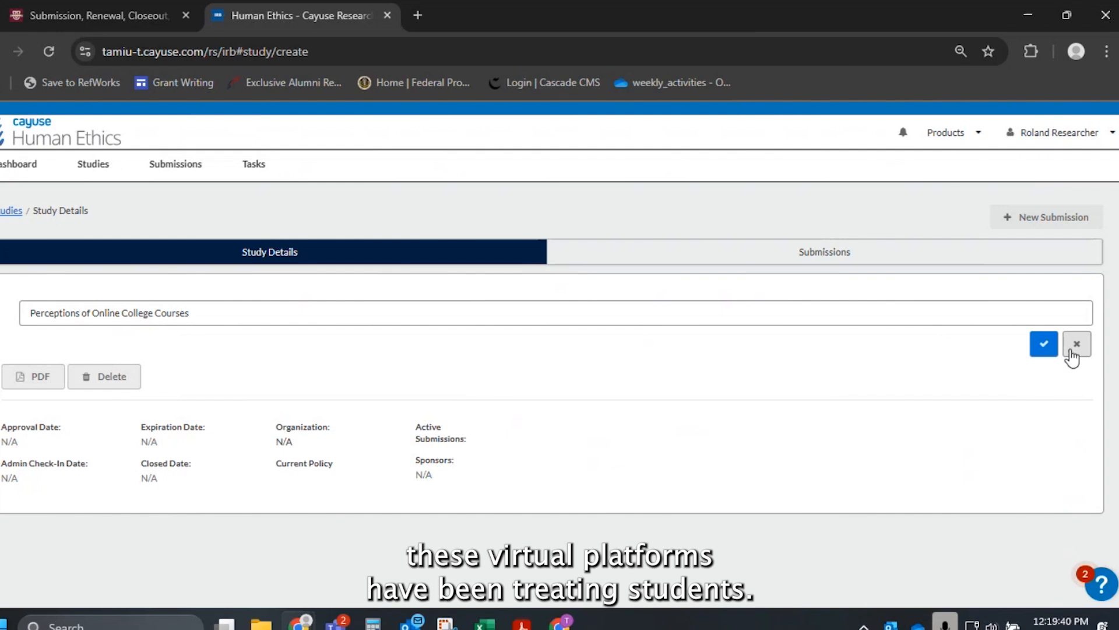
{"action": "left_click", "coordinate": [1046, 350]}
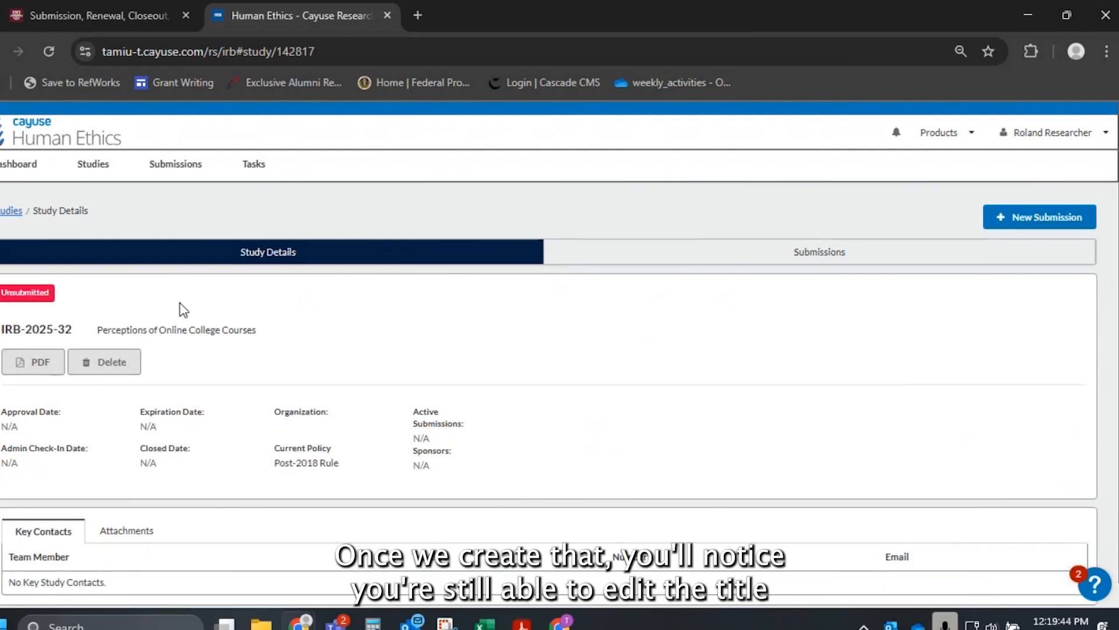
Examine the new study's details, including its study number, attachments and key contacts
{"action": "mouse_move", "coordinate": [237, 338]}
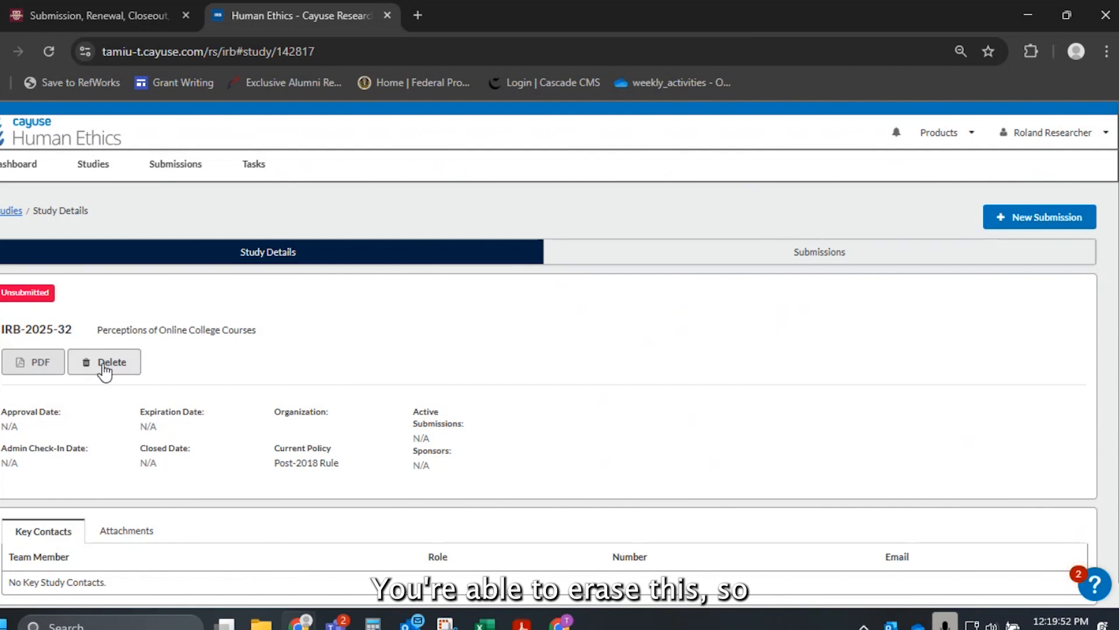
{"action": "scroll", "coordinate": [324, 432], "scroll_direction": "down", "scroll_amount": 1}
{"action": "left_click_drag", "start_coordinate": [3, 303], "coordinate": [75, 305]}
{"action": "left_click", "coordinate": [68, 305]}
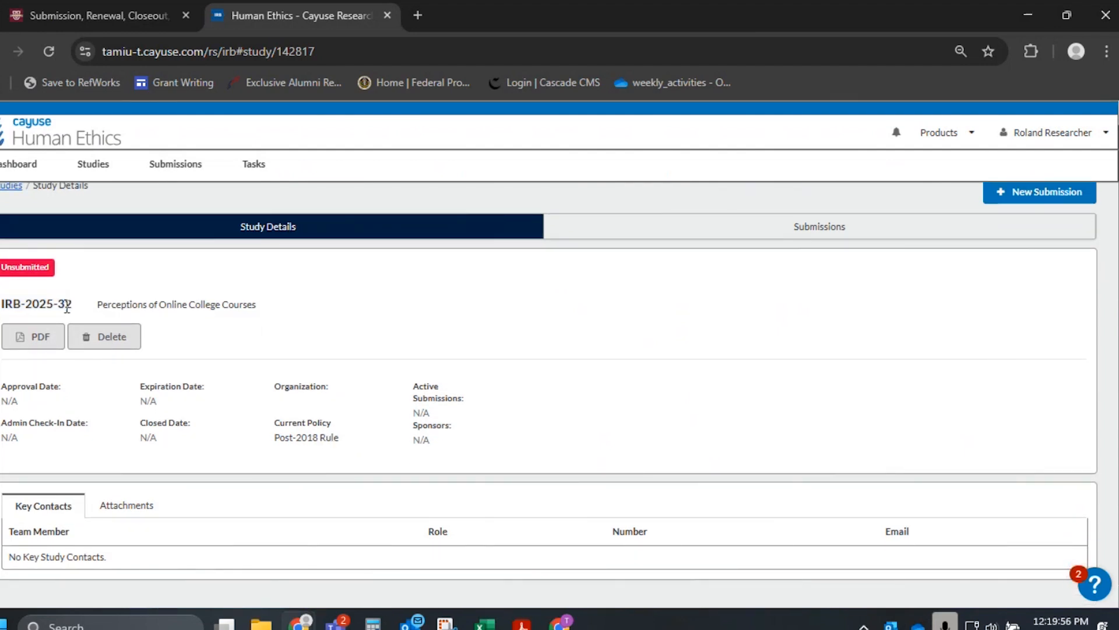
{"action": "left_click", "coordinate": [123, 508]}
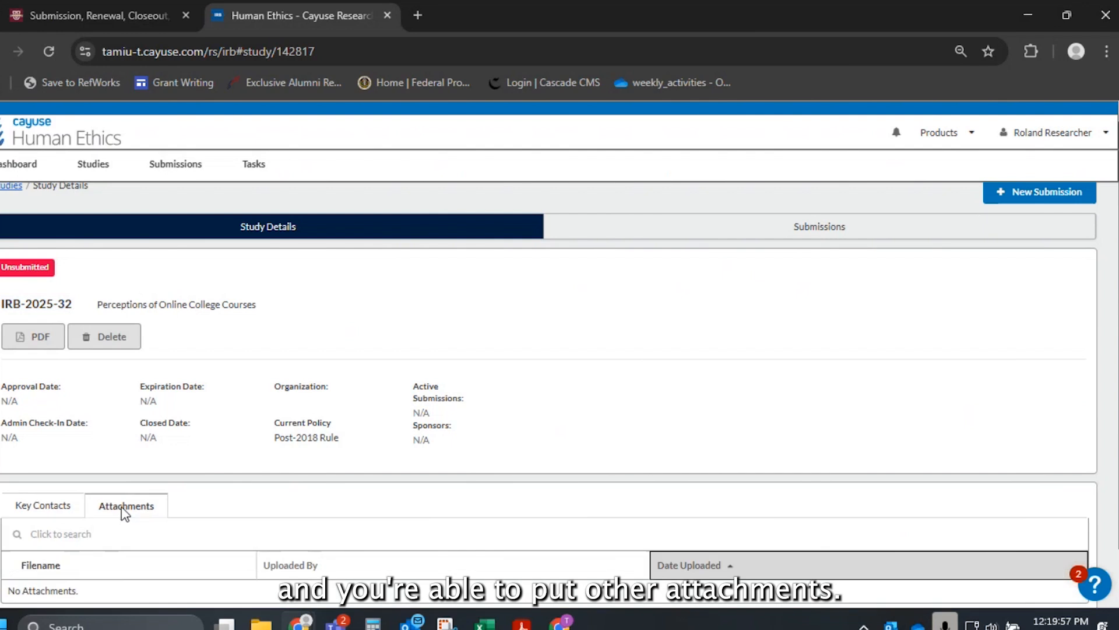
{"action": "scroll", "coordinate": [99, 511], "scroll_direction": "down", "scroll_amount": 1}
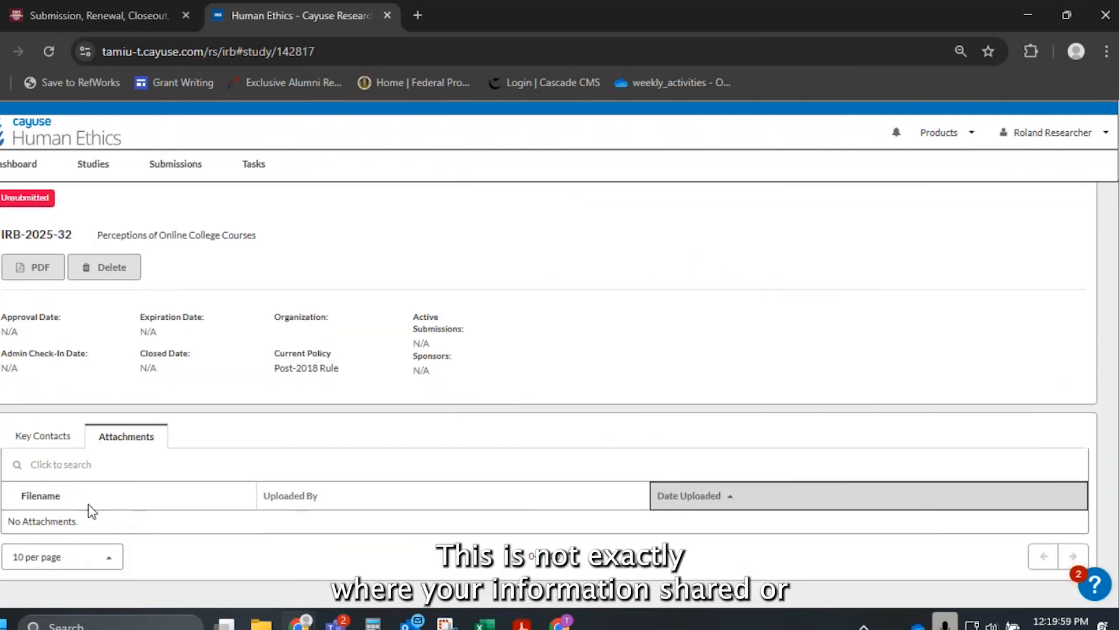
{"action": "left_click", "coordinate": [60, 444]}
{"action": "scroll", "coordinate": [132, 475], "scroll_direction": "up", "scroll_amount": 2}
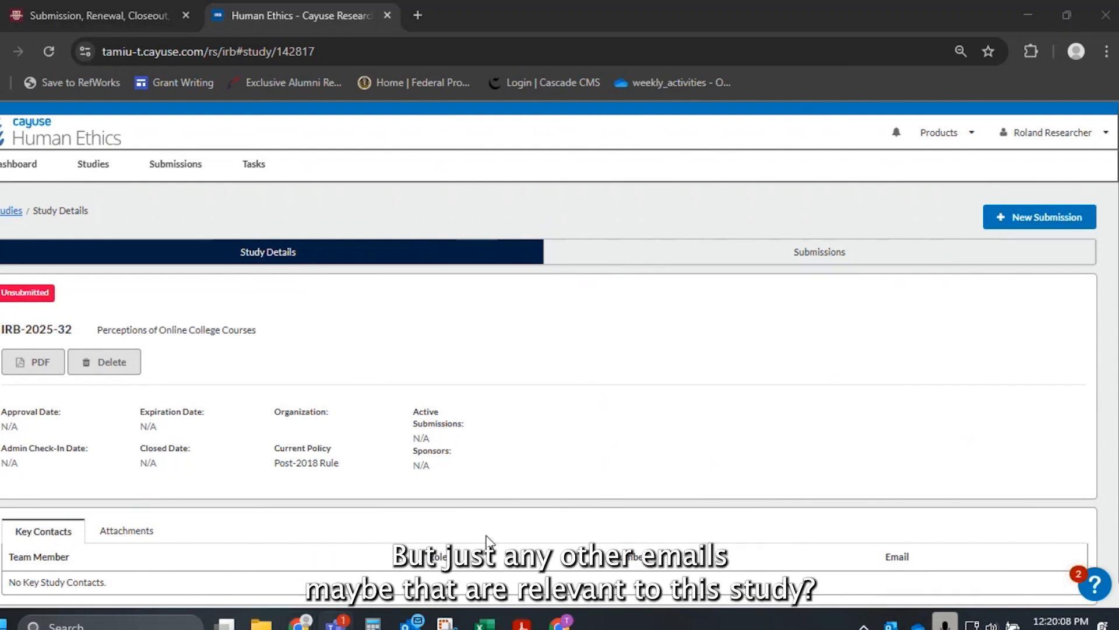
Create an Initial submission for the Perceptions of Online College Courses study
{"action": "left_click", "coordinate": [1074, 227]}
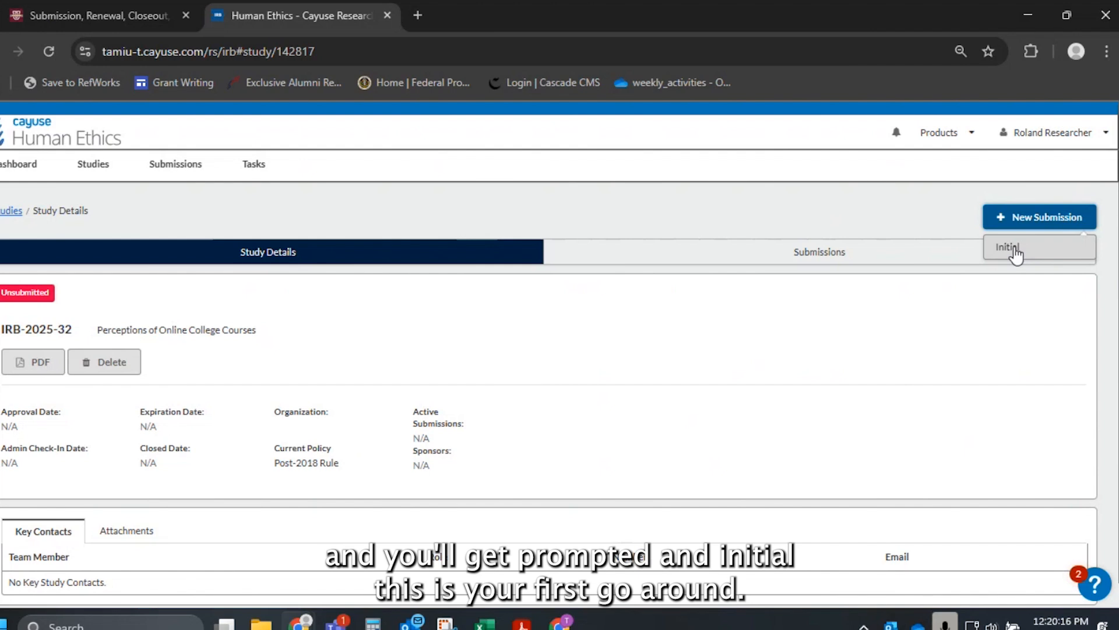
{"action": "left_click", "coordinate": [1008, 350]}
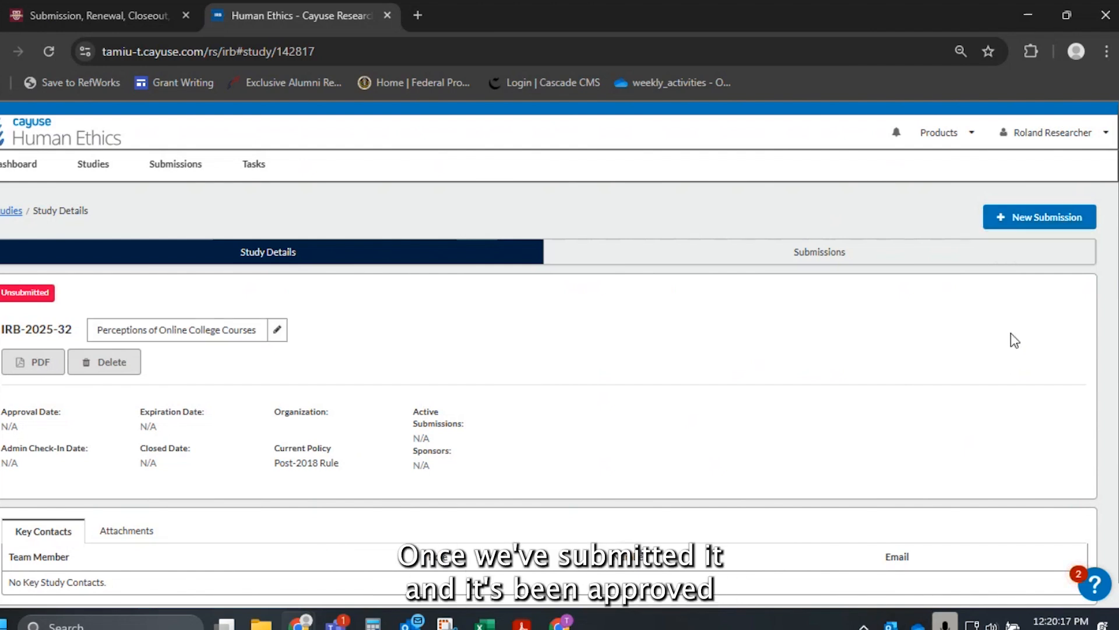
{"action": "left_click", "coordinate": [1024, 225]}
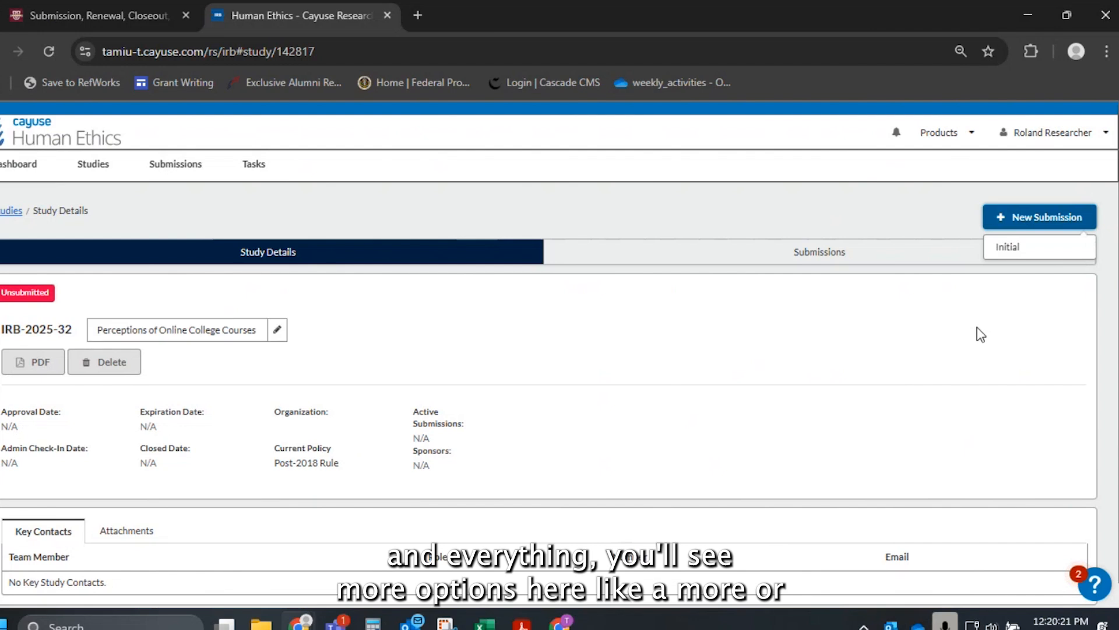
{"action": "left_click", "coordinate": [1029, 231]}
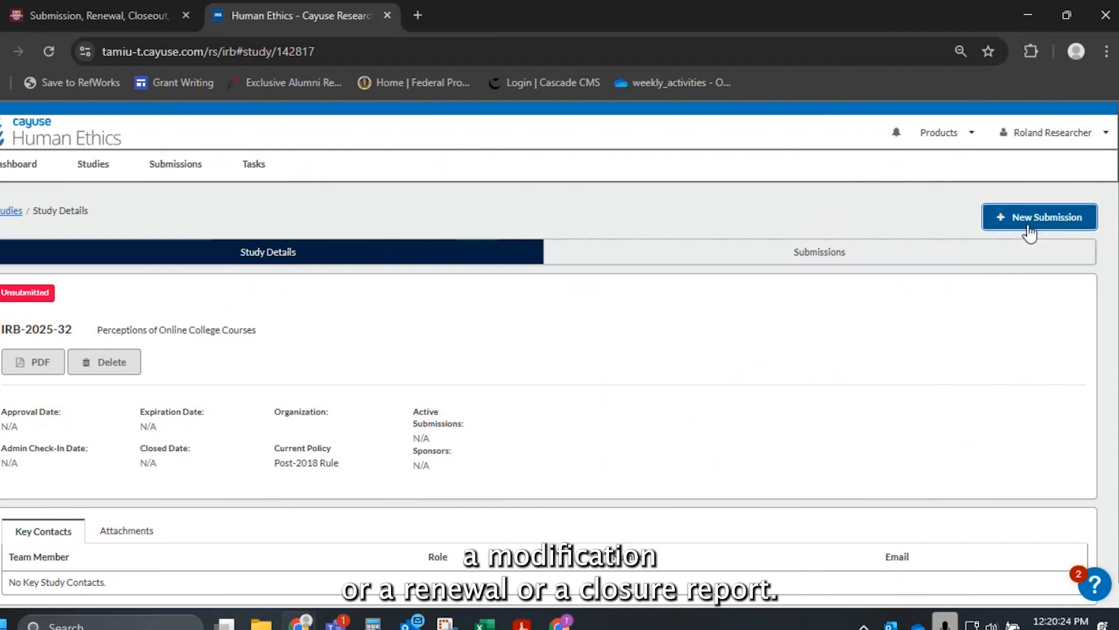
{"action": "left_click", "coordinate": [1029, 232]}
{"action": "left_click", "coordinate": [999, 241]}
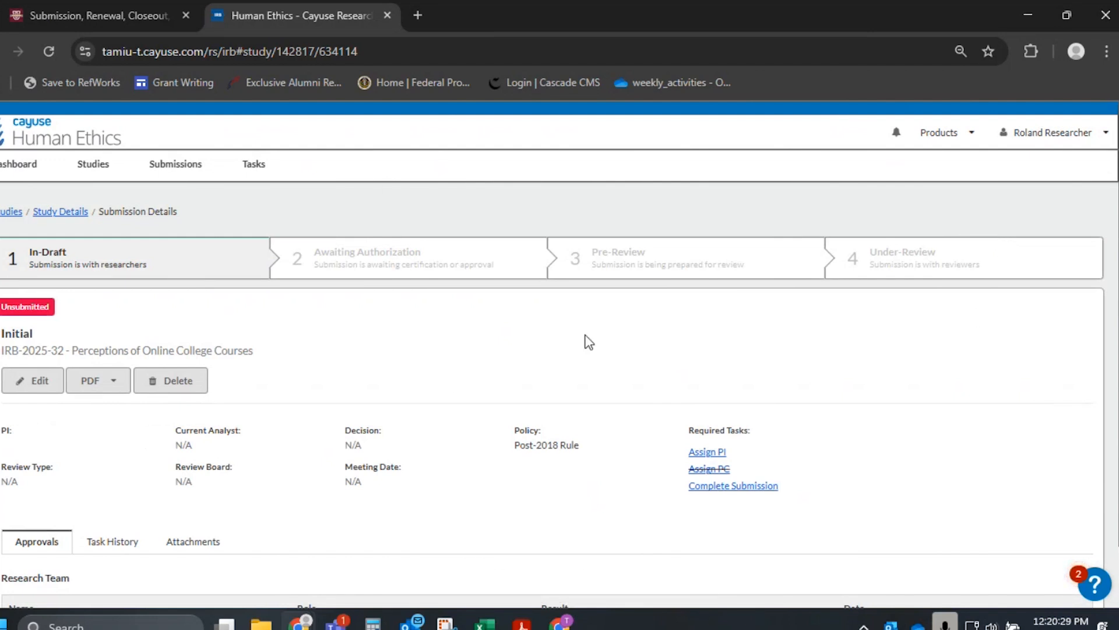
Review the submission's required tasks and open the form for the Complete Submission task
{"action": "scroll", "coordinate": [584, 340], "scroll_direction": "down", "scroll_amount": 1}
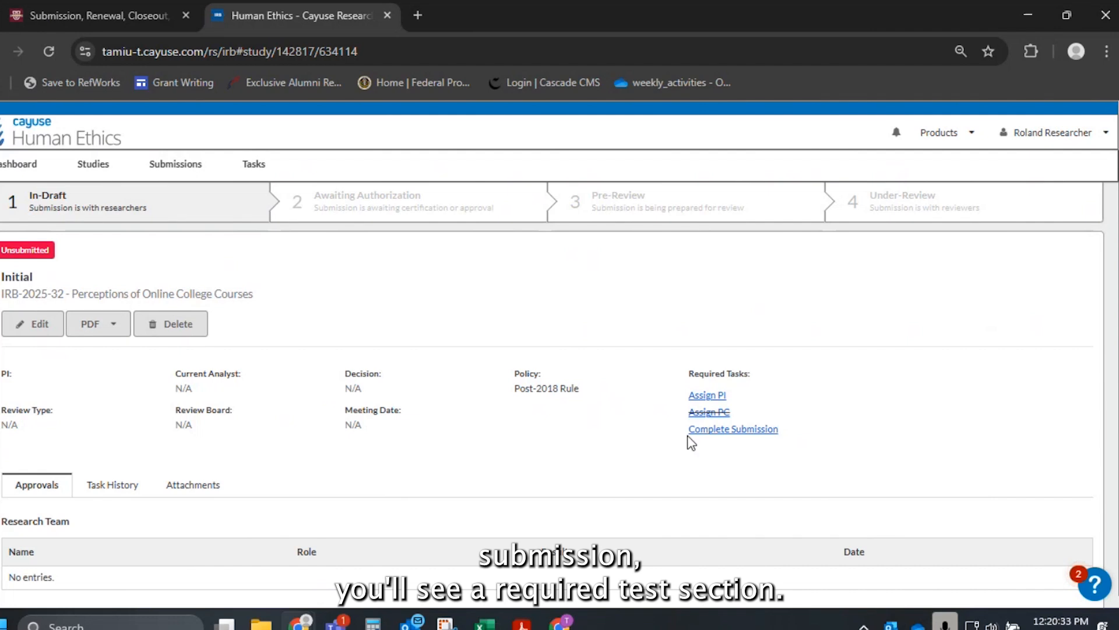
{"action": "left_click_drag", "start_coordinate": [685, 376], "coordinate": [843, 439]}
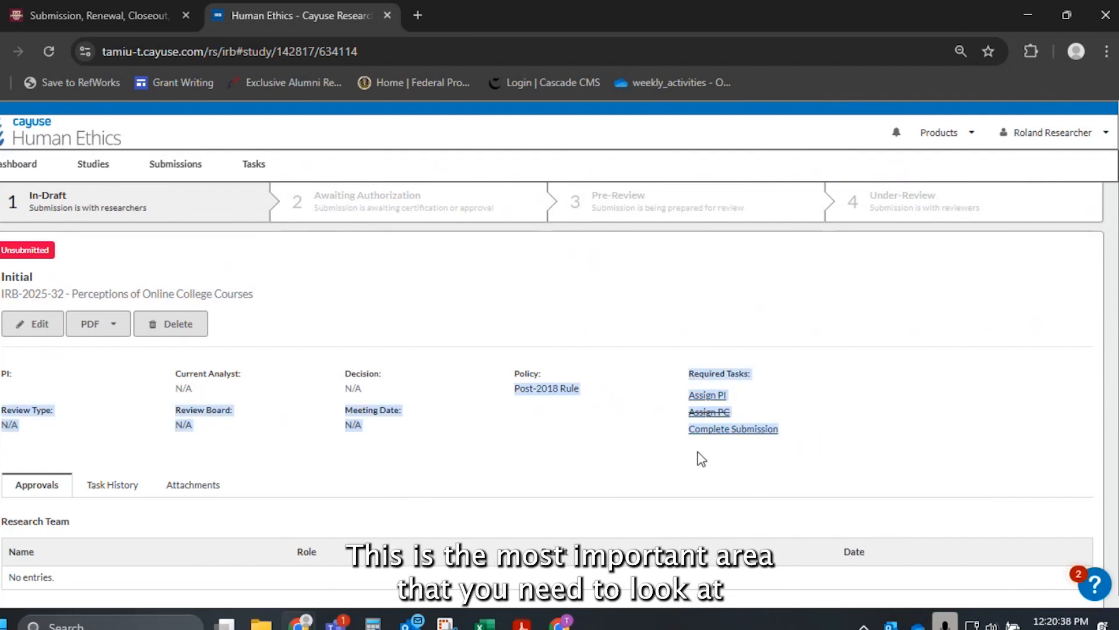
{"action": "left_click", "coordinate": [778, 304]}
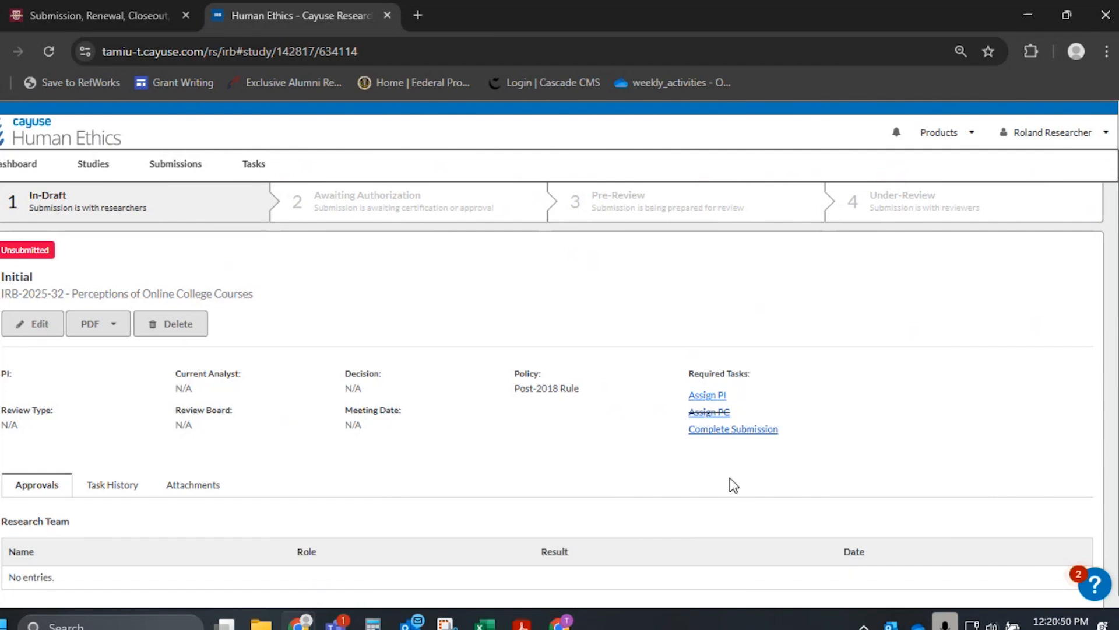
{"action": "scroll", "coordinate": [746, 461], "scroll_direction": "down", "scroll_amount": 1}
{"action": "left_click", "coordinate": [723, 383]}
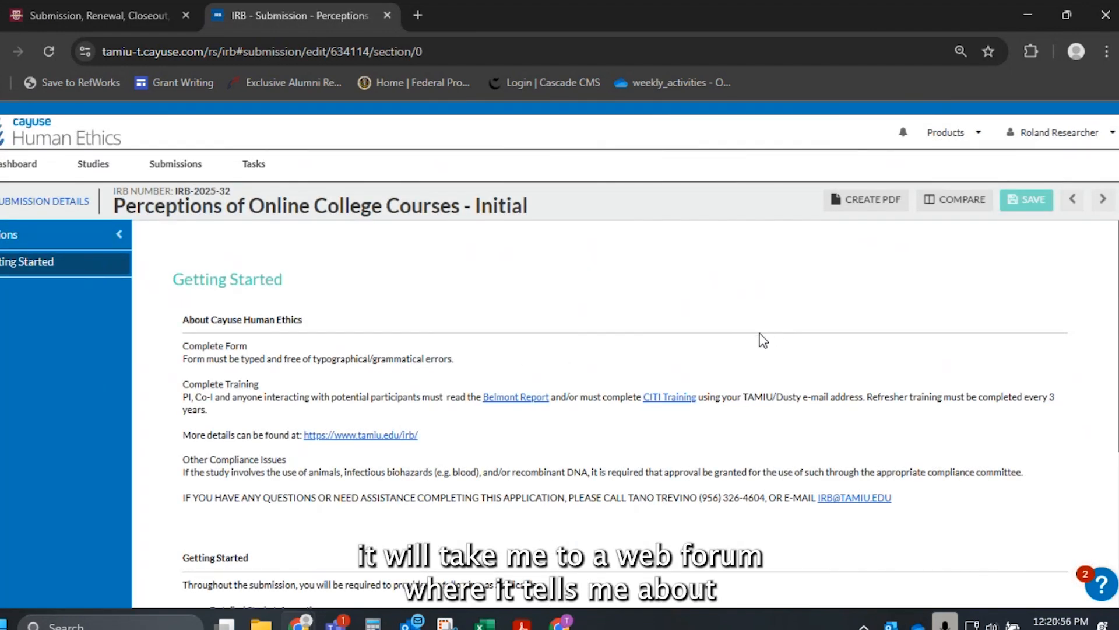
Read the Getting Started section, covering form and training requirements and the list of information to provide
{"action": "scroll", "coordinate": [736, 376], "scroll_direction": "down", "scroll_amount": 1}
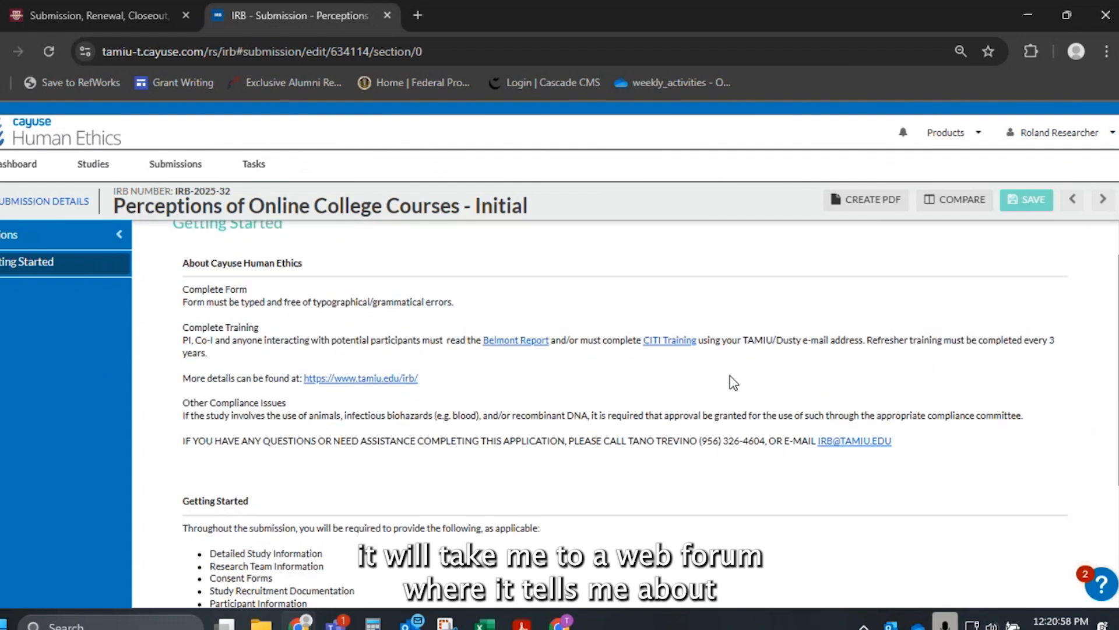
{"action": "left_click_drag", "start_coordinate": [208, 295], "coordinate": [281, 362]}
{"action": "left_click", "coordinate": [299, 332]}
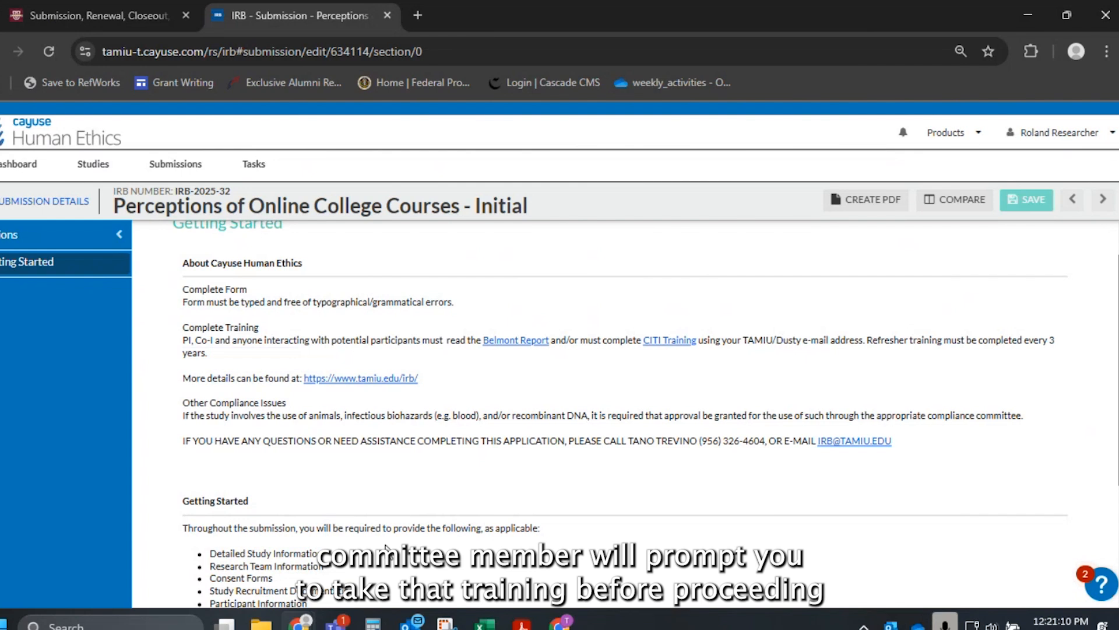
{"action": "scroll", "coordinate": [482, 474], "scroll_direction": "down", "scroll_amount": 3}
{"action": "left_click_drag", "start_coordinate": [217, 348], "coordinate": [314, 399]}
{"action": "left_click", "coordinate": [237, 266]}
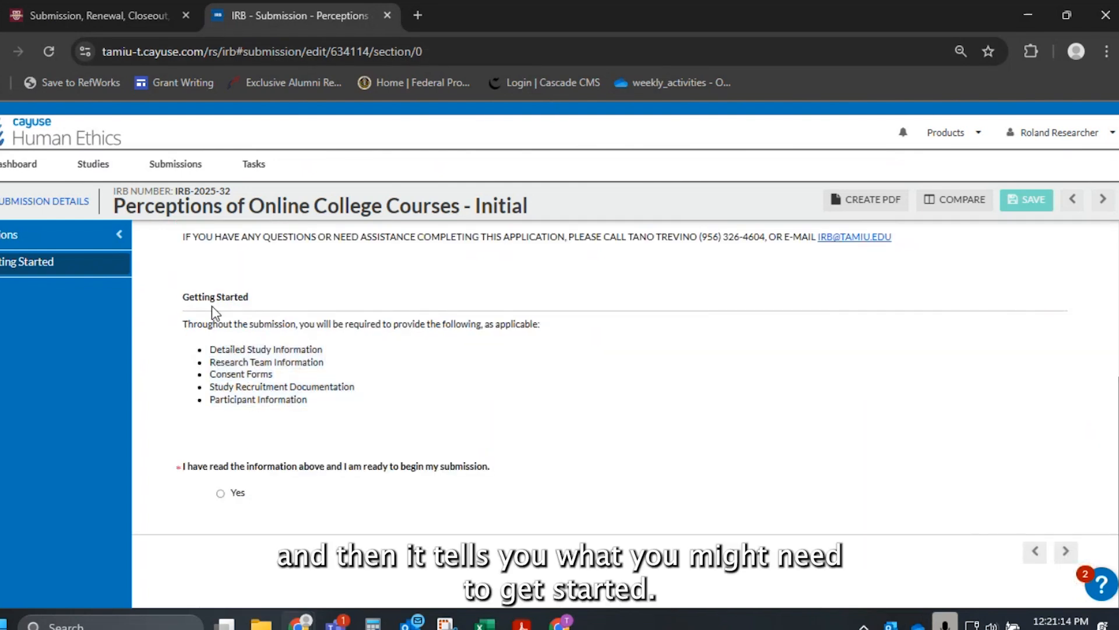
{"action": "left_click_drag", "start_coordinate": [210, 349], "coordinate": [300, 346]}
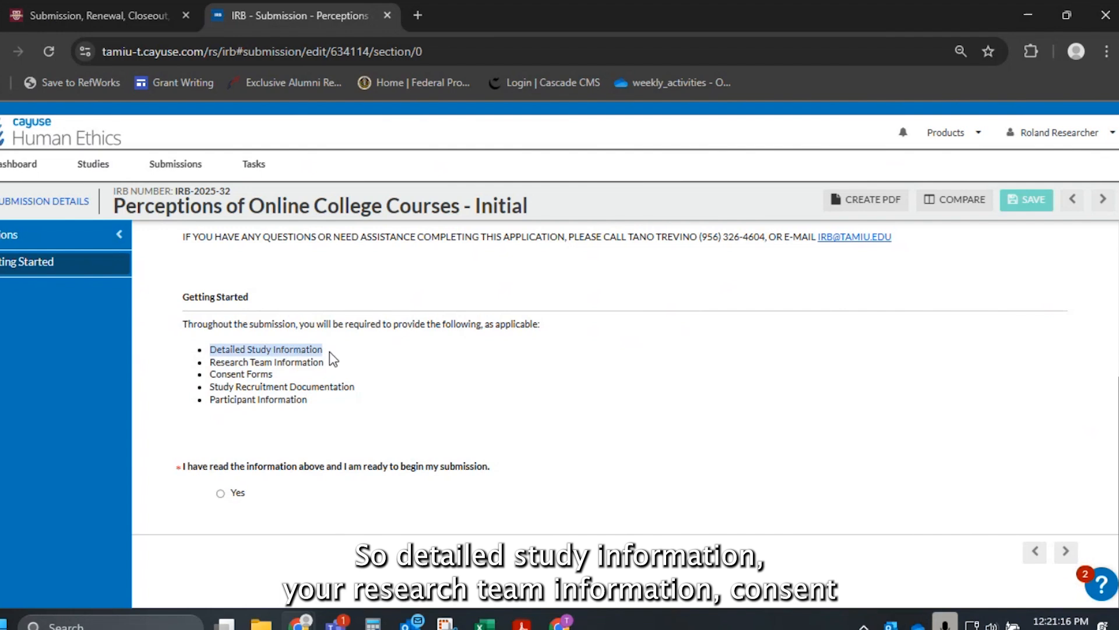
{"action": "left_click", "coordinate": [255, 369]}
{"action": "left_click_drag", "start_coordinate": [210, 362], "coordinate": [324, 362]}
{"action": "left_click_drag", "start_coordinate": [221, 374], "coordinate": [356, 389]}
{"action": "left_click_drag", "start_coordinate": [229, 399], "coordinate": [343, 405]}
{"action": "left_click", "coordinate": [334, 414]}
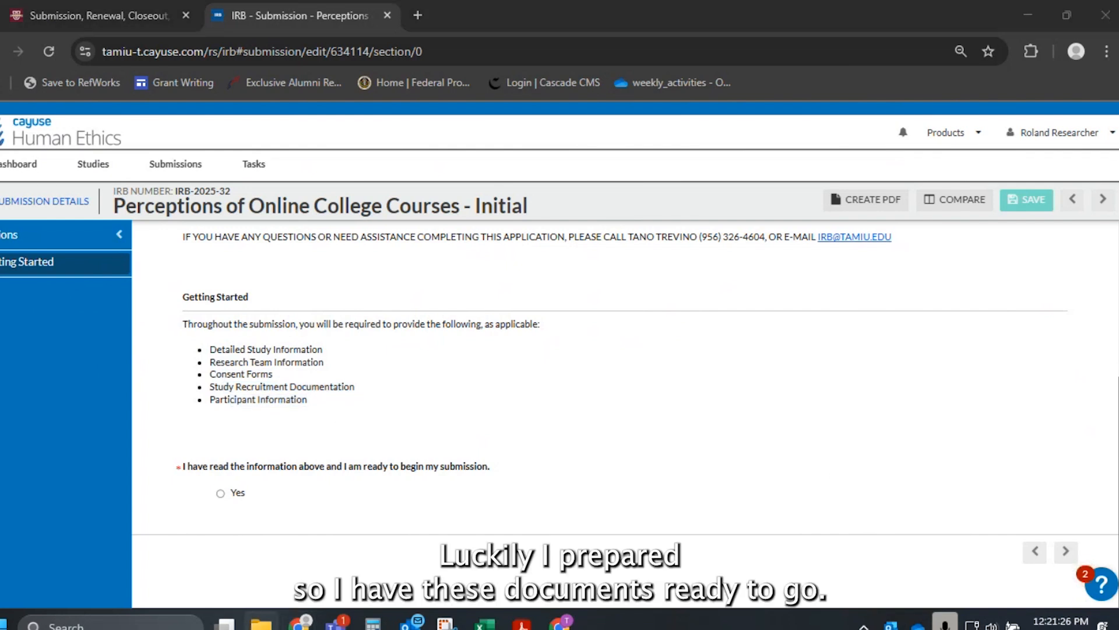
Switch to File Explorer to check the prepared Word documents in the CAYUSE Demo folder, then return to the submission form
{"action": "left_click_drag", "start_coordinate": [1118, 395], "coordinate": [464, 197]}
{"action": "left_click_drag", "start_coordinate": [314, 493], "coordinate": [290, 349]}
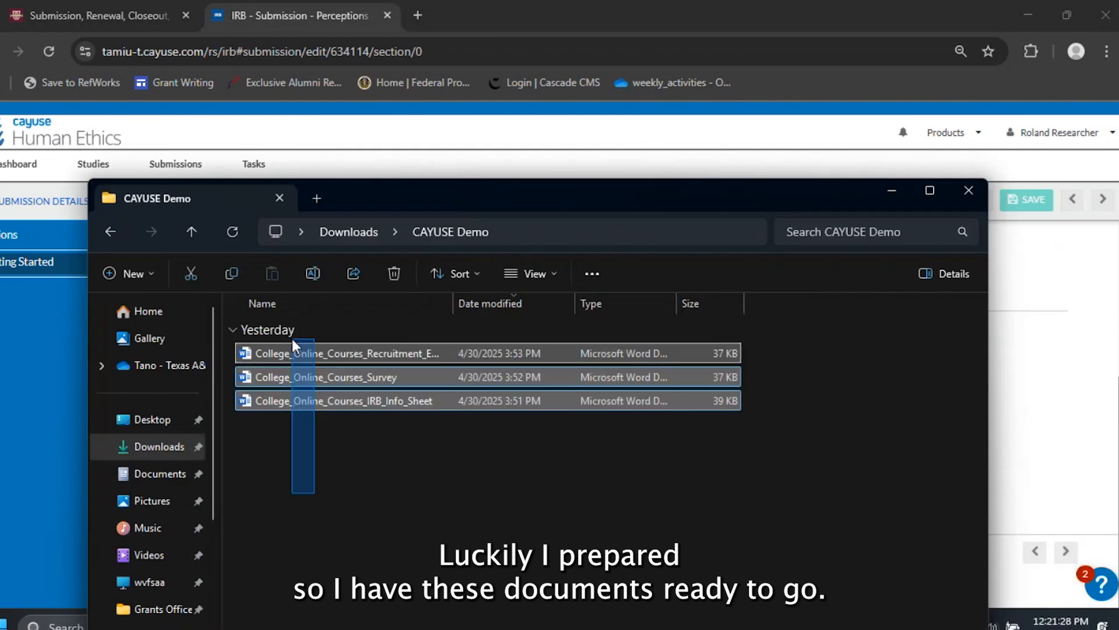
{"action": "left_click_drag", "start_coordinate": [408, 197], "coordinate": [1118, 87]}
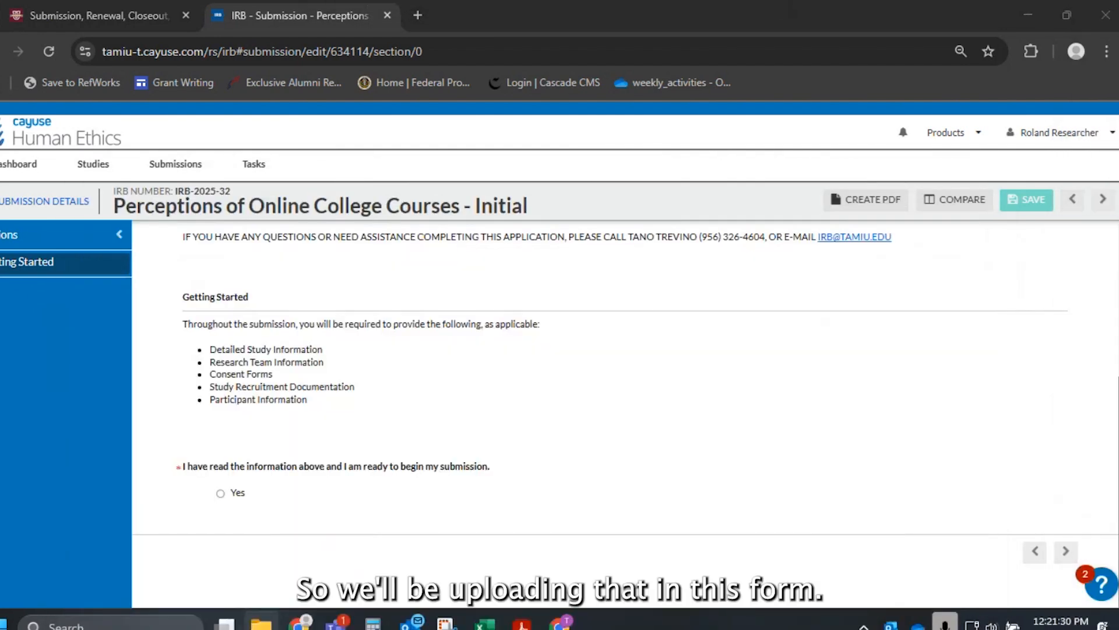
Answer Yes to having read the information and being ready to begin, and check the section's completion status
{"action": "left_click", "coordinate": [459, 503]}
{"action": "left_click", "coordinate": [236, 493]}
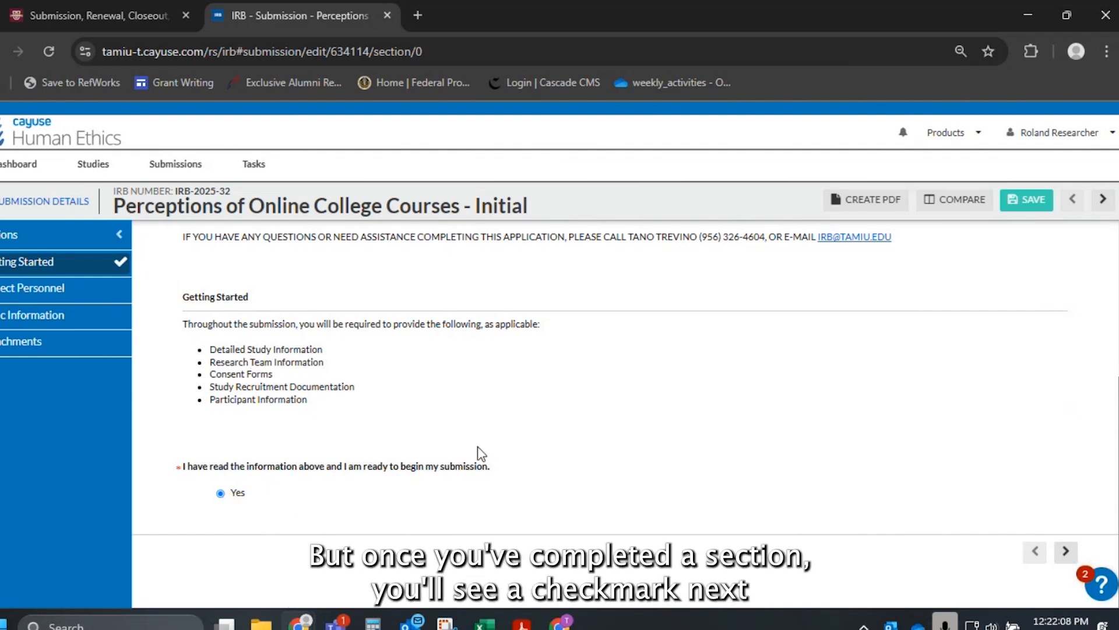
{"action": "scroll", "coordinate": [486, 449], "scroll_direction": "up", "scroll_amount": 4}
{"action": "scroll", "coordinate": [477, 419], "scroll_direction": "down", "scroll_amount": 5}
{"action": "scroll", "coordinate": [477, 420], "scroll_direction": "up", "scroll_amount": 5}
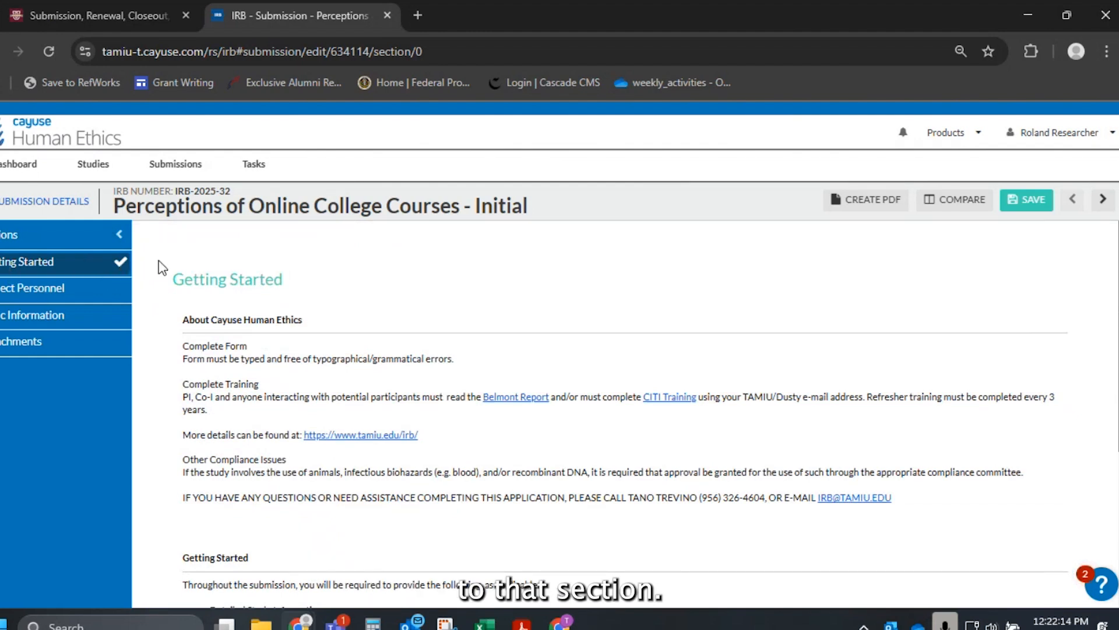
{"action": "scroll", "coordinate": [282, 296], "scroll_direction": "down", "scroll_amount": 5}
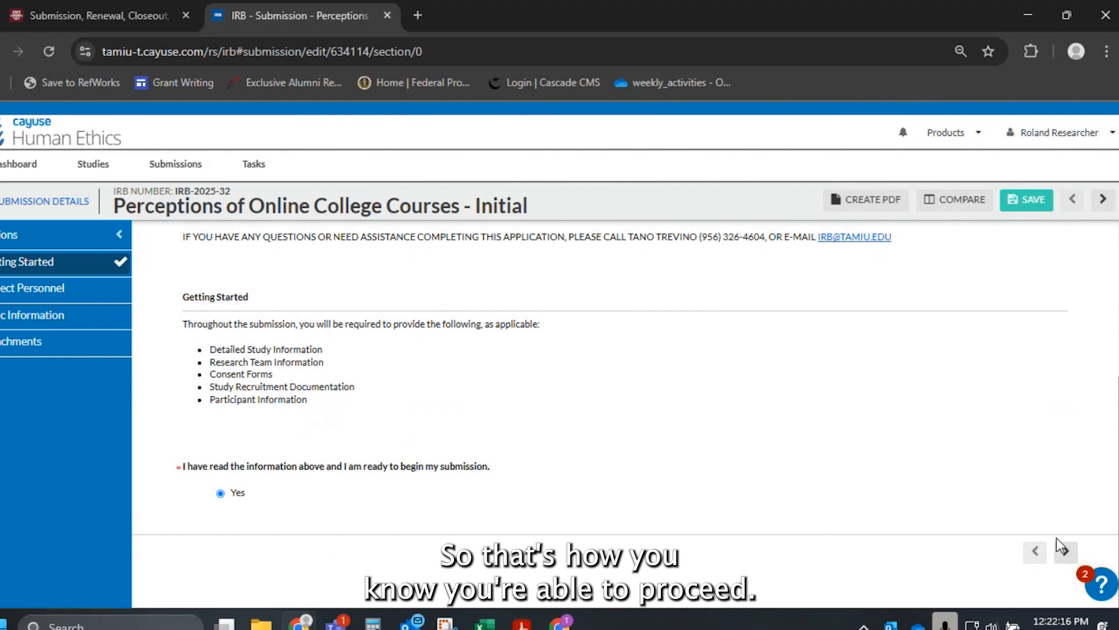
Open the Project Personnel section and set the PI's affiliation with the institution to Faculty
{"action": "left_click", "coordinate": [1065, 554]}
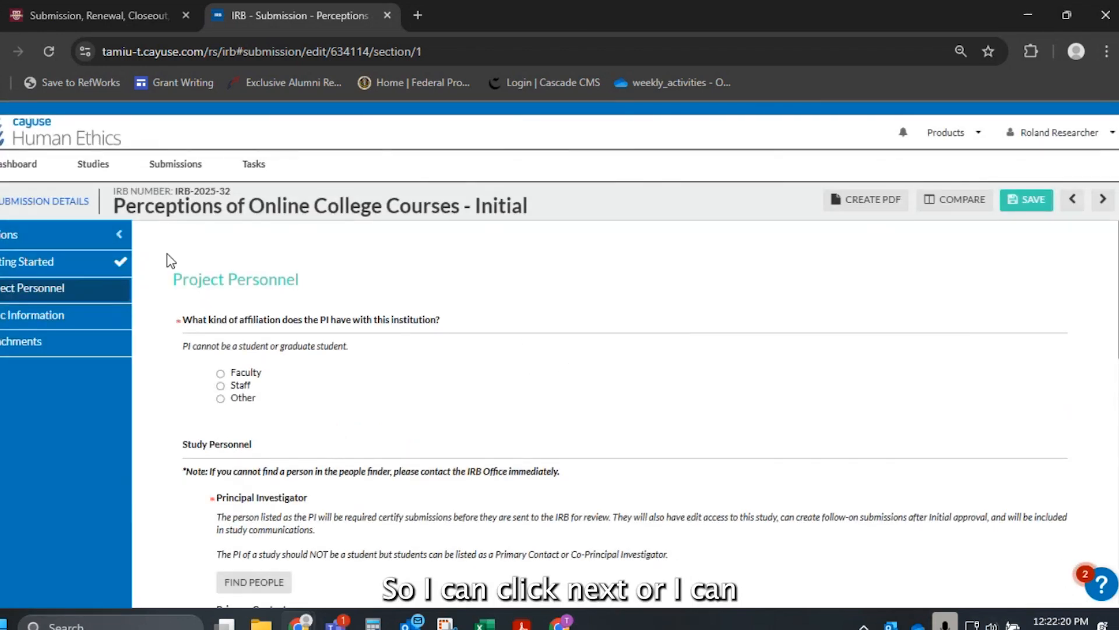
{"action": "left_click", "coordinate": [73, 287]}
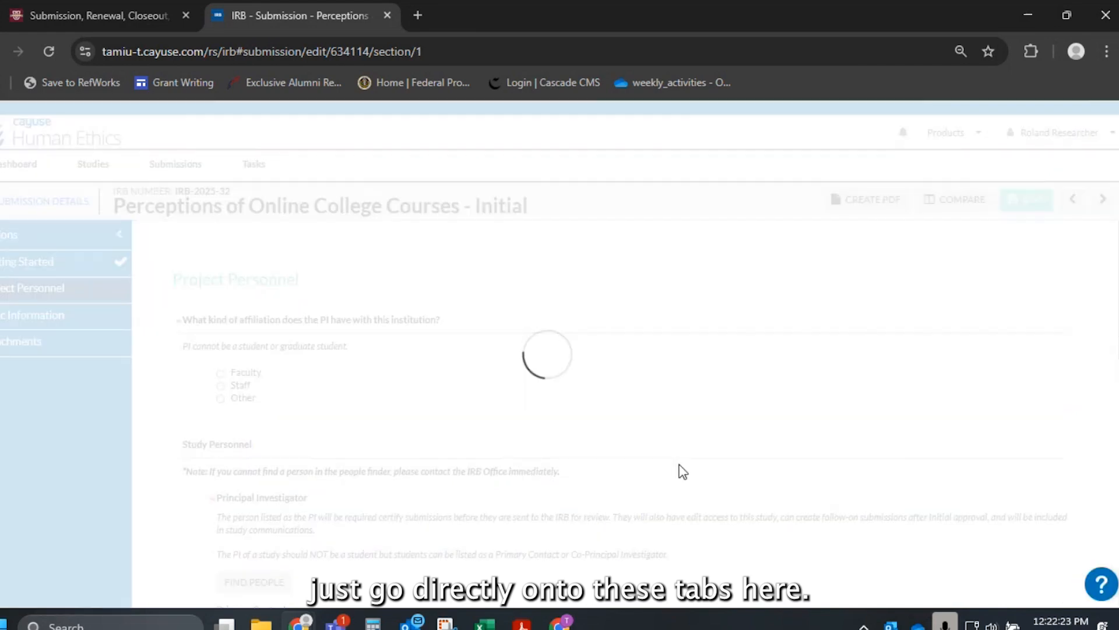
{"action": "scroll", "coordinate": [534, 381], "scroll_direction": "down", "scroll_amount": 3}
{"action": "scroll", "coordinate": [530, 381], "scroll_direction": "up", "scroll_amount": 2}
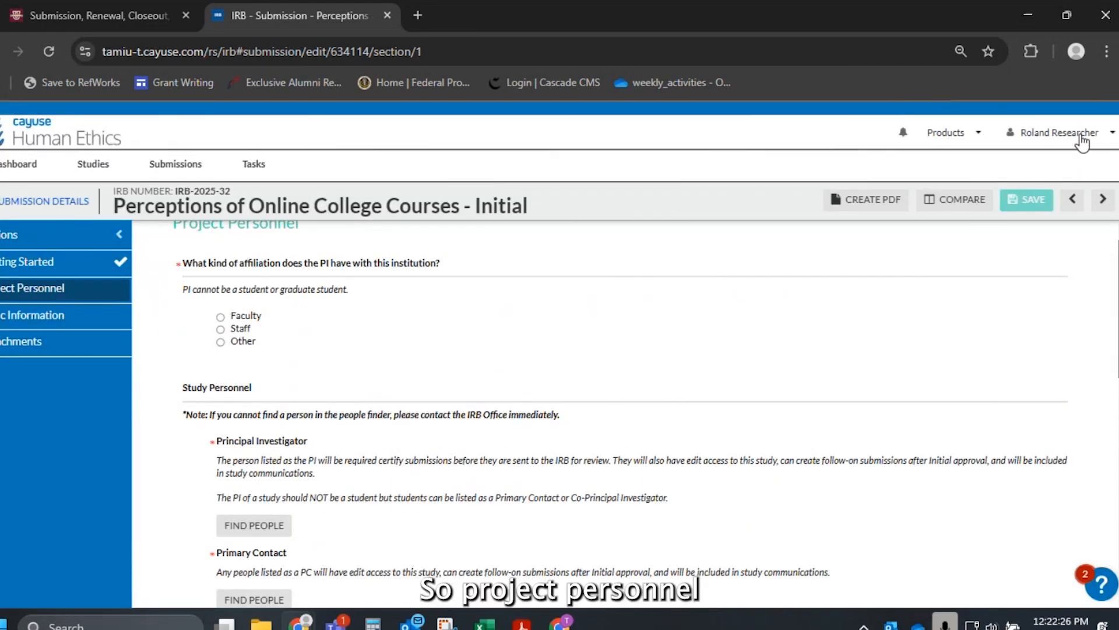
{"action": "left_click", "coordinate": [232, 318]}
{"action": "scroll", "coordinate": [285, 382], "scroll_direction": "down", "scroll_amount": 1}
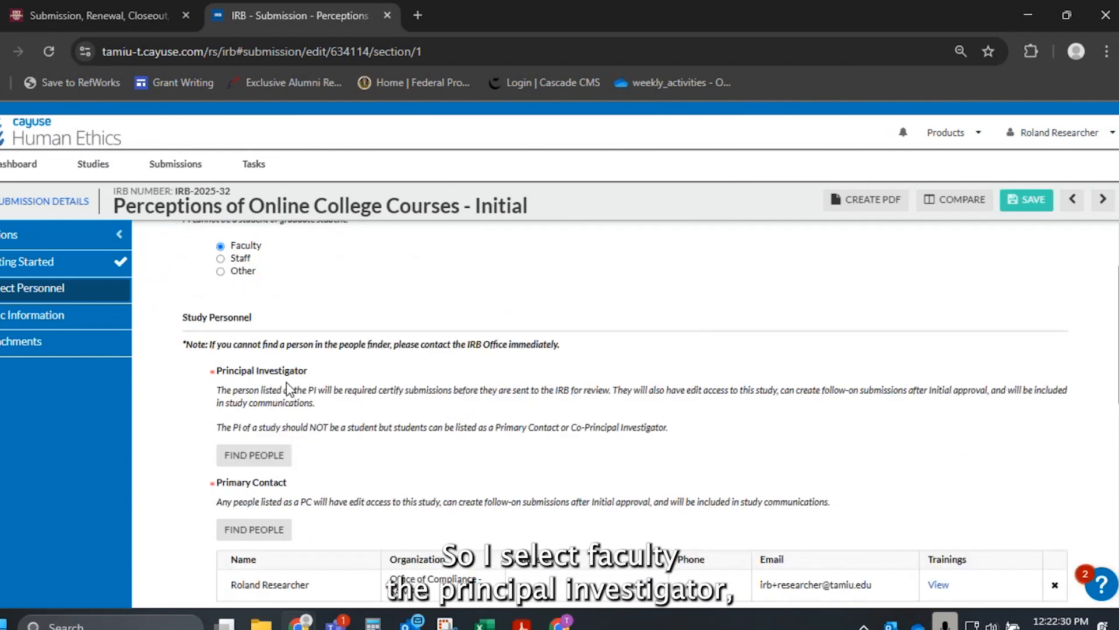
Search for the researcher by full name, select the matching record and save it as the Principal Investigator
{"action": "scroll", "coordinate": [286, 383], "scroll_direction": "down", "scroll_amount": 1}
{"action": "left_click", "coordinate": [248, 415]}
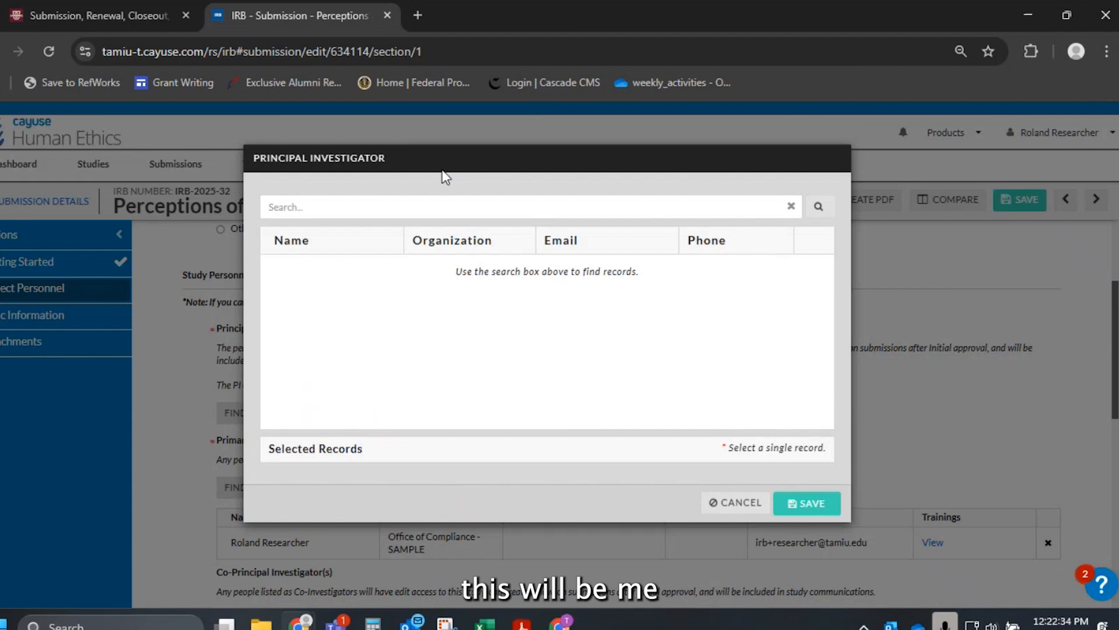
{"action": "type", "text": "roland"}
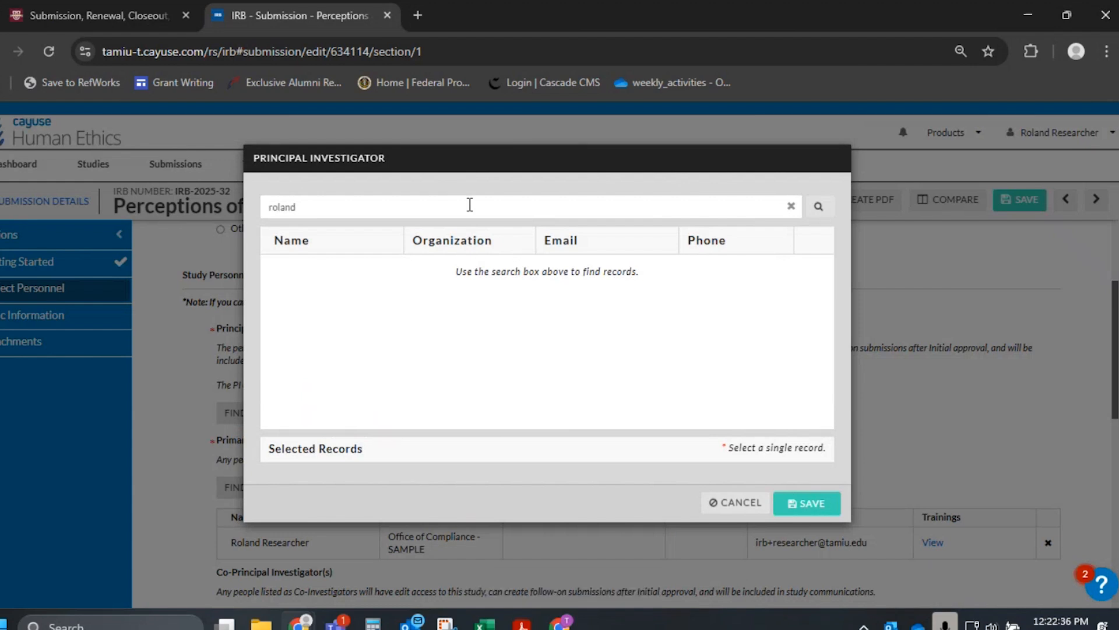
{"action": "type", "text": " researcher"}
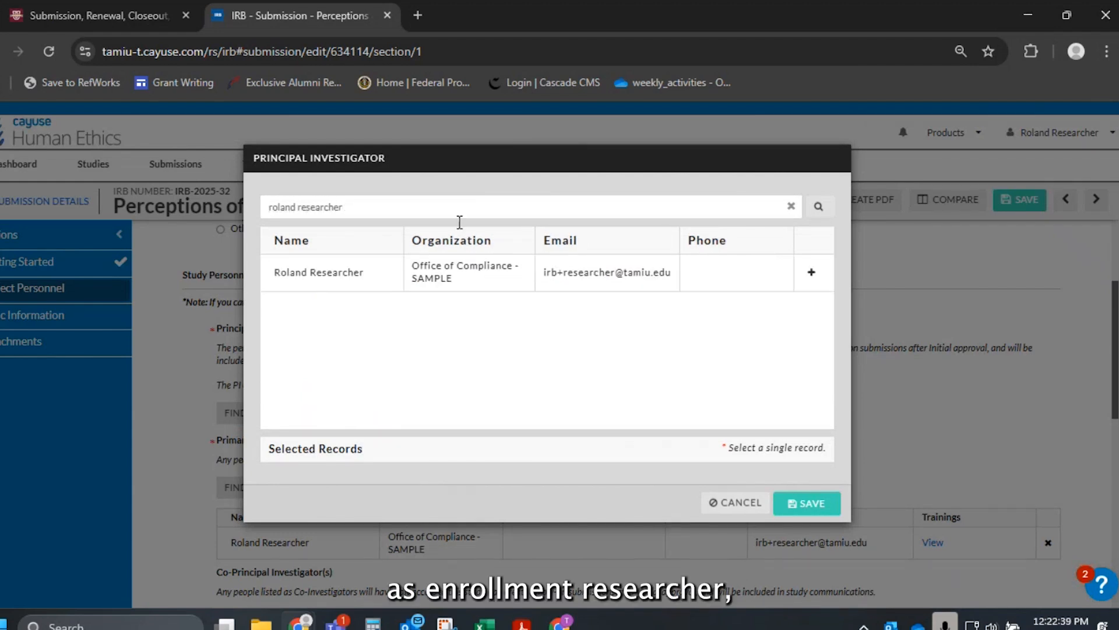
{"action": "left_click", "coordinate": [376, 284]}
{"action": "left_click", "coordinate": [372, 278]}
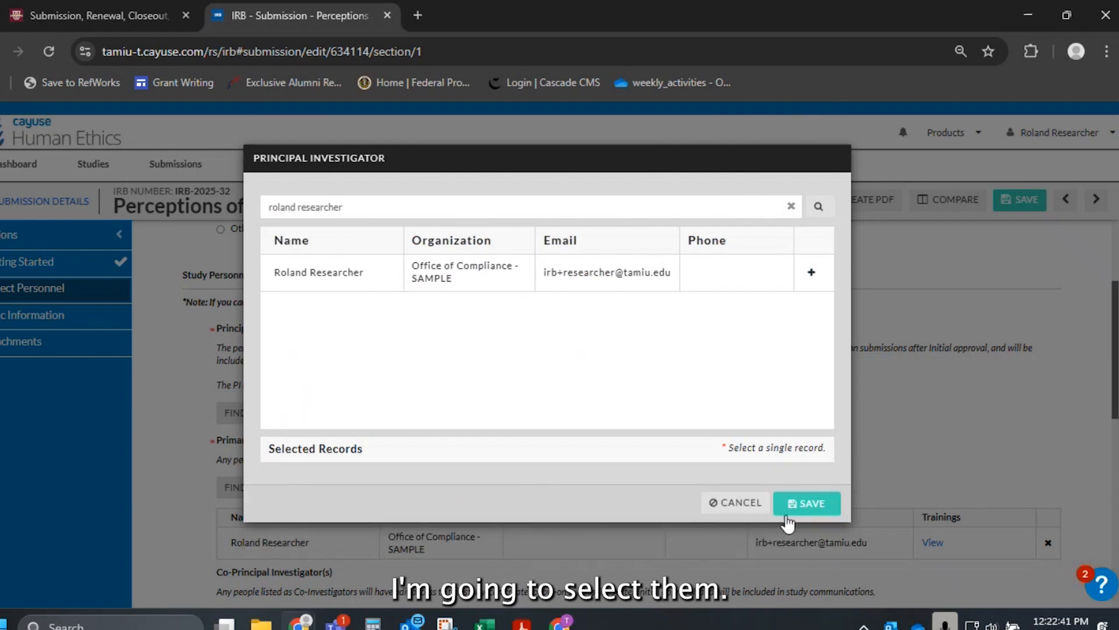
{"action": "left_click", "coordinate": [551, 286]}
{"action": "left_click", "coordinate": [788, 531]}
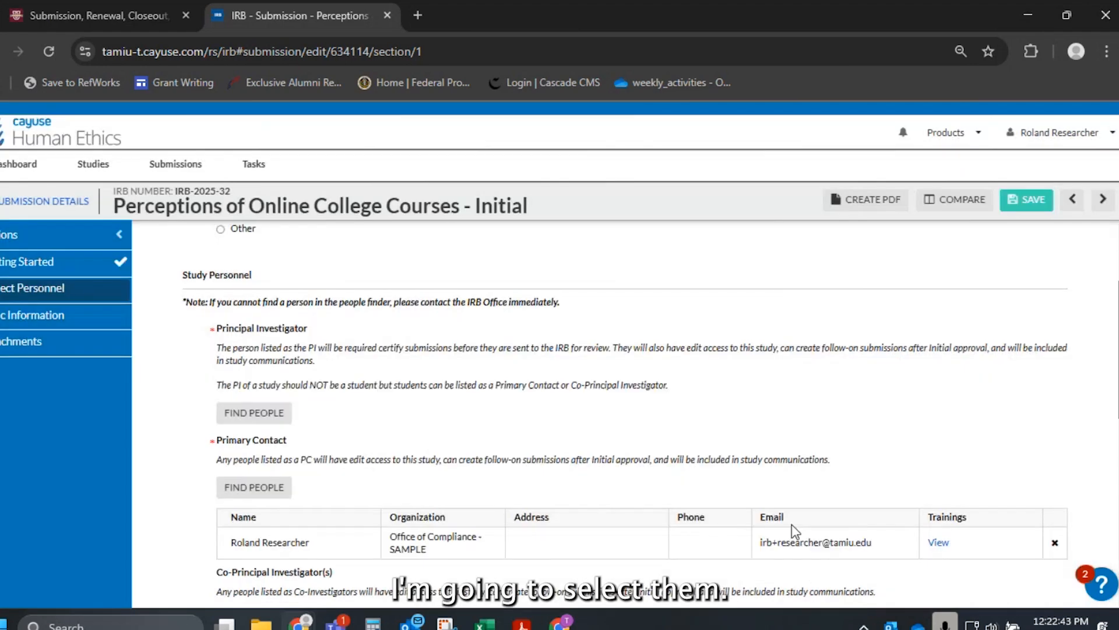
Review the Study Personnel roles, from Principal Investigator to Other Personnel, and the access permissions described for each
{"action": "scroll", "coordinate": [704, 470], "scroll_direction": "down", "scroll_amount": 2}
{"action": "scroll", "coordinate": [704, 479], "scroll_direction": "down", "scroll_amount": 1}
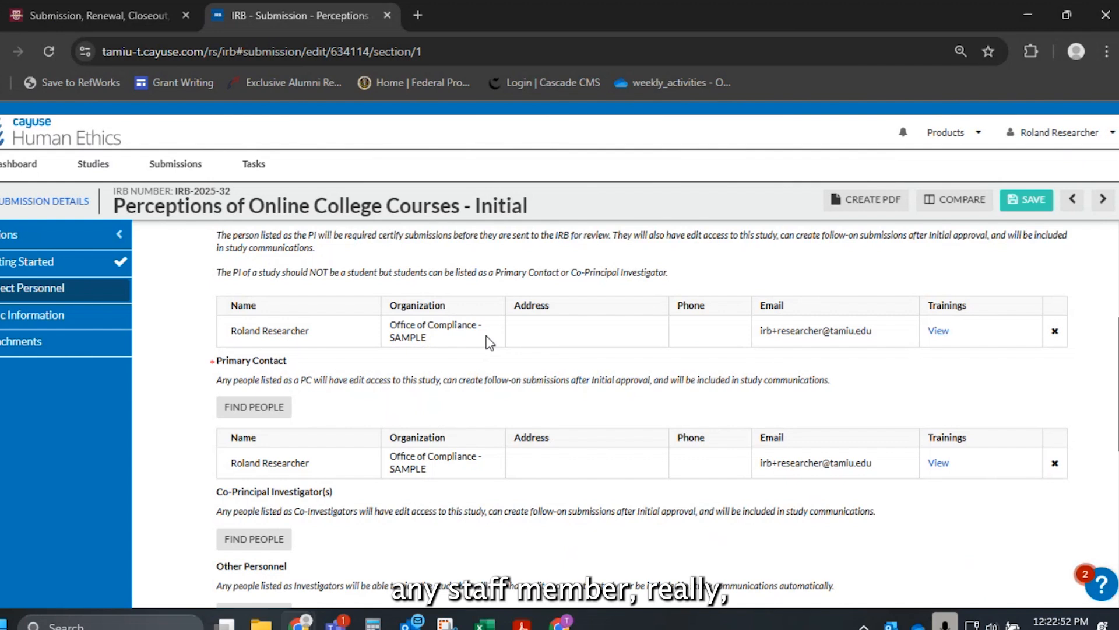
{"action": "scroll", "coordinate": [484, 343], "scroll_direction": "up", "scroll_amount": 3}
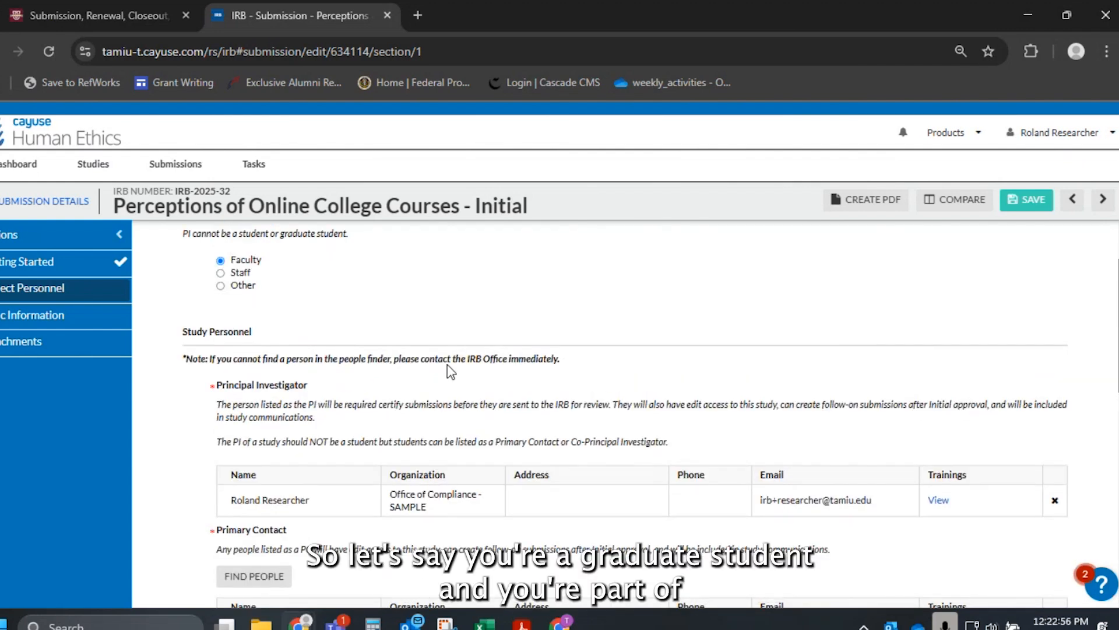
{"action": "scroll", "coordinate": [428, 385], "scroll_direction": "down", "scroll_amount": 1}
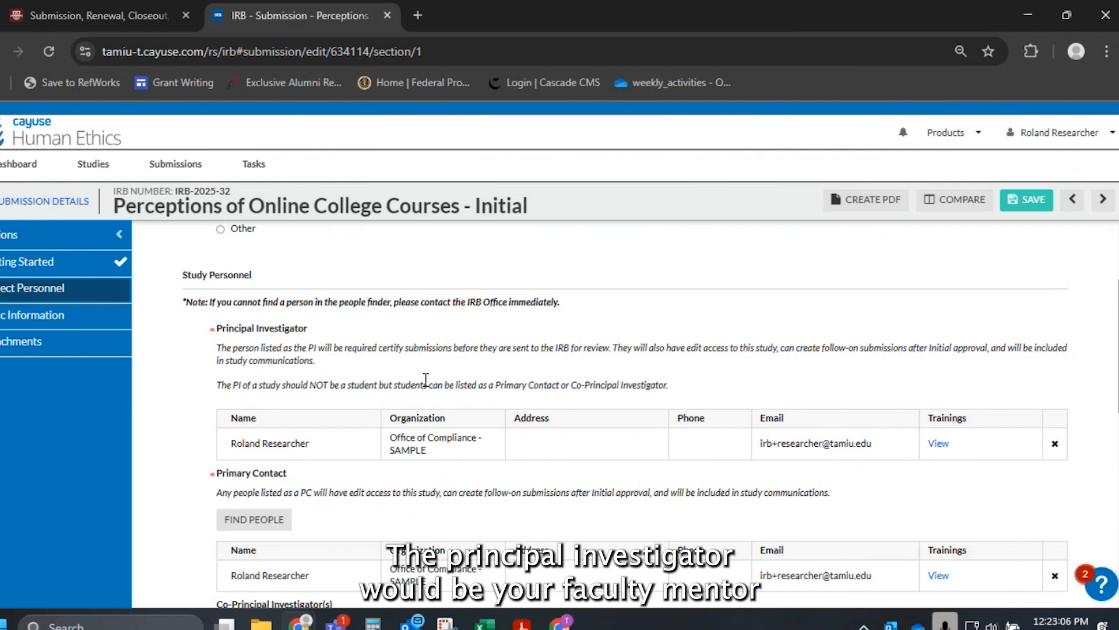
{"action": "scroll", "coordinate": [400, 382], "scroll_direction": "down", "scroll_amount": 3}
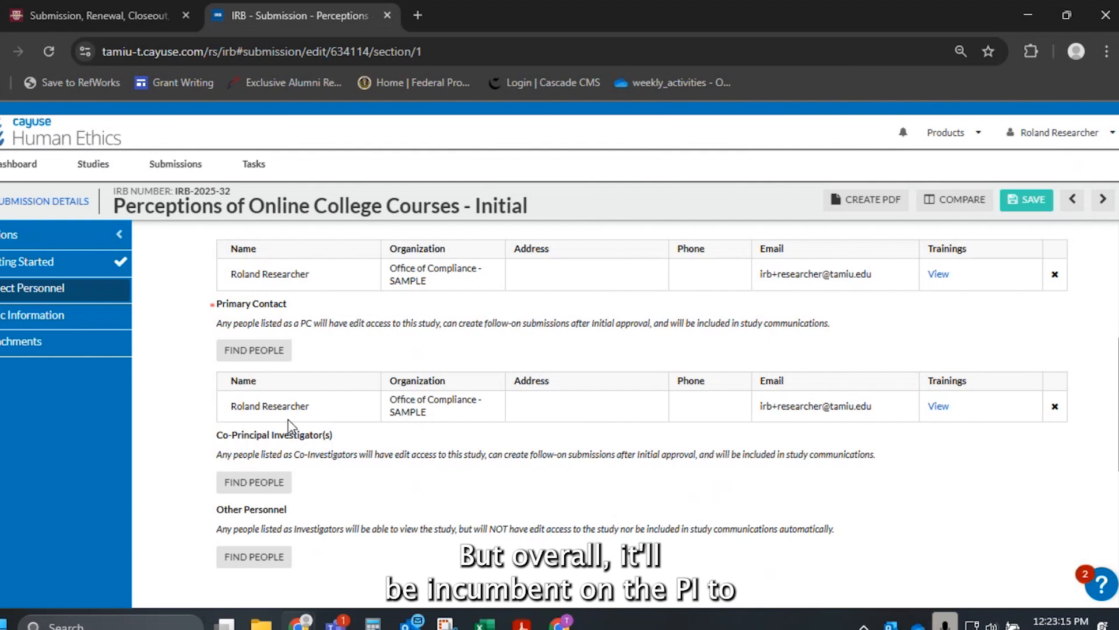
{"action": "scroll", "coordinate": [288, 419], "scroll_direction": "up", "scroll_amount": 3}
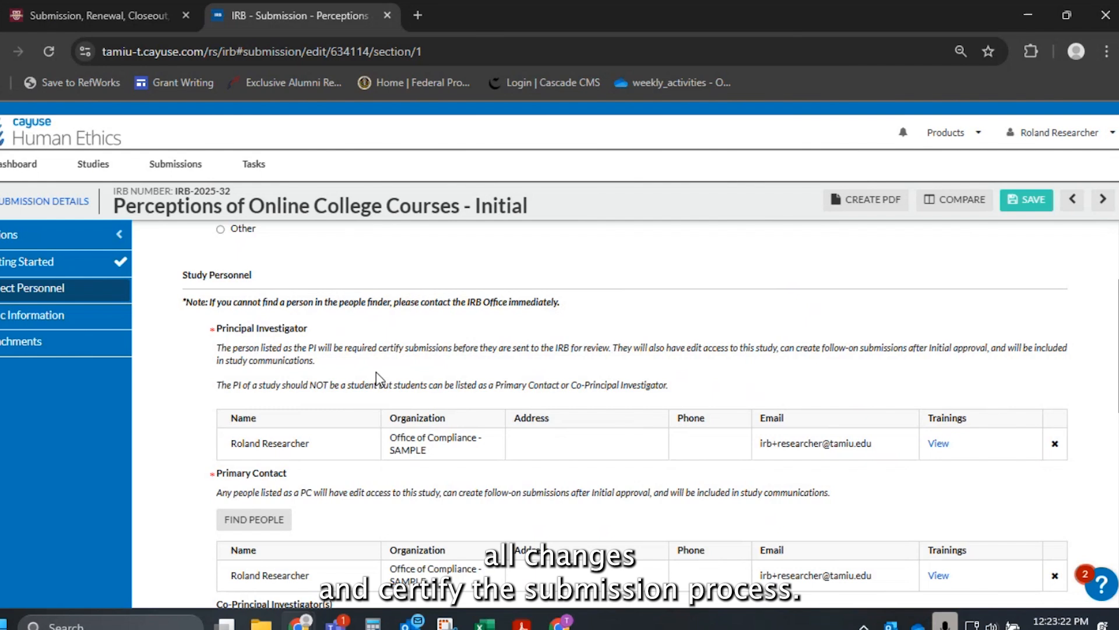
{"action": "scroll", "coordinate": [599, 424], "scroll_direction": "down", "scroll_amount": 4}
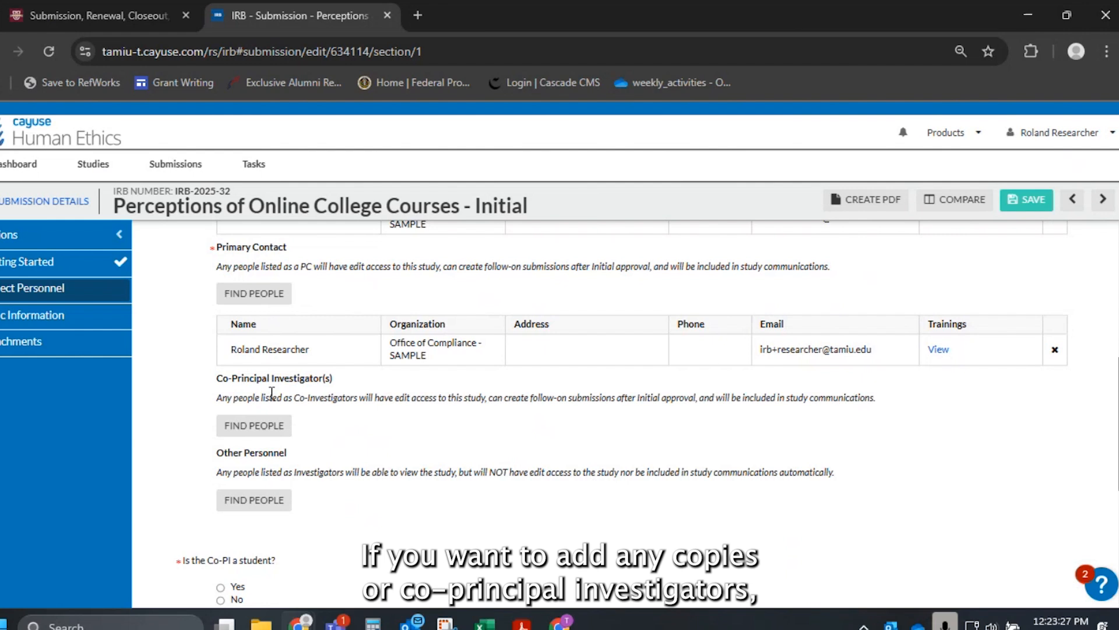
{"action": "scroll", "coordinate": [272, 394], "scroll_direction": "down", "scroll_amount": 2}
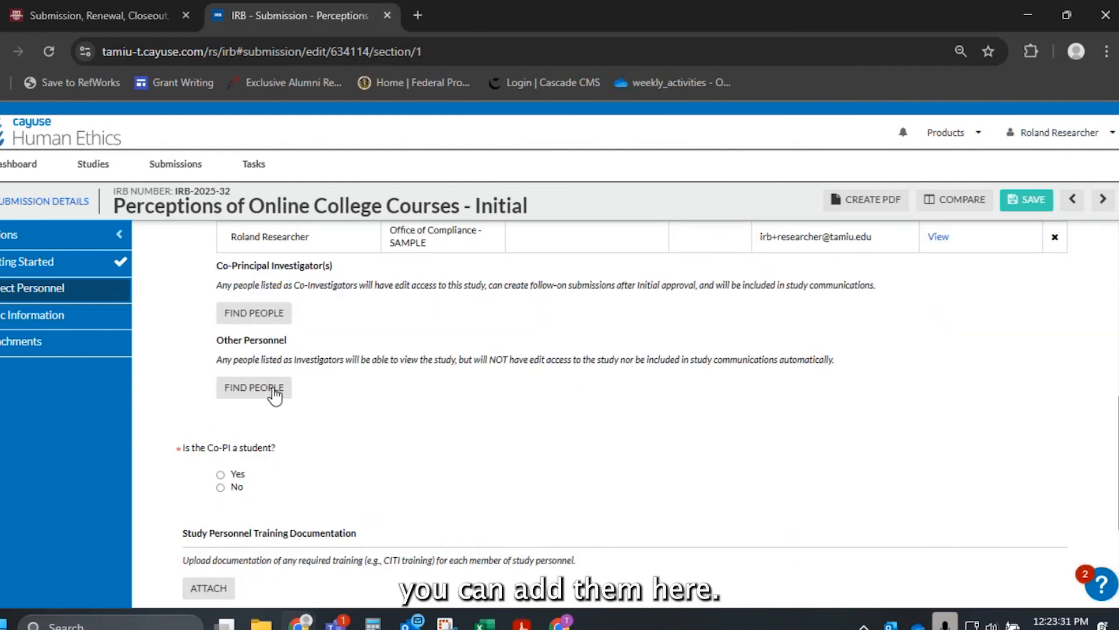
{"action": "left_click_drag", "start_coordinate": [221, 287], "coordinate": [904, 330]}
{"action": "scroll", "coordinate": [301, 299], "scroll_direction": "up", "scroll_amount": 1}
{"action": "left_click", "coordinate": [904, 330]}
{"action": "scroll", "coordinate": [703, 379], "scroll_direction": "down", "scroll_amount": 1}
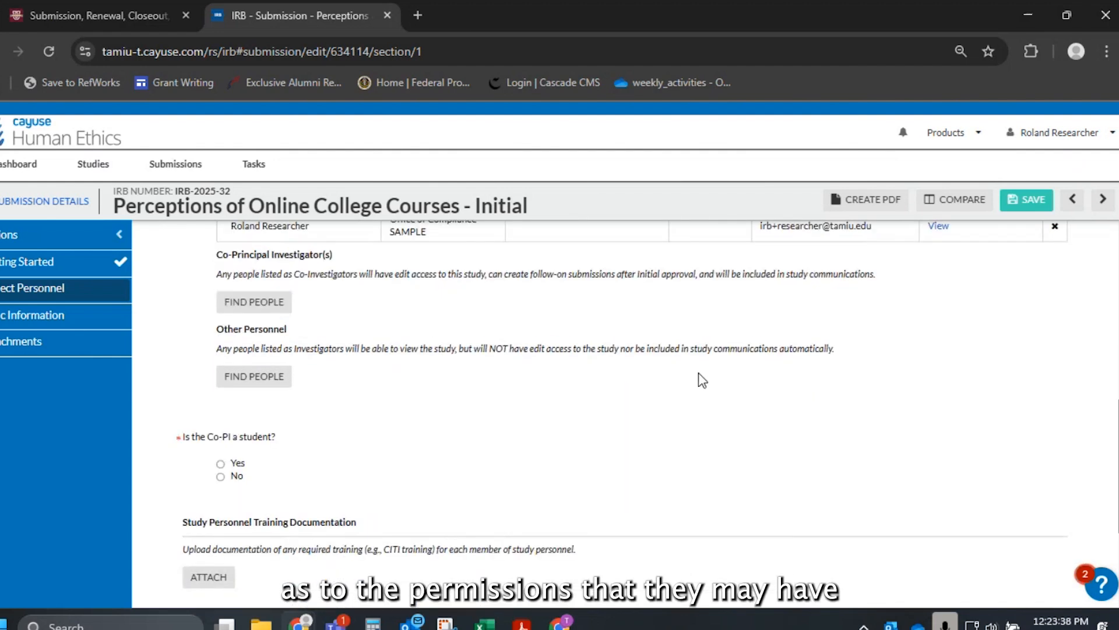
Answer No to whether the Co-PI is a student
{"action": "scroll", "coordinate": [699, 380], "scroll_direction": "down", "scroll_amount": 3}
{"action": "scroll", "coordinate": [691, 388], "scroll_direction": "up", "scroll_amount": 1}
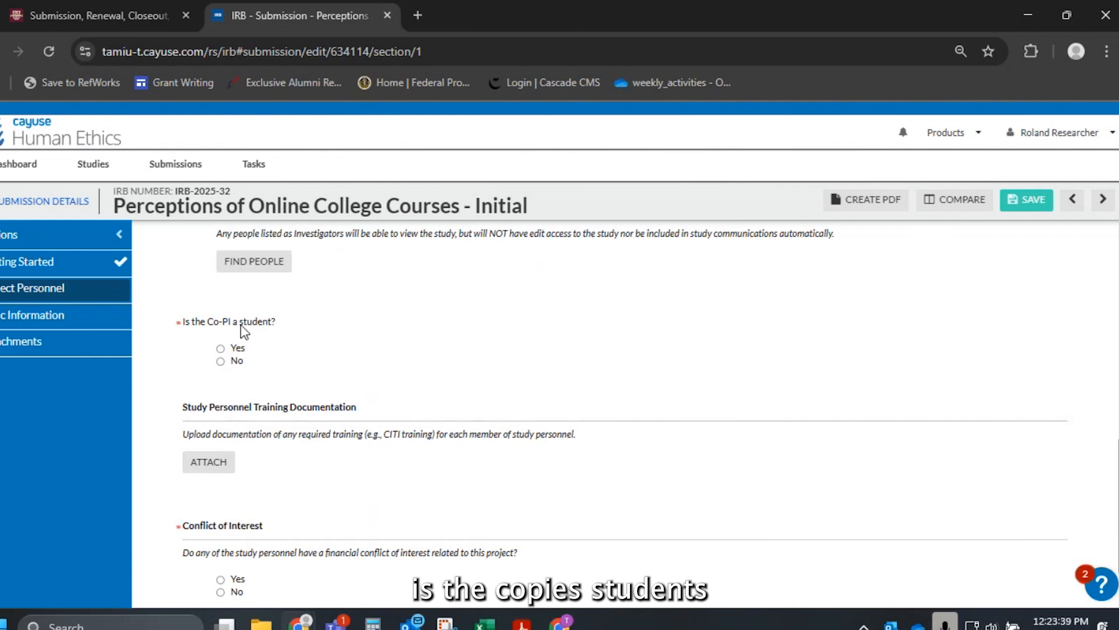
{"action": "left_click", "coordinate": [232, 360]}
{"action": "scroll", "coordinate": [330, 408], "scroll_direction": "down", "scroll_amount": 2}
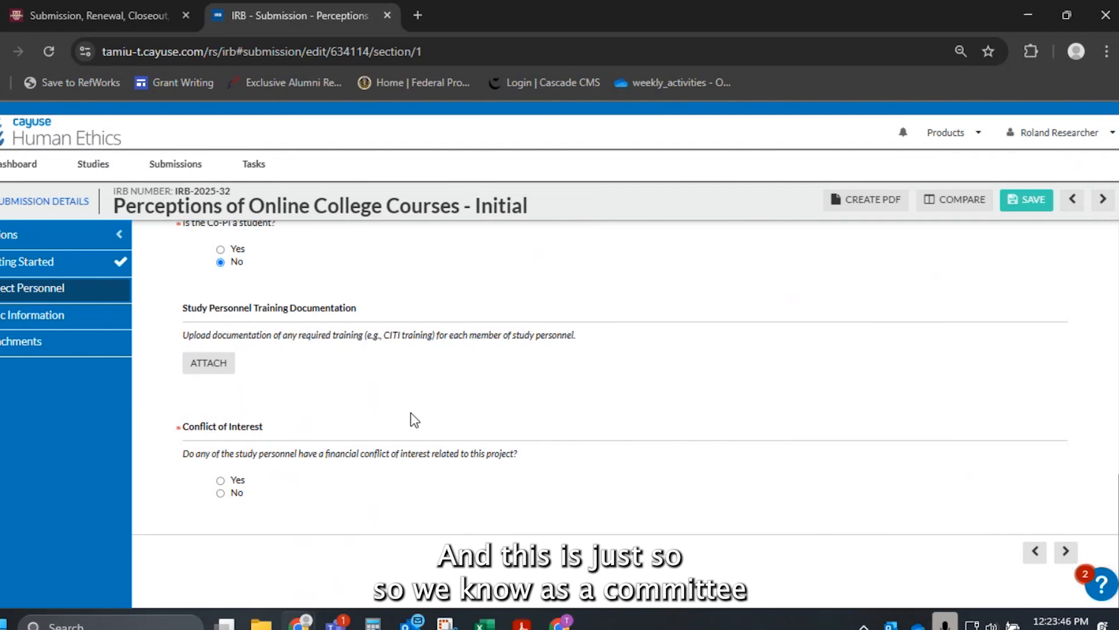
Preview the thesis or dissertation follow-up by answering Yes to both student Co-PI questions, and restore the Co-PI answer to No
{"action": "scroll", "coordinate": [247, 258], "scroll_direction": "up", "scroll_amount": 1}
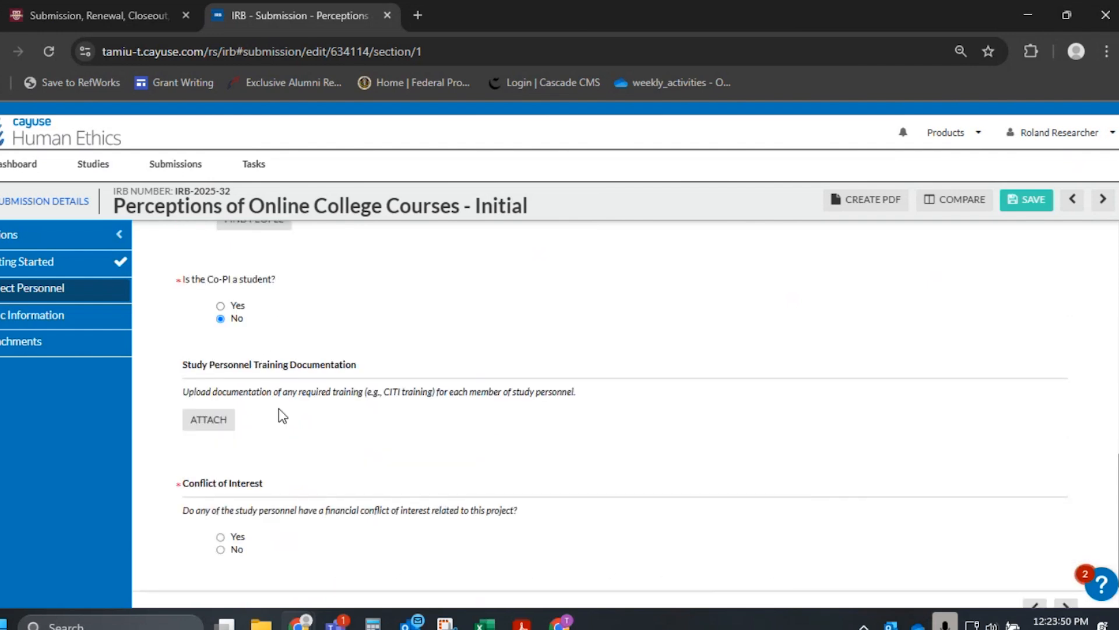
{"action": "left_click", "coordinate": [233, 303]}
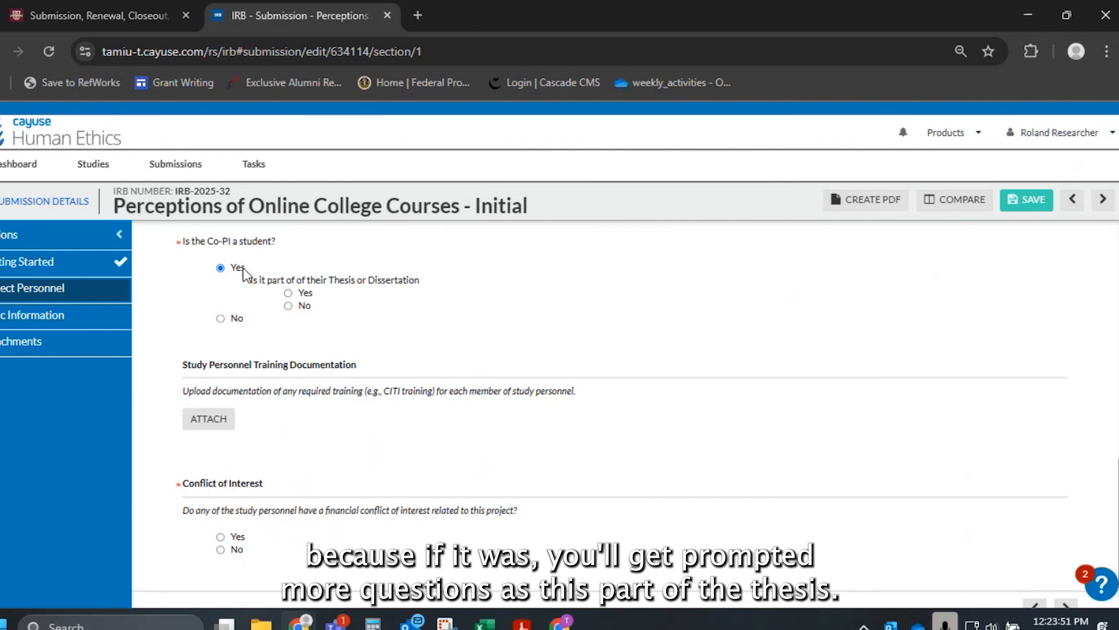
{"action": "left_click", "coordinate": [307, 293]}
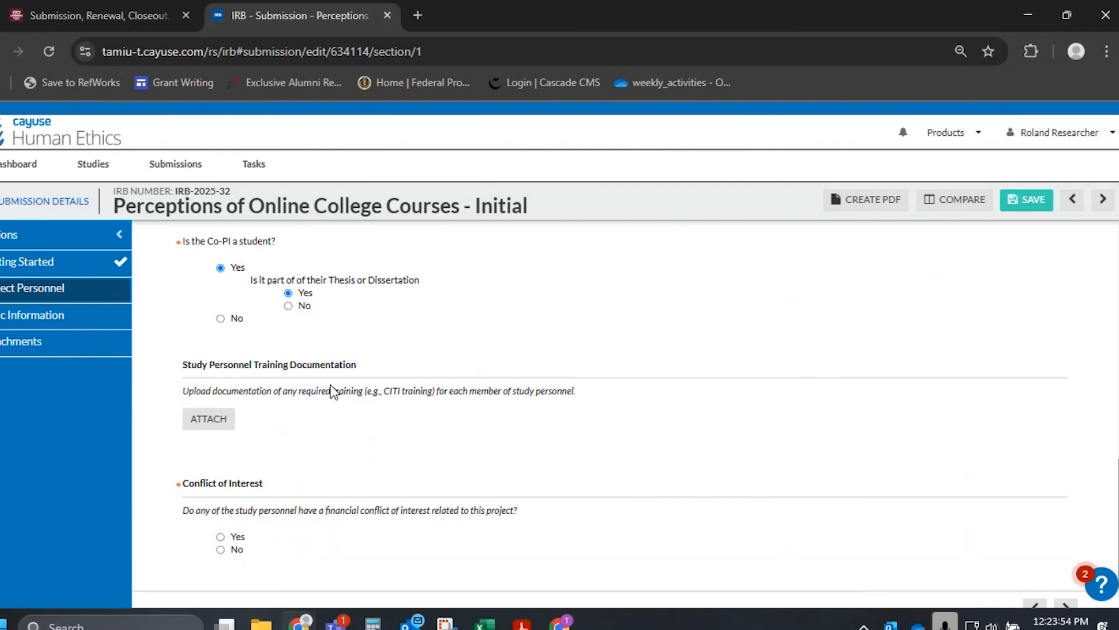
{"action": "left_click", "coordinate": [236, 318]}
Open the attachment dialog for Study Personnel Training Documentation and close it without adding any file
{"action": "scroll", "coordinate": [378, 402], "scroll_direction": "down", "scroll_amount": 1}
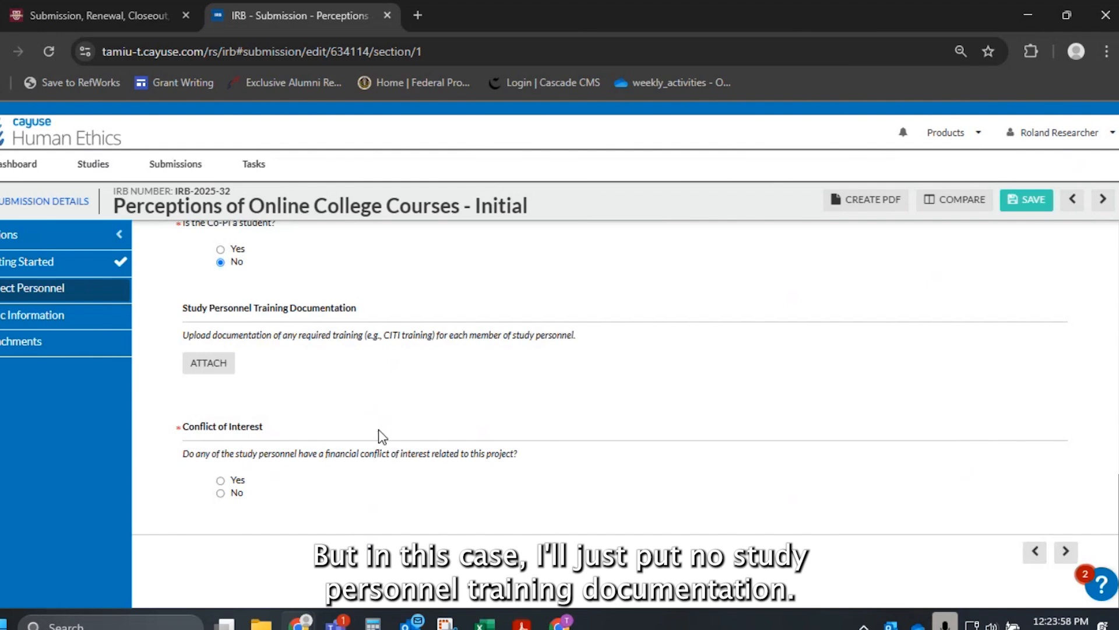
{"action": "left_click", "coordinate": [217, 367]}
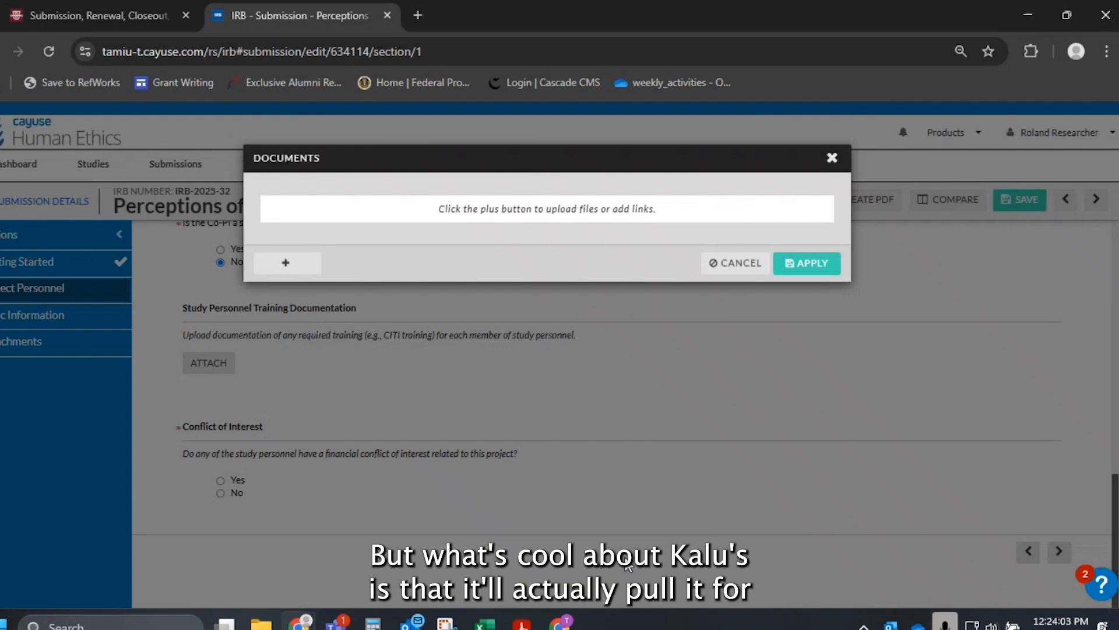
{"action": "left_click", "coordinate": [832, 157]}
Open the CITI Program website in a new browser tab, look over its home page and return to the submission form
{"action": "left_click", "coordinate": [418, 15]}
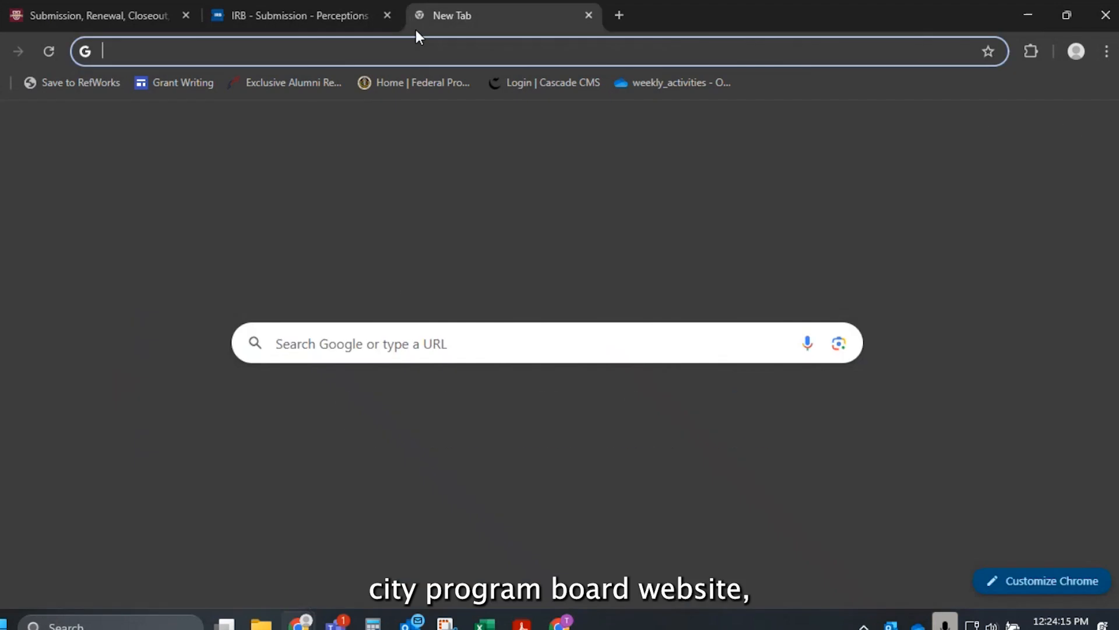
{"action": "type", "text": "ci"}
{"action": "key", "text": "Return"}
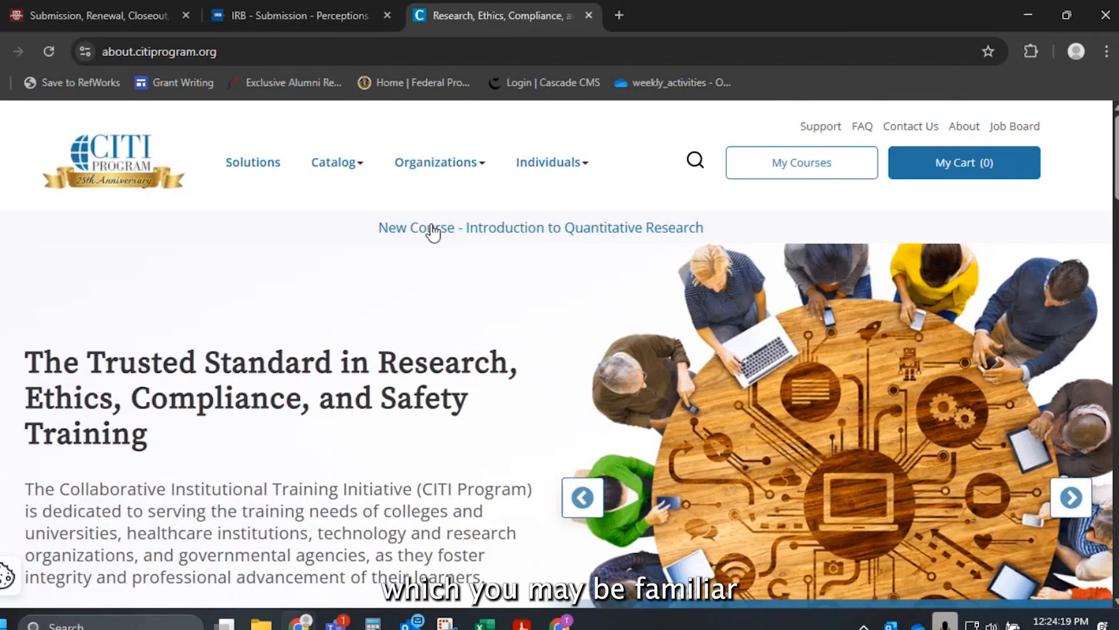
{"action": "scroll", "coordinate": [362, 175], "scroll_direction": "down", "scroll_amount": 4}
{"action": "left_click", "coordinate": [310, 18]}
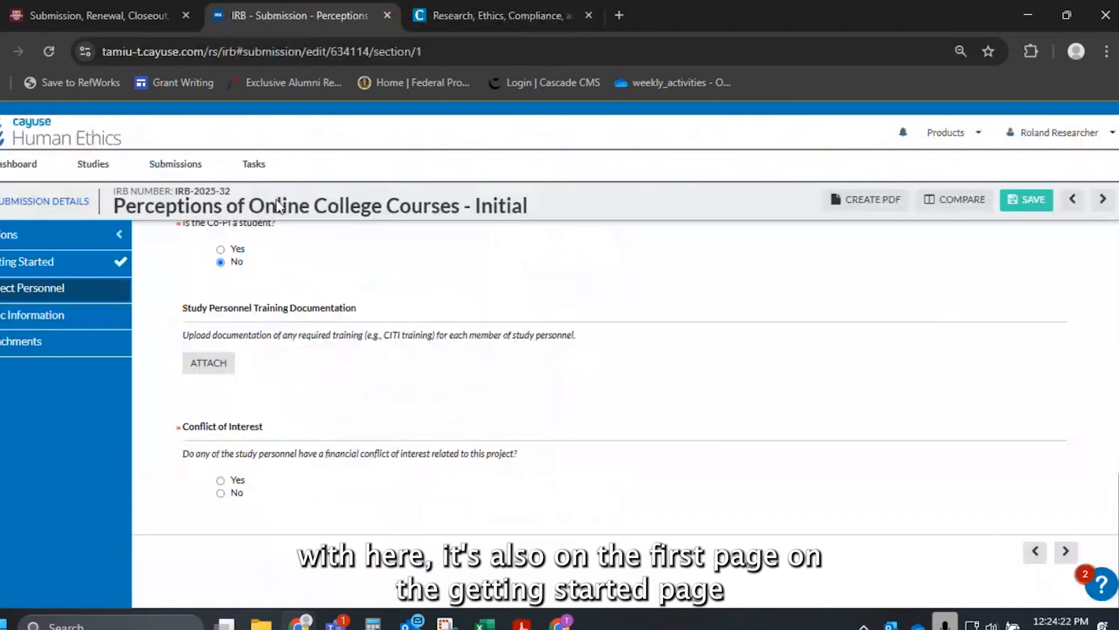
Review the Getting Started training requirement and its e-mail condition, revisit the CITI Program site, and return to the Project Personnel section
{"action": "left_click", "coordinate": [42, 264]}
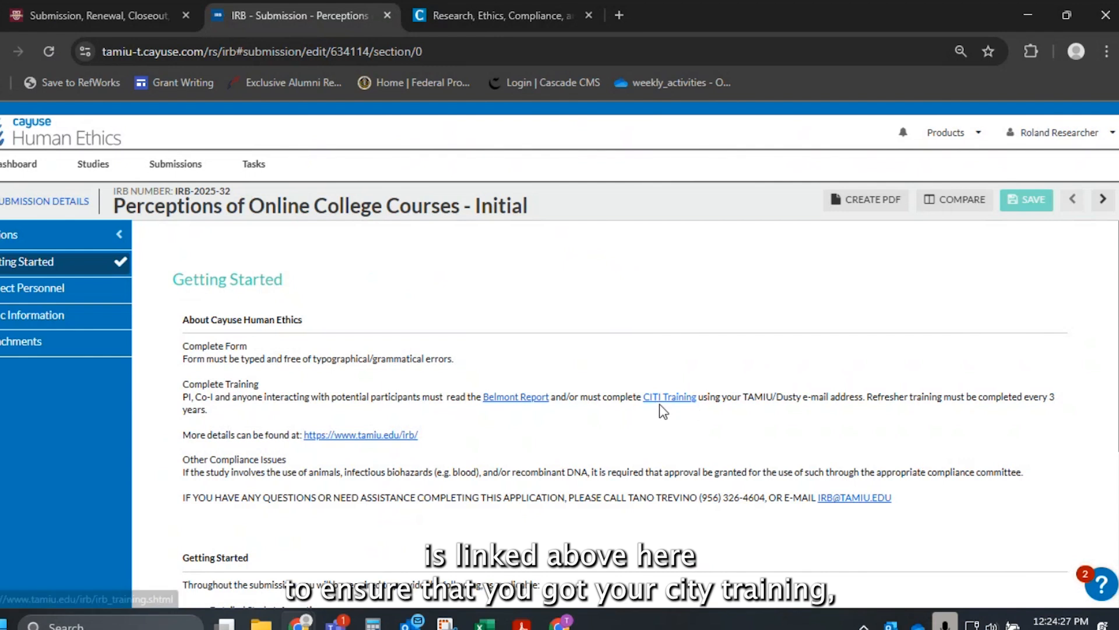
{"action": "left_click_drag", "start_coordinate": [744, 401], "coordinate": [832, 398]}
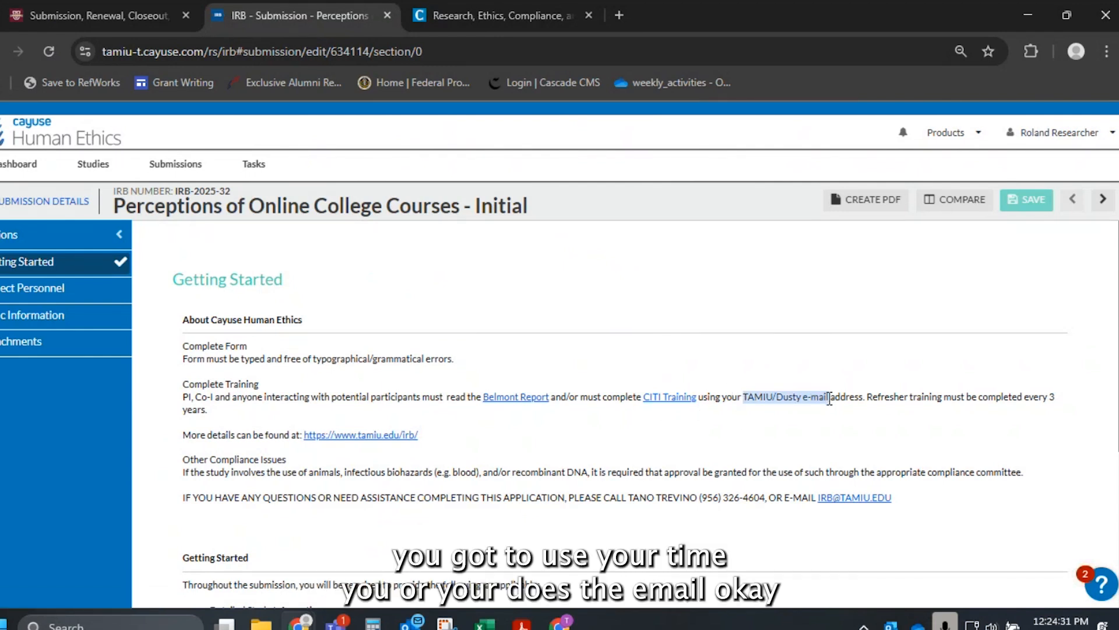
{"action": "left_click", "coordinate": [36, 290]}
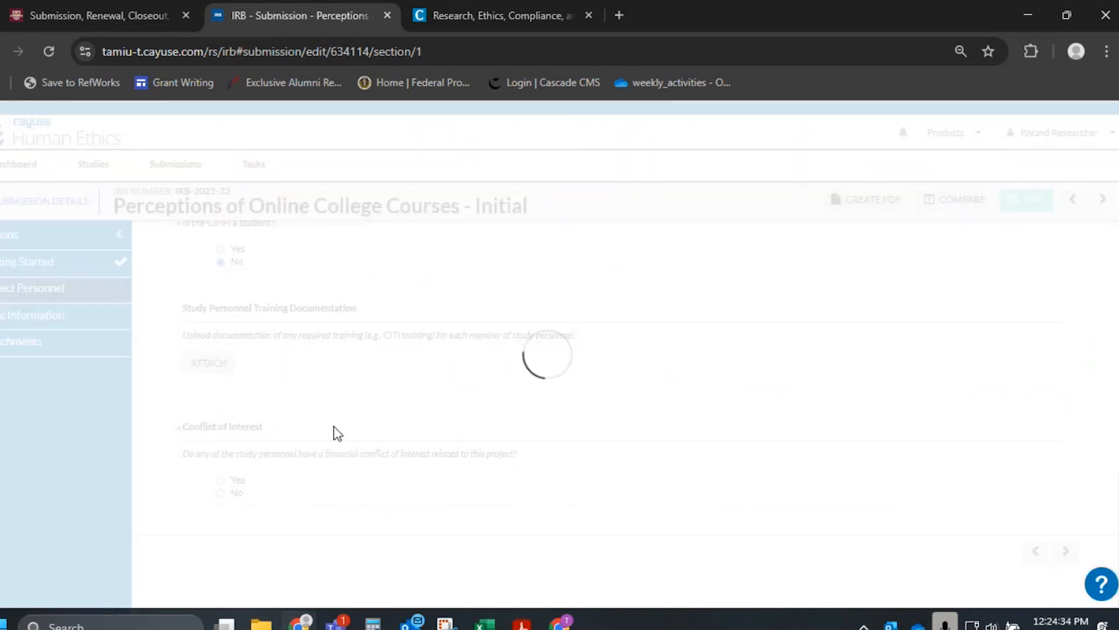
{"action": "left_click", "coordinate": [502, 14]}
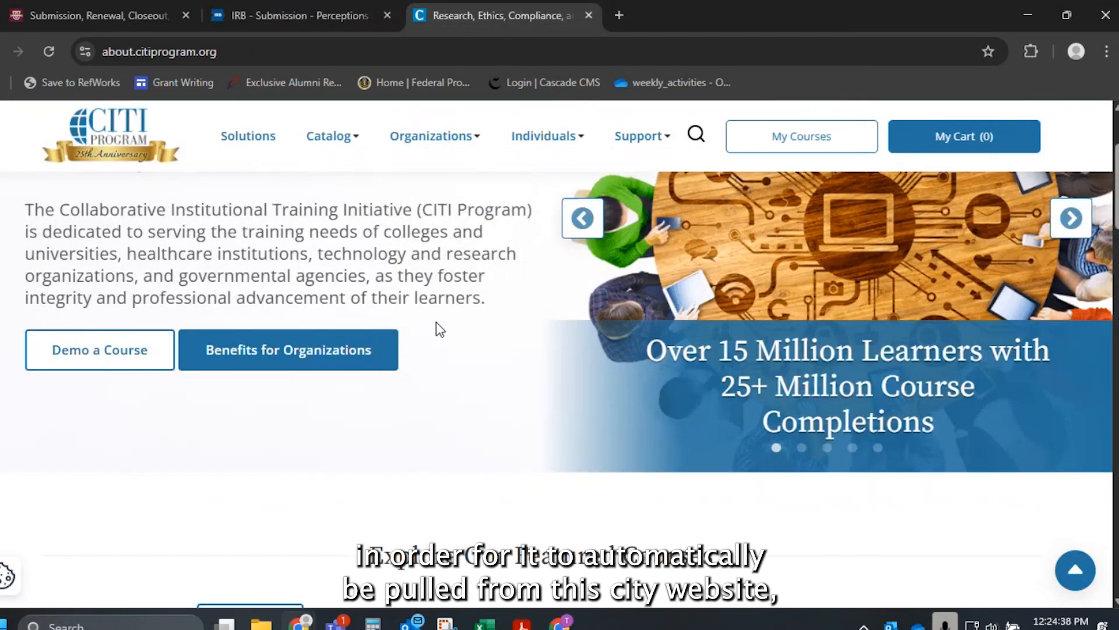
{"action": "left_click", "coordinate": [297, 17]}
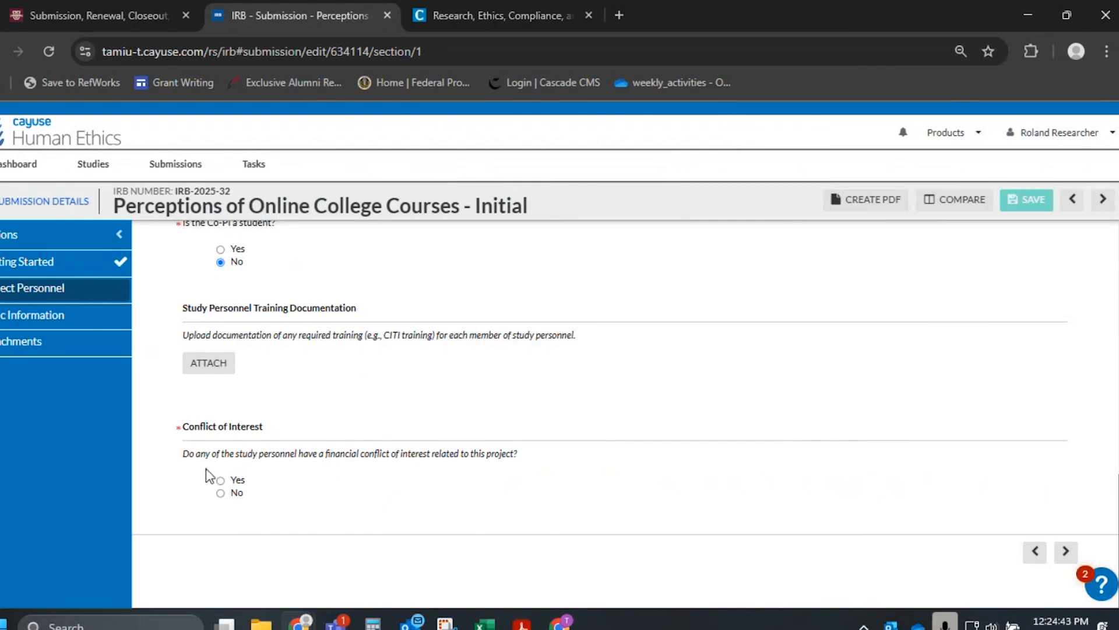
Check the disclosure fields under the Yes answer for financial conflict of interest, and leave the question answered No
{"action": "left_click", "coordinate": [233, 493]}
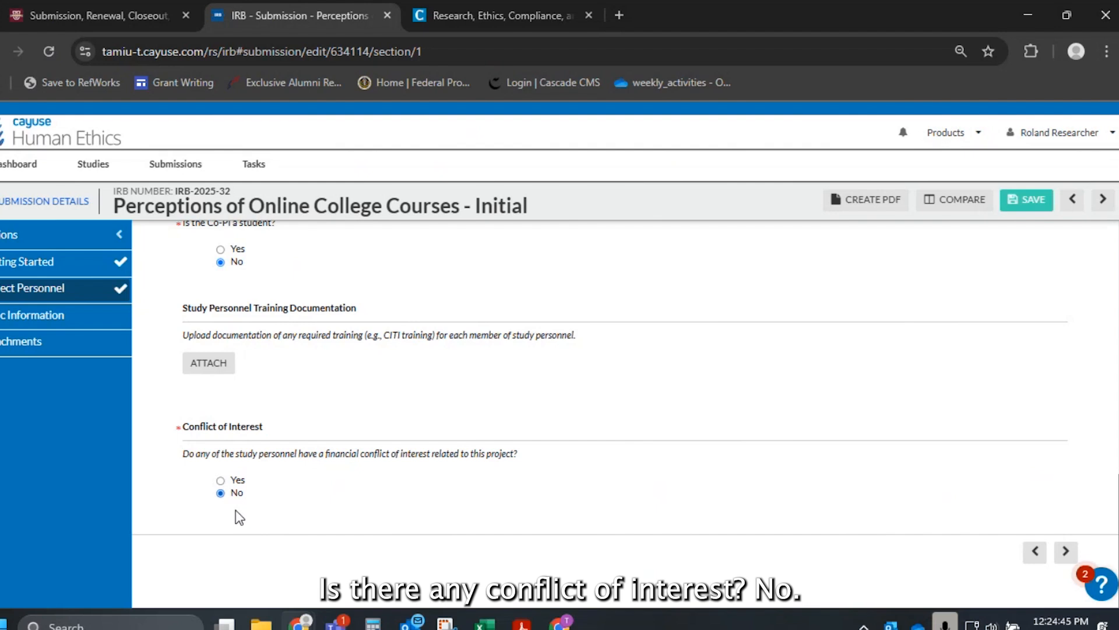
{"action": "left_click", "coordinate": [233, 480]}
{"action": "scroll", "coordinate": [236, 480], "scroll_direction": "down", "scroll_amount": 2}
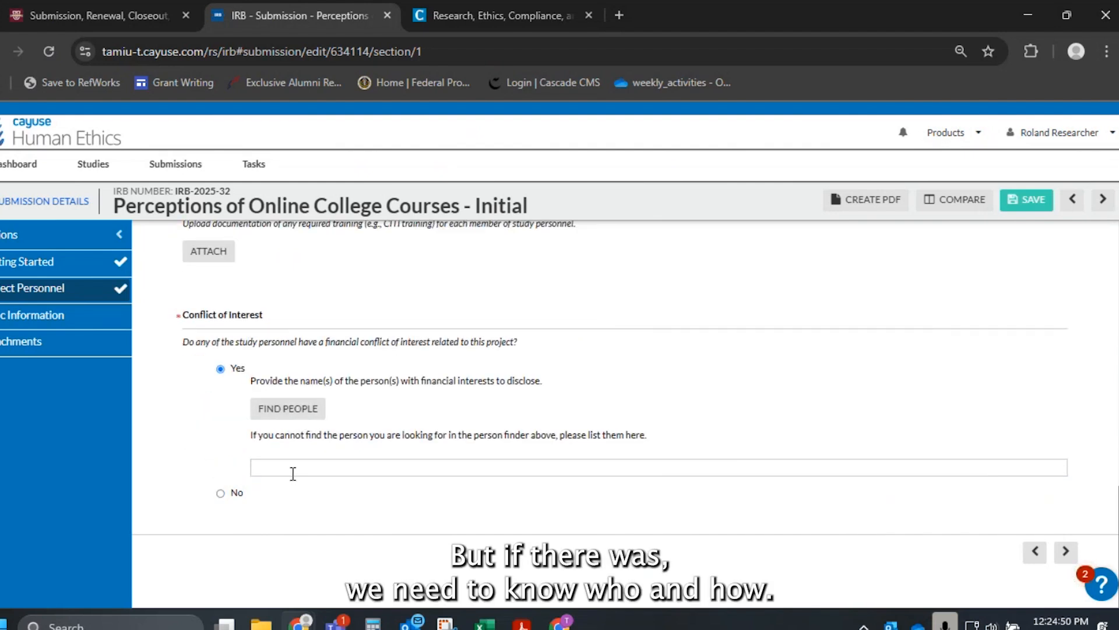
{"action": "left_click", "coordinate": [221, 494]}
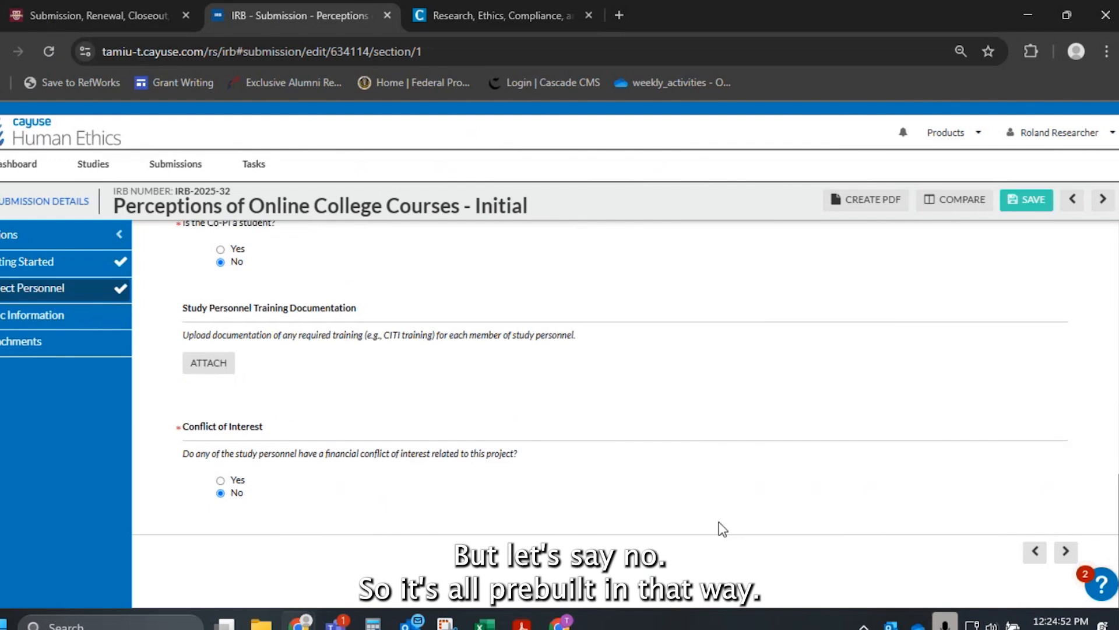
Continue to the Basic Information section and enter TAMIU as the study site
{"action": "left_click", "coordinate": [1064, 555]}
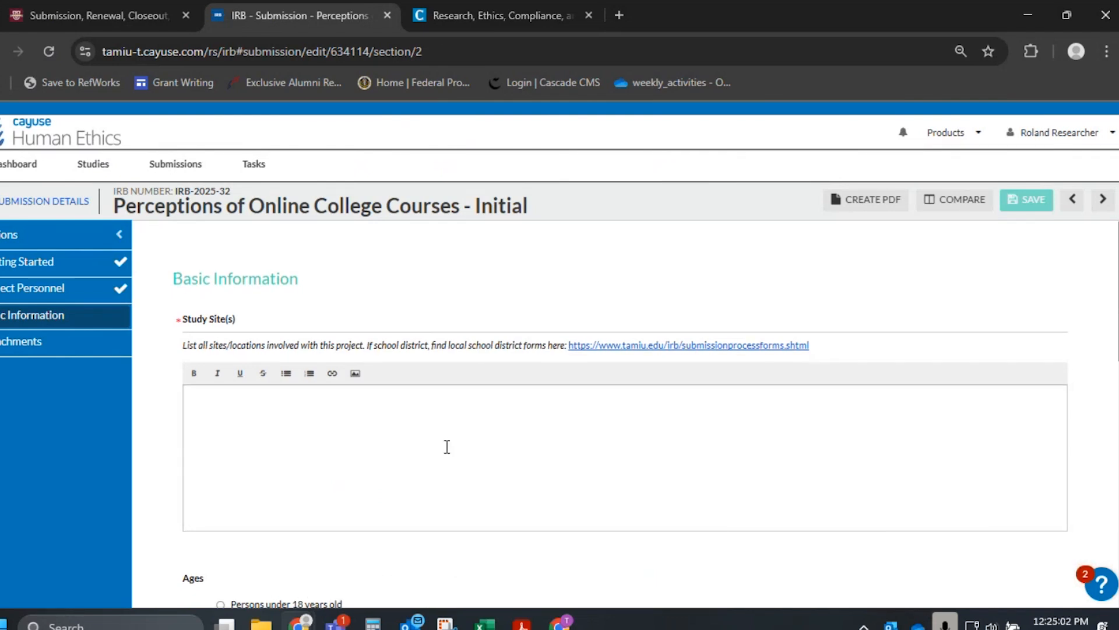
{"action": "scroll", "coordinate": [482, 375], "scroll_direction": "down", "scroll_amount": 1}
{"action": "left_click", "coordinate": [430, 405]}
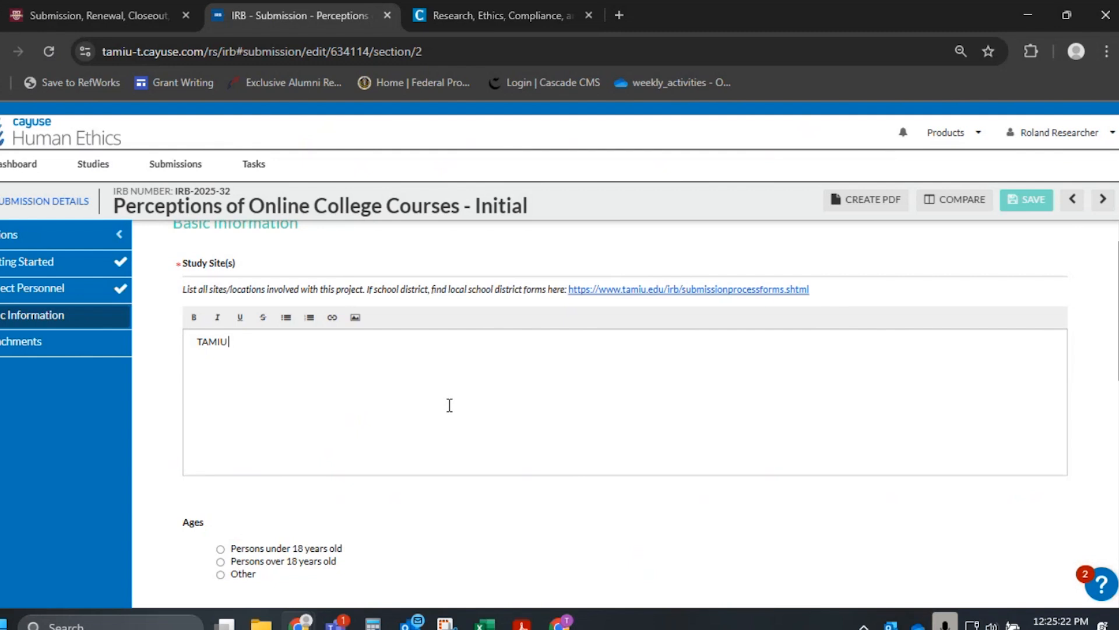
Check the school district field for persons under 18, and set Ages to Persons over 18 years old
{"action": "scroll", "coordinate": [365, 412], "scroll_direction": "down", "scroll_amount": 3}
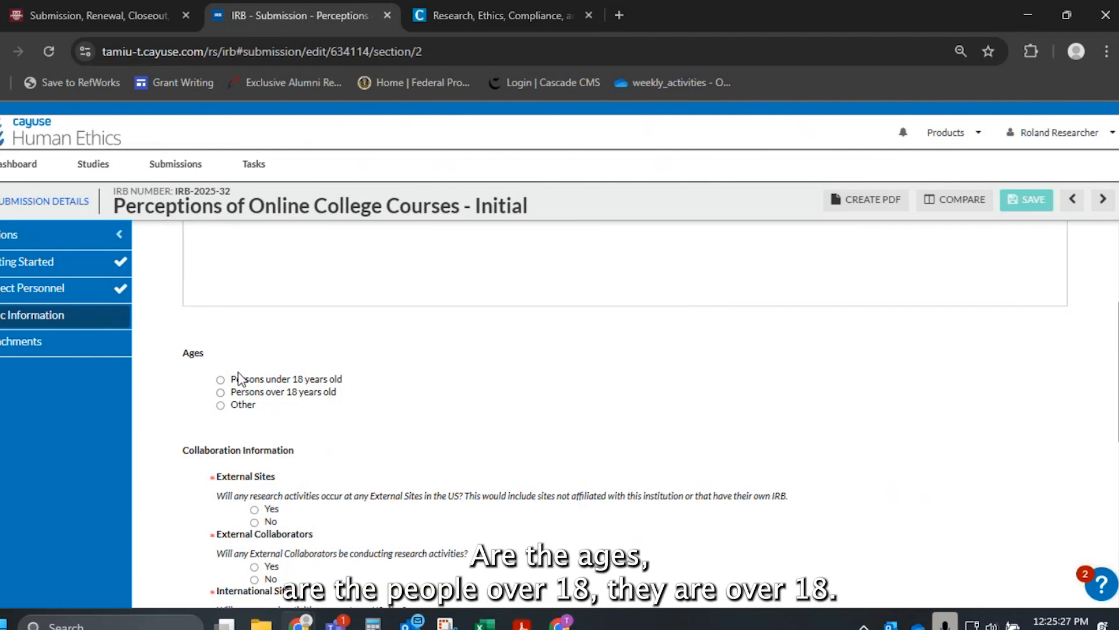
{"action": "left_click", "coordinate": [318, 387]}
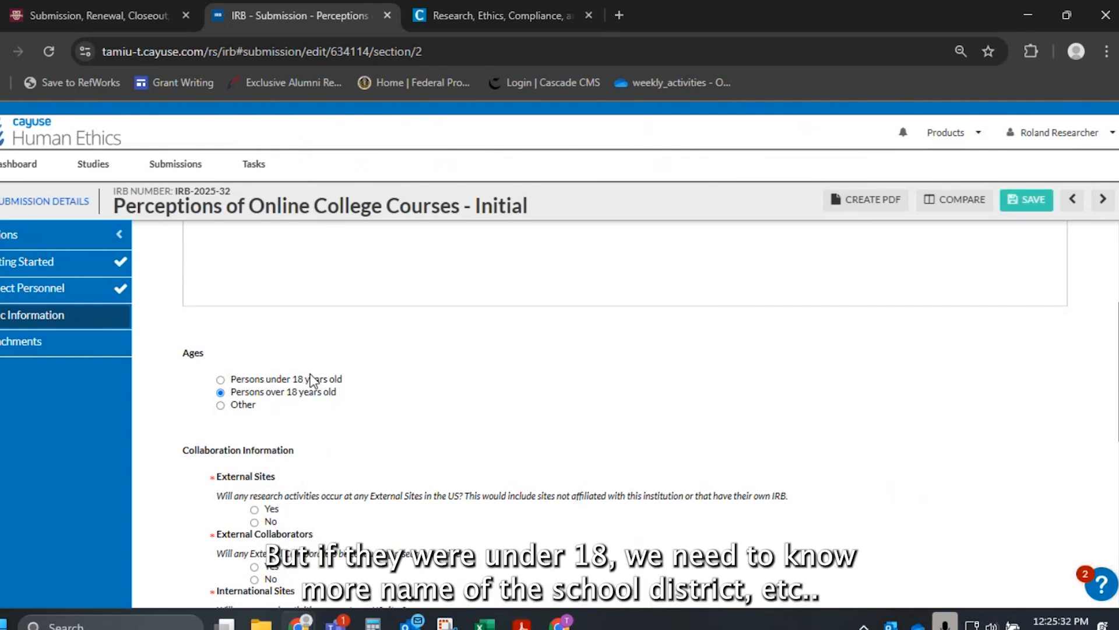
{"action": "left_click", "coordinate": [311, 380]}
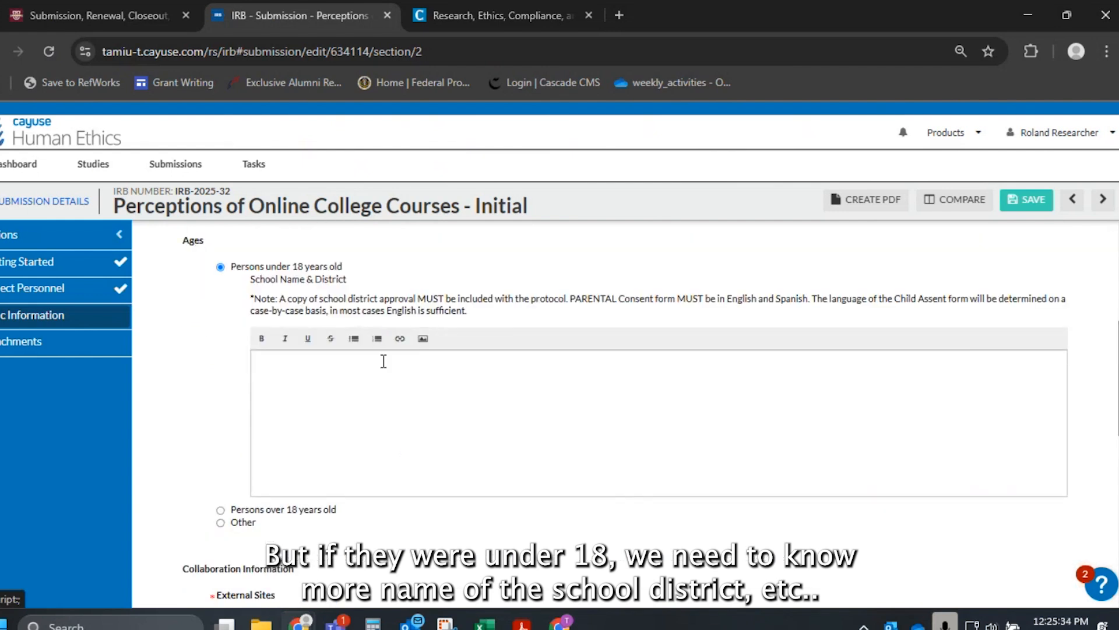
{"action": "left_click", "coordinate": [244, 510]}
Answer No to the External Sites, External Collaborators and International Sites questions
{"action": "scroll", "coordinate": [372, 402], "scroll_direction": "down", "scroll_amount": 1}
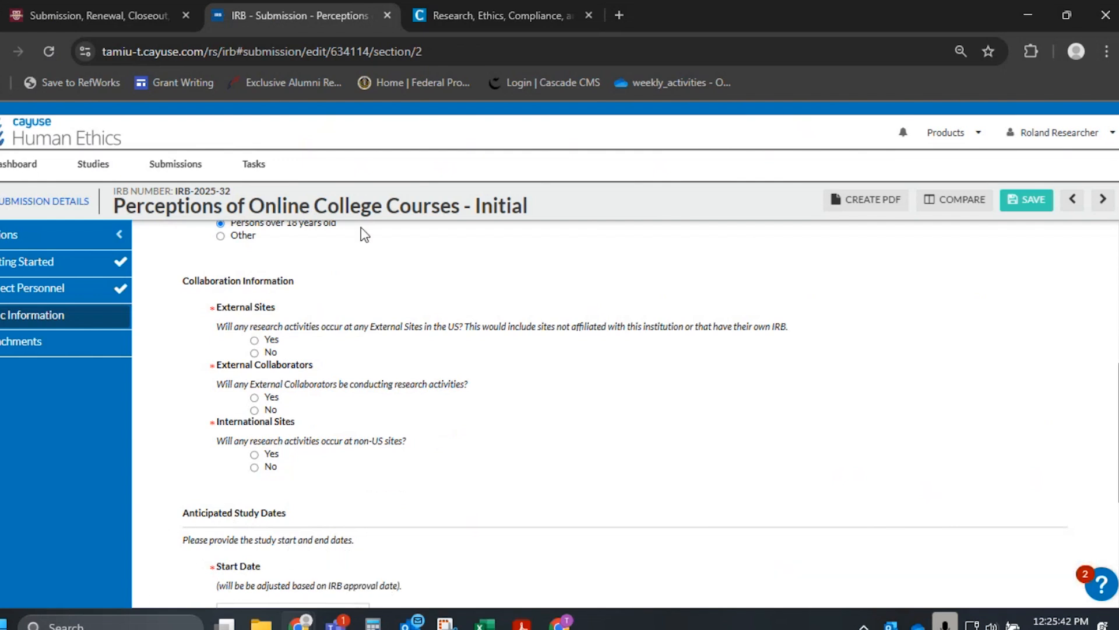
{"action": "left_click", "coordinate": [276, 351]}
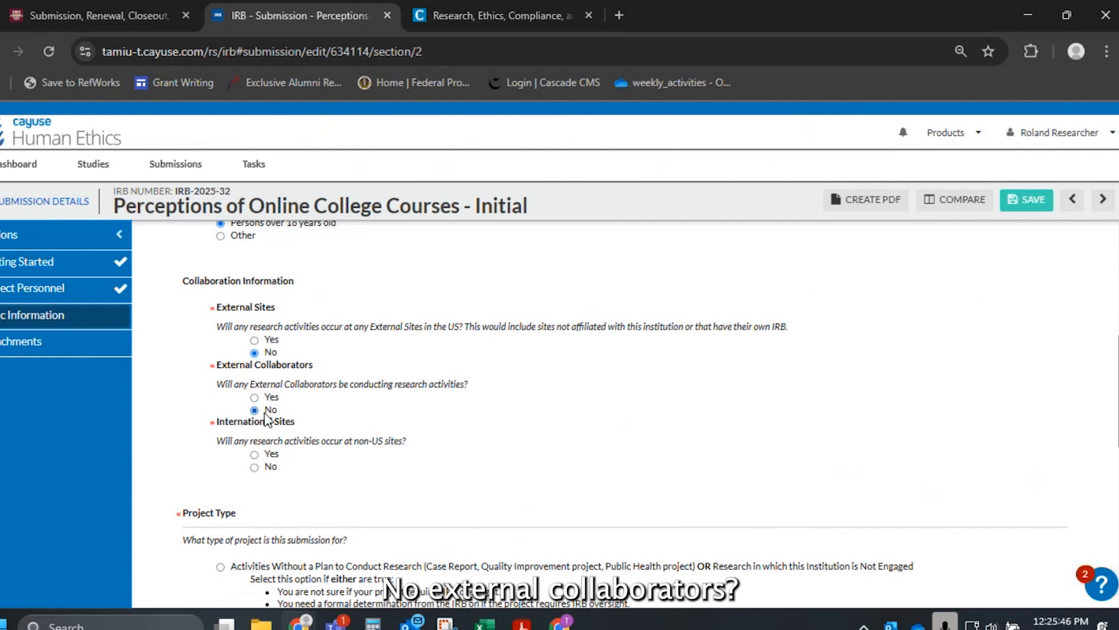
{"action": "scroll", "coordinate": [430, 466], "scroll_direction": "down", "scroll_amount": 1}
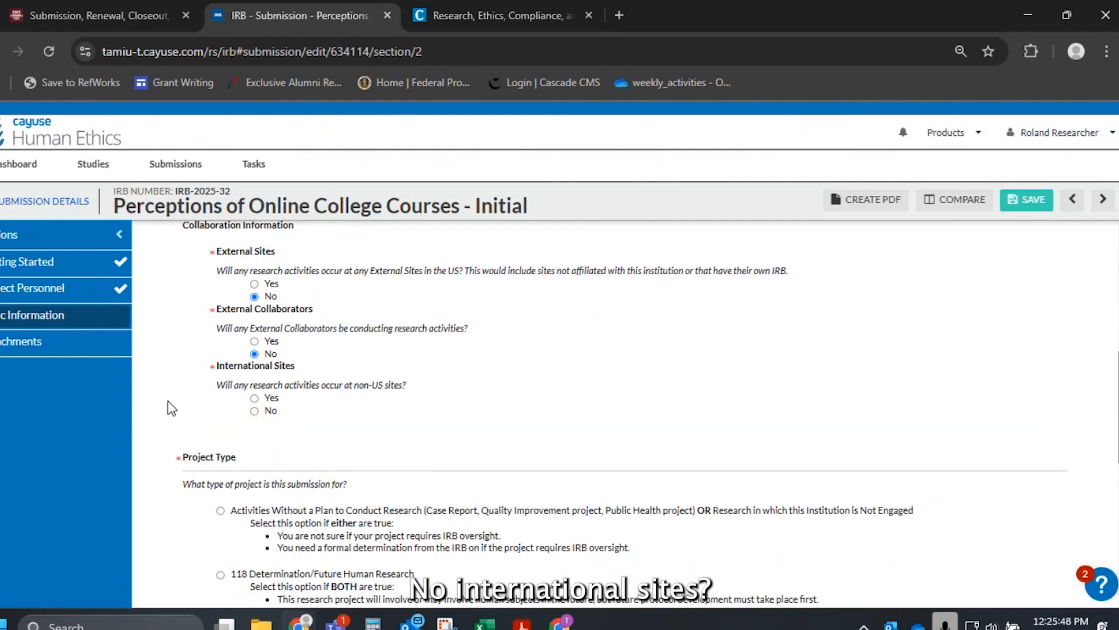
{"action": "left_click", "coordinate": [268, 412]}
Review the first two project type descriptions and set the project type to Research Study
{"action": "scroll", "coordinate": [437, 468], "scroll_direction": "down", "scroll_amount": 3}
{"action": "scroll", "coordinate": [437, 466], "scroll_direction": "down", "scroll_amount": 1}
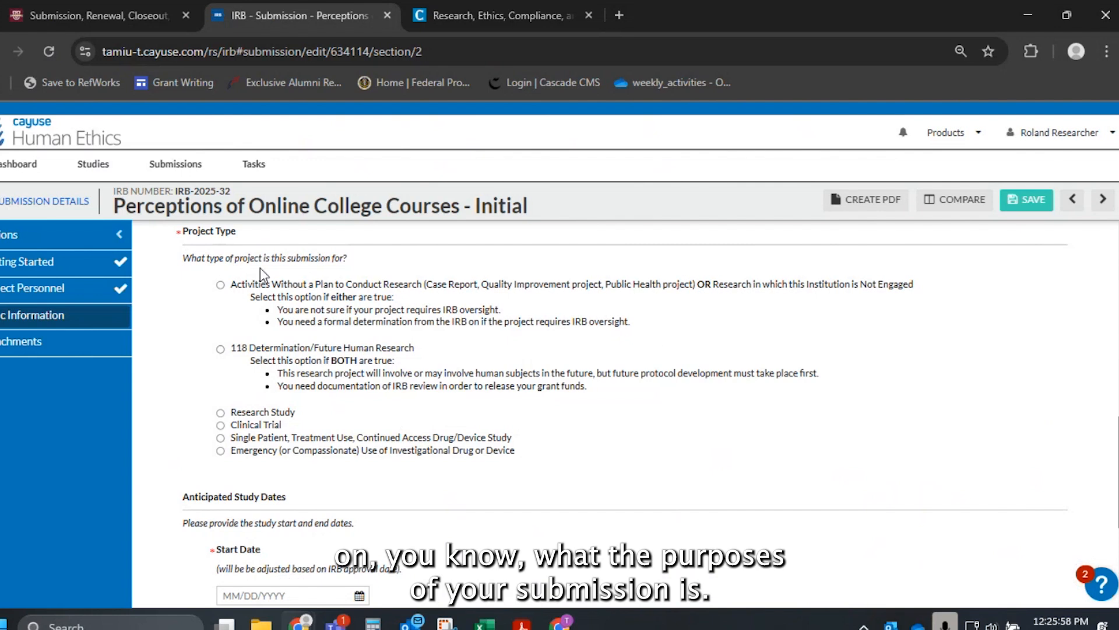
{"action": "left_click_drag", "start_coordinate": [259, 284], "coordinate": [685, 402]}
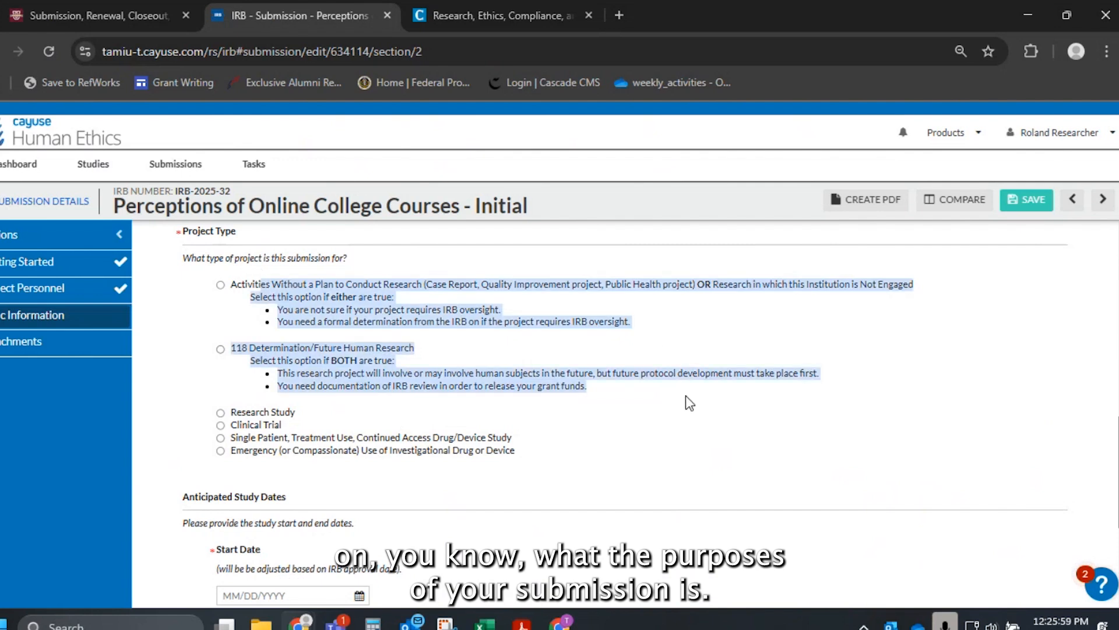
{"action": "left_click", "coordinate": [656, 404]}
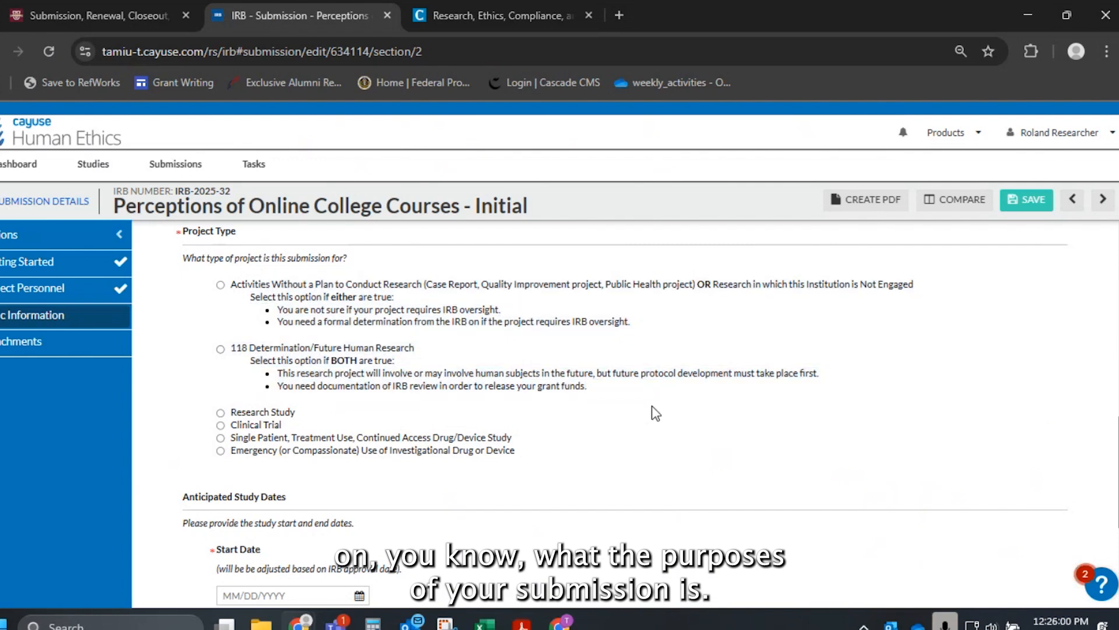
{"action": "left_click", "coordinate": [285, 414]}
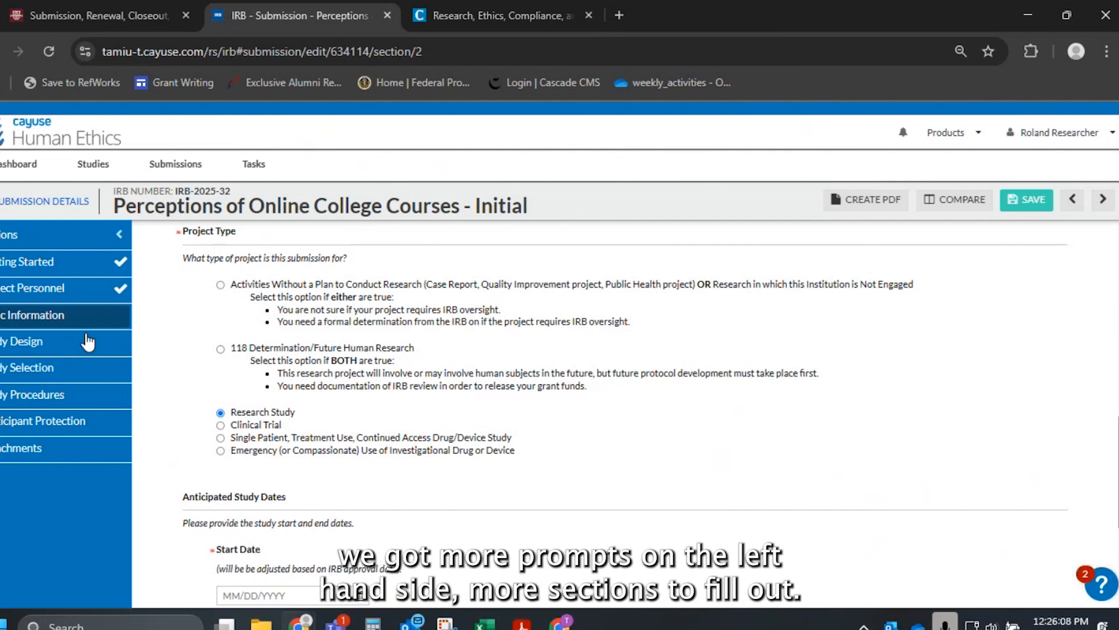
Try the Clinical Trial and 118 Determination/Future Human Research project types, and set the type back to Research Study
{"action": "left_click", "coordinate": [263, 431]}
{"action": "left_click", "coordinate": [271, 413]}
{"action": "left_click", "coordinate": [243, 347]}
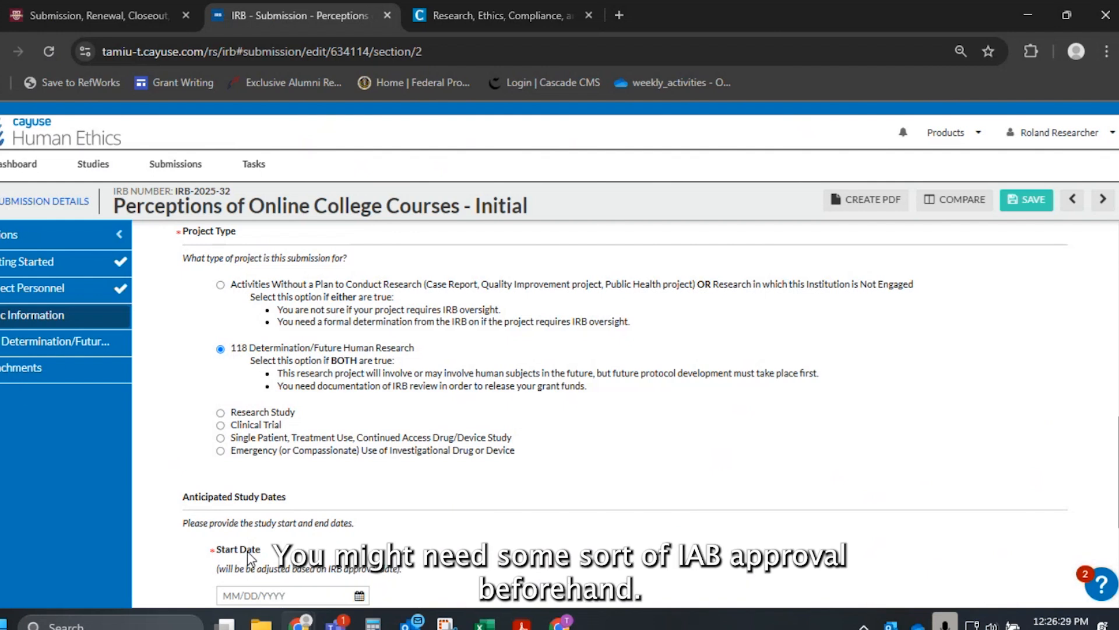
{"action": "left_click", "coordinate": [281, 414]}
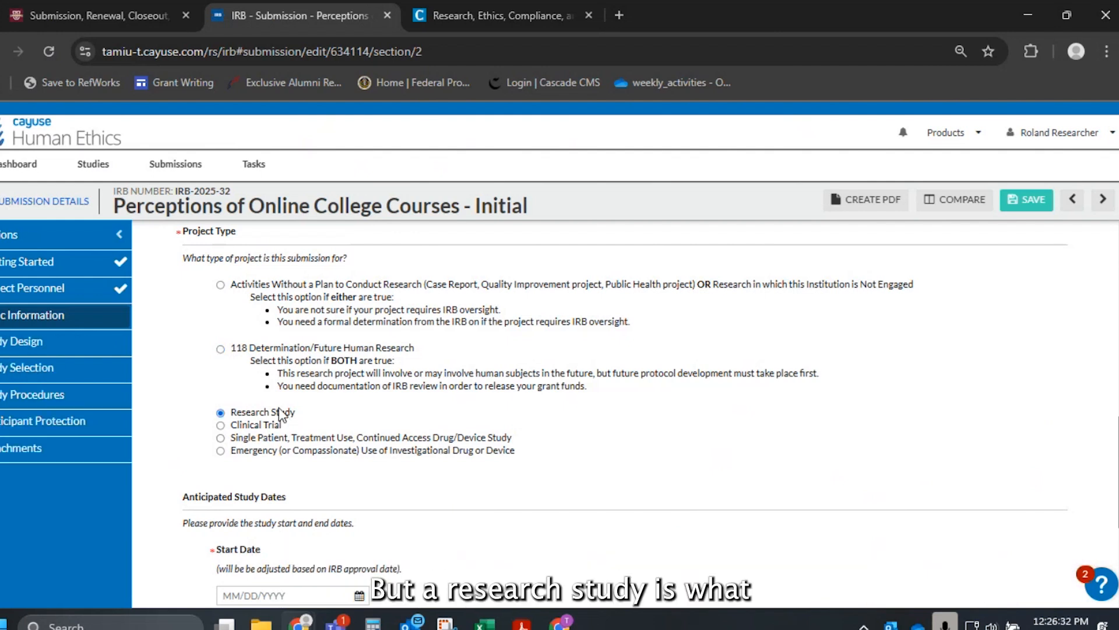
Read the note on start date adjustment and set the anticipated study start date to 08/18/2025
{"action": "scroll", "coordinate": [491, 440], "scroll_direction": "down", "scroll_amount": 2}
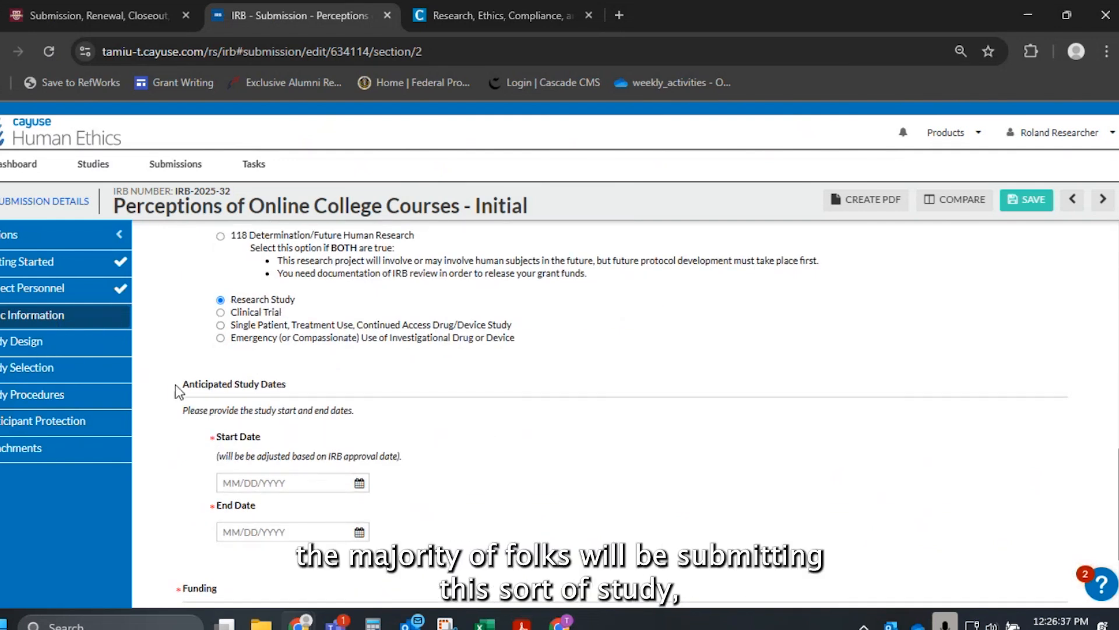
{"action": "scroll", "coordinate": [402, 364], "scroll_direction": "down", "scroll_amount": 2}
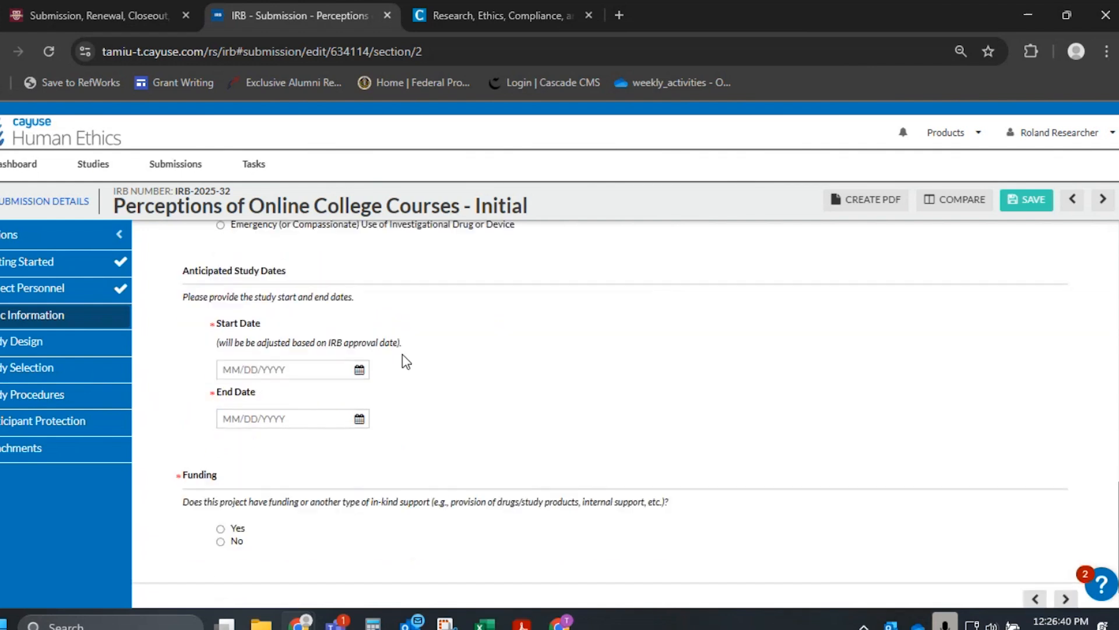
{"action": "left_click", "coordinate": [359, 371]}
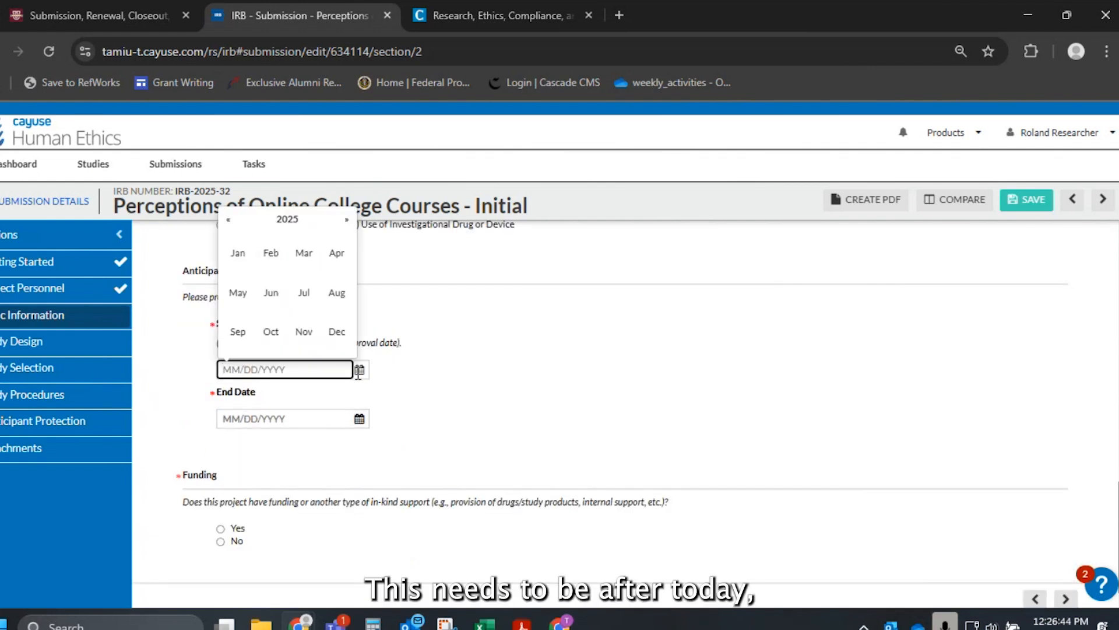
{"action": "left_click", "coordinate": [457, 344]}
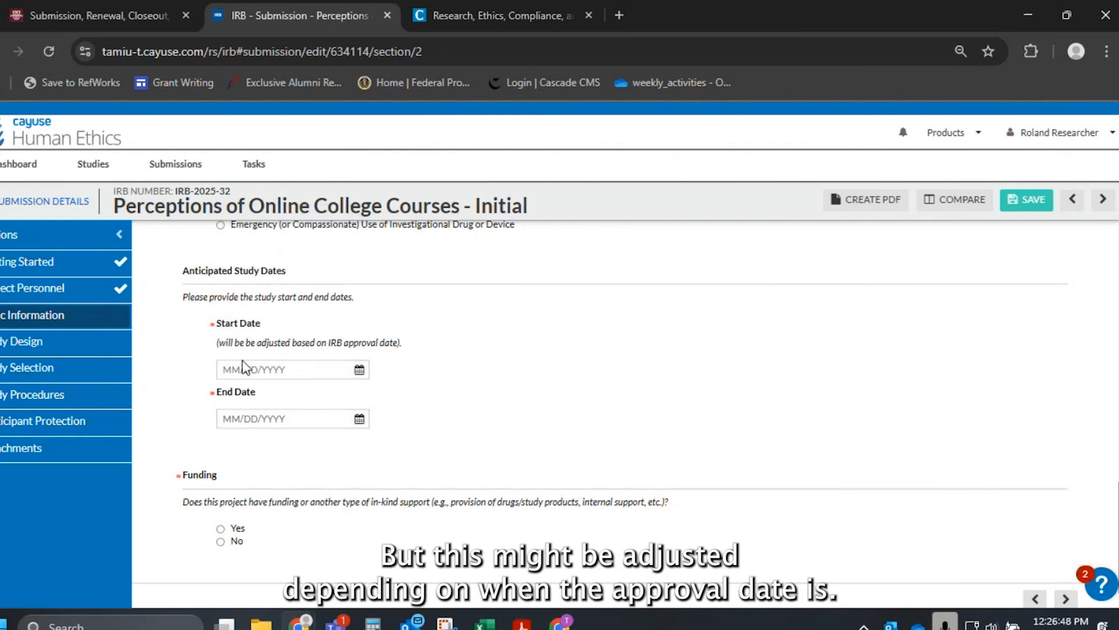
{"action": "left_click_drag", "start_coordinate": [210, 344], "coordinate": [386, 345]}
{"action": "left_click", "coordinate": [417, 344]}
{"action": "left_click", "coordinate": [360, 371]}
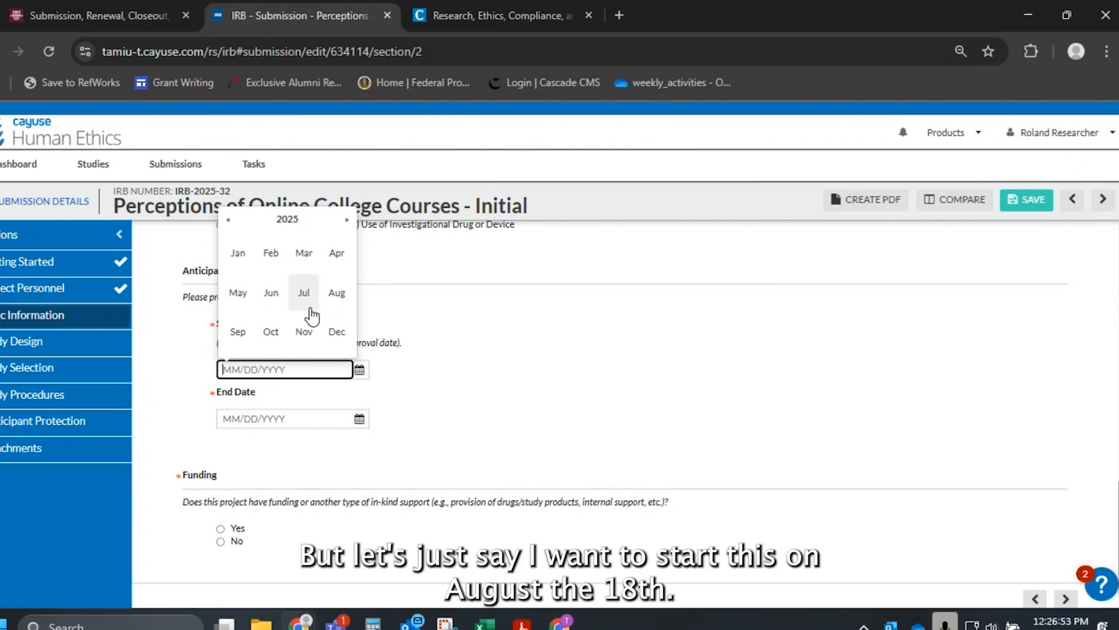
{"action": "left_click", "coordinate": [336, 293]}
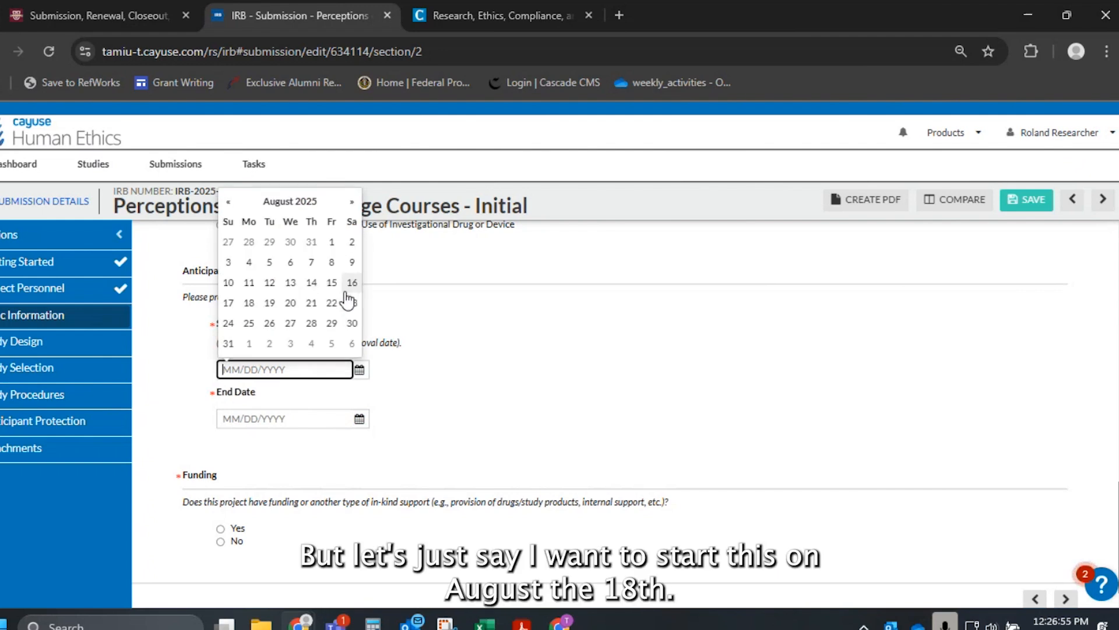
{"action": "left_click", "coordinate": [250, 303]}
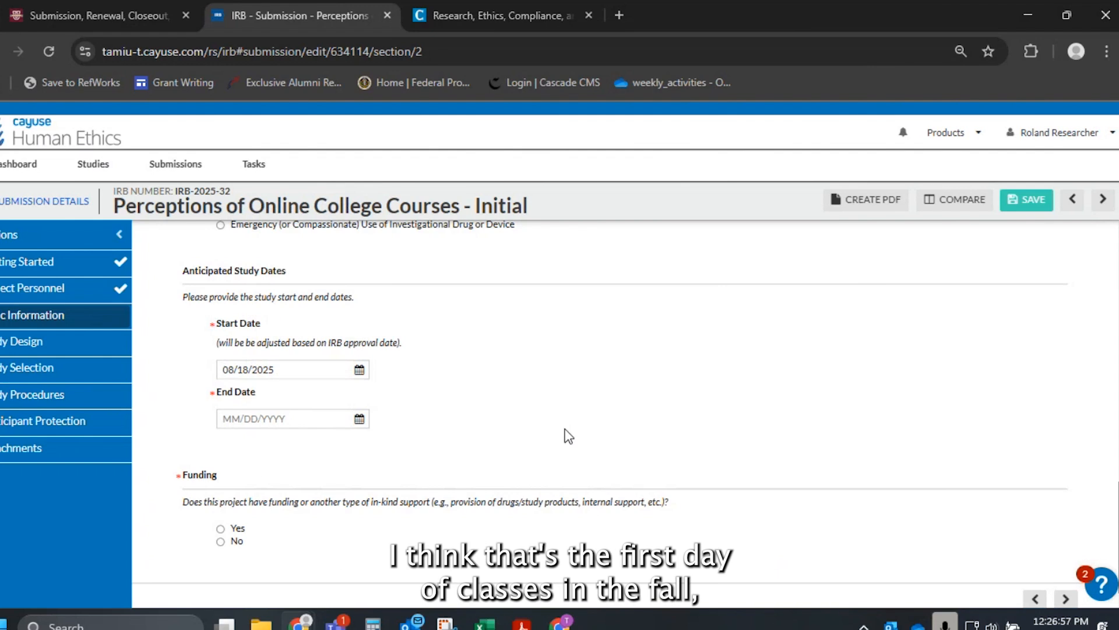
Set the anticipated study end date to 08/17/2026 and answer No to the project funding question
{"action": "scroll", "coordinate": [556, 425], "scroll_direction": "down", "scroll_amount": 1}
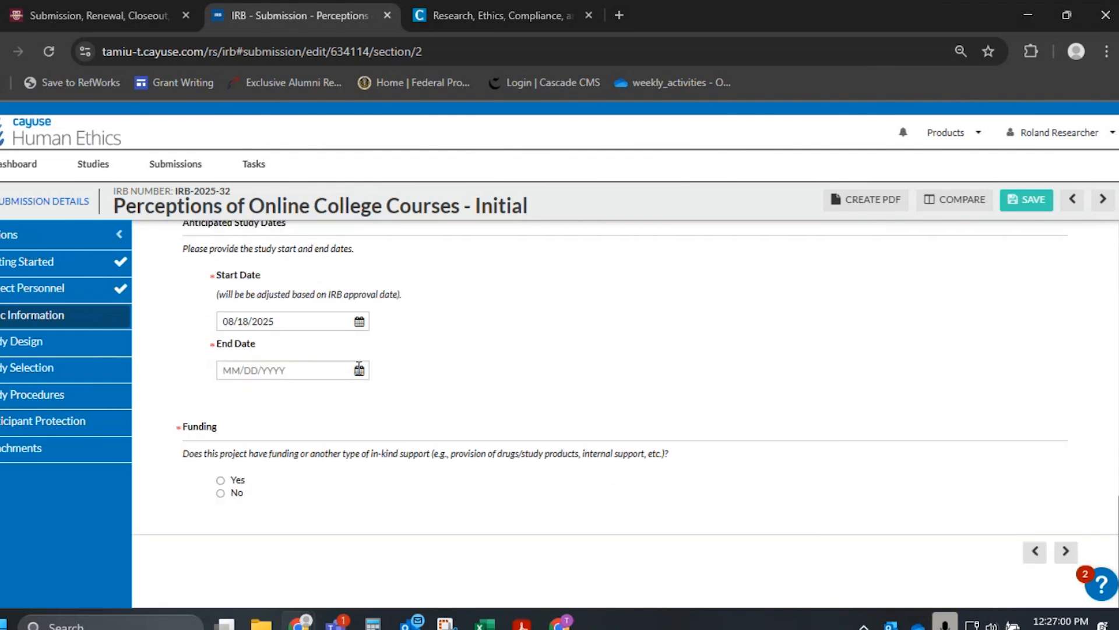
{"action": "left_click", "coordinate": [359, 370]}
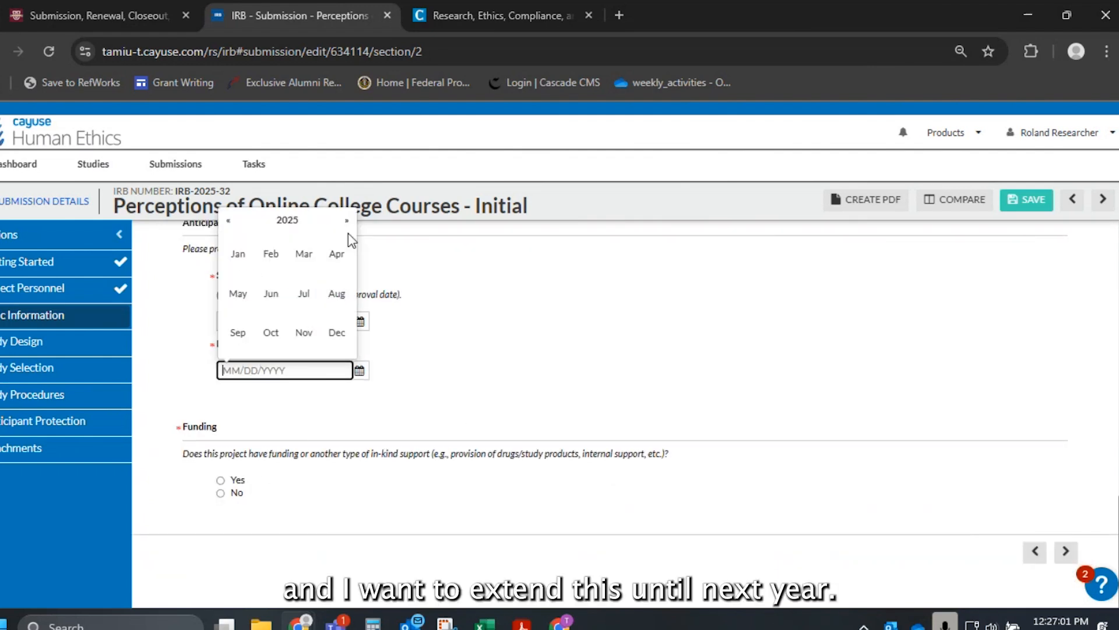
{"action": "left_click", "coordinate": [337, 293]}
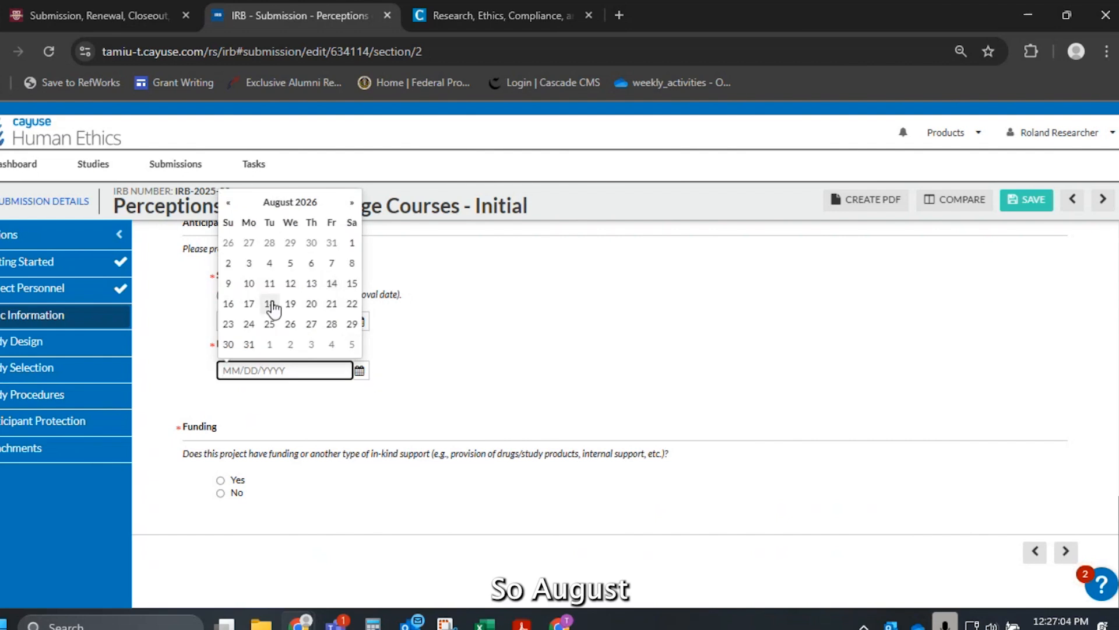
{"action": "left_click", "coordinate": [250, 304]}
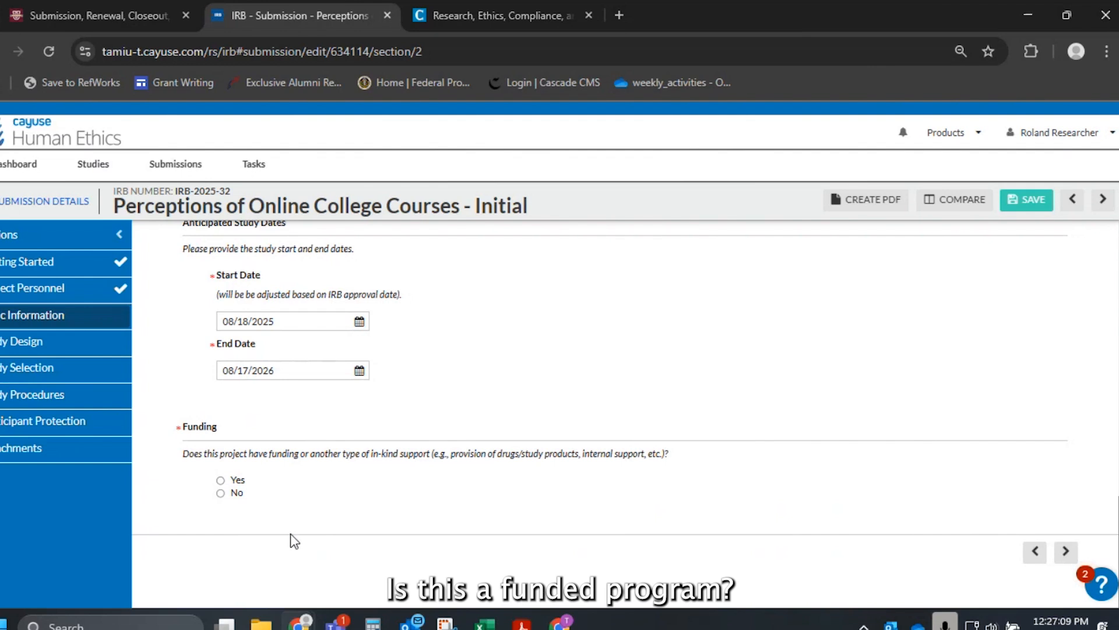
{"action": "left_click", "coordinate": [234, 495]}
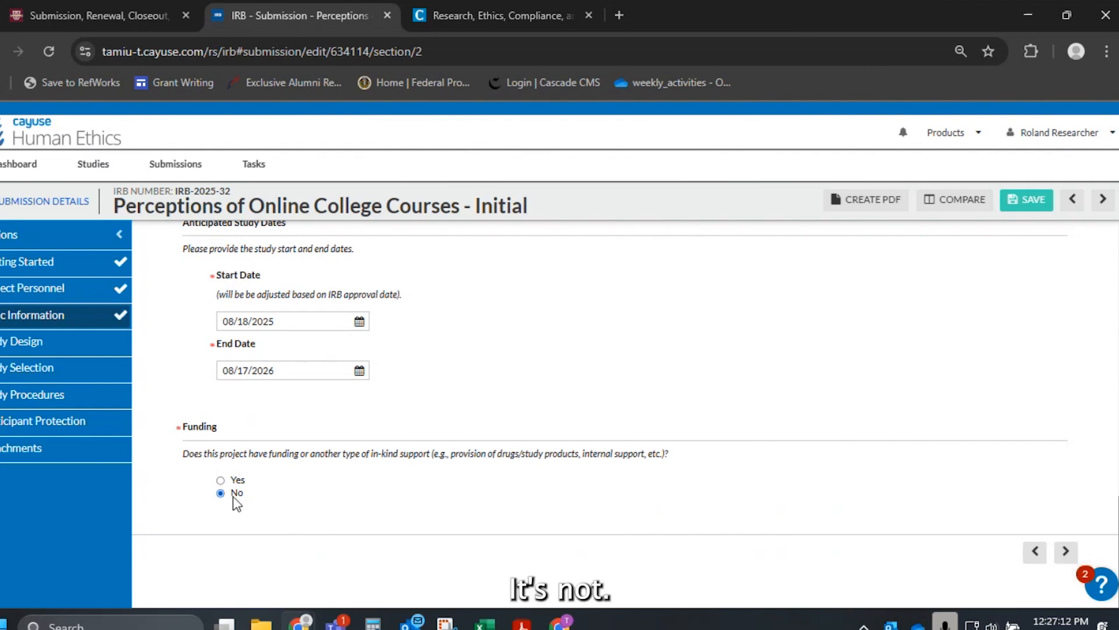
Search the sponsor finder for "nsf" under the Yes funding answer, cancel without choosing a sponsor, and set Funding back to No
{"action": "left_click", "coordinate": [233, 480]}
{"action": "scroll", "coordinate": [232, 481], "scroll_direction": "down", "scroll_amount": 2}
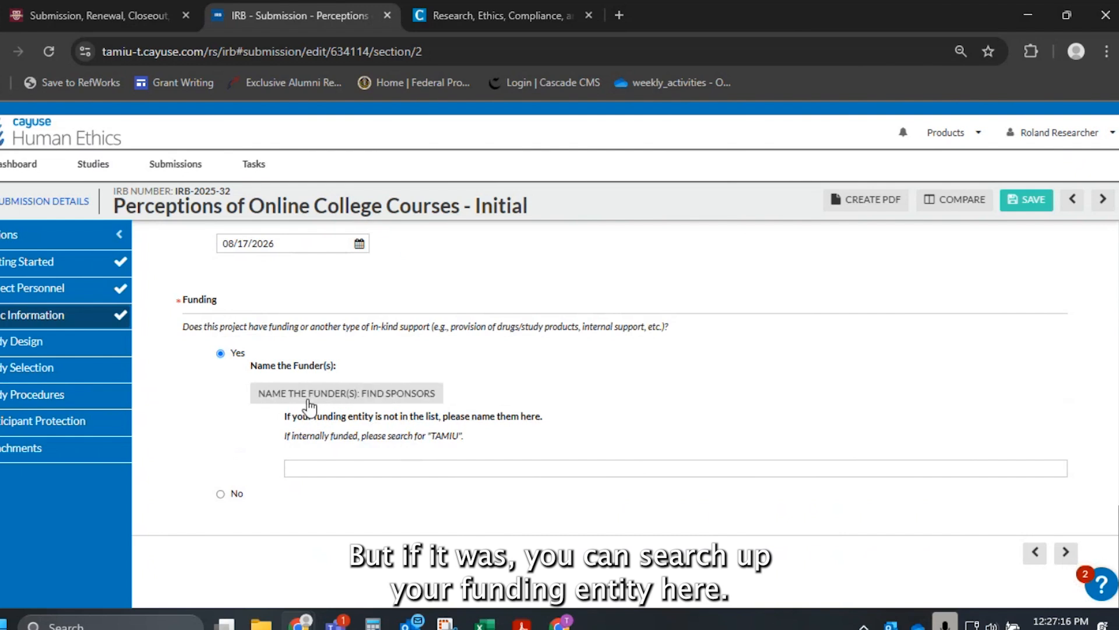
{"action": "left_click", "coordinate": [272, 395]}
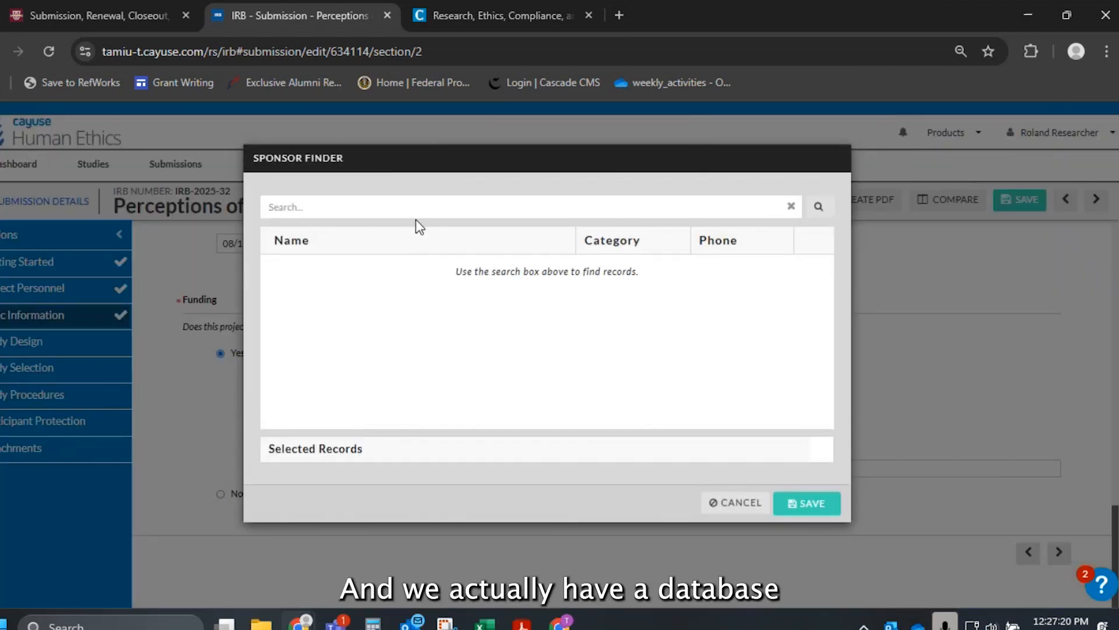
{"action": "type", "text": "nsf"}
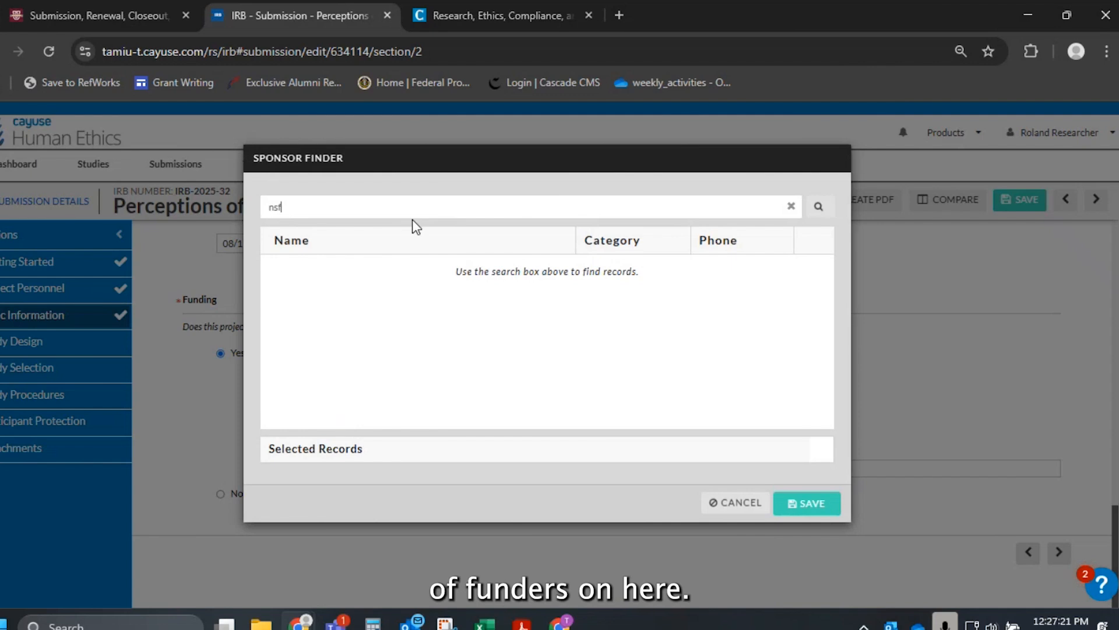
{"action": "key", "text": "Return"}
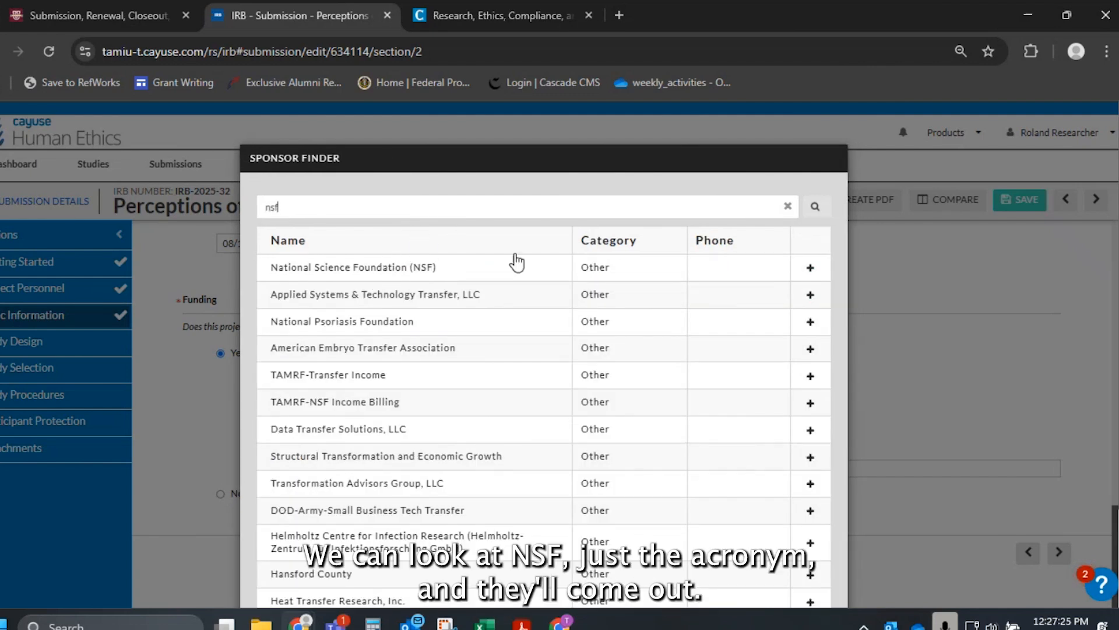
{"action": "scroll", "coordinate": [562, 309], "scroll_direction": "down", "scroll_amount": 2}
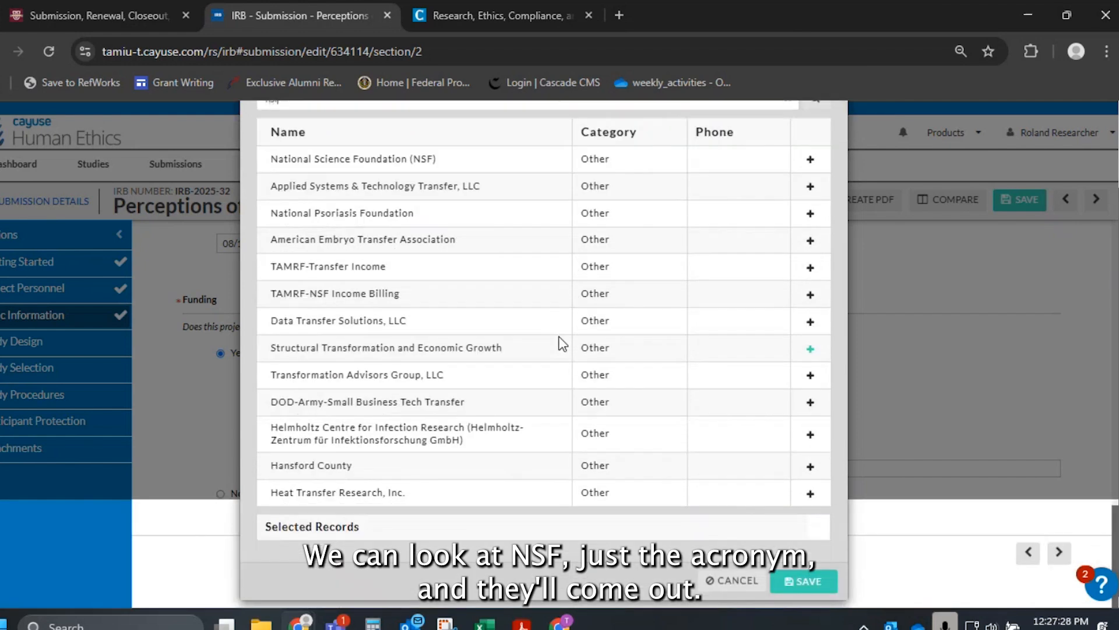
{"action": "left_click", "coordinate": [728, 577]}
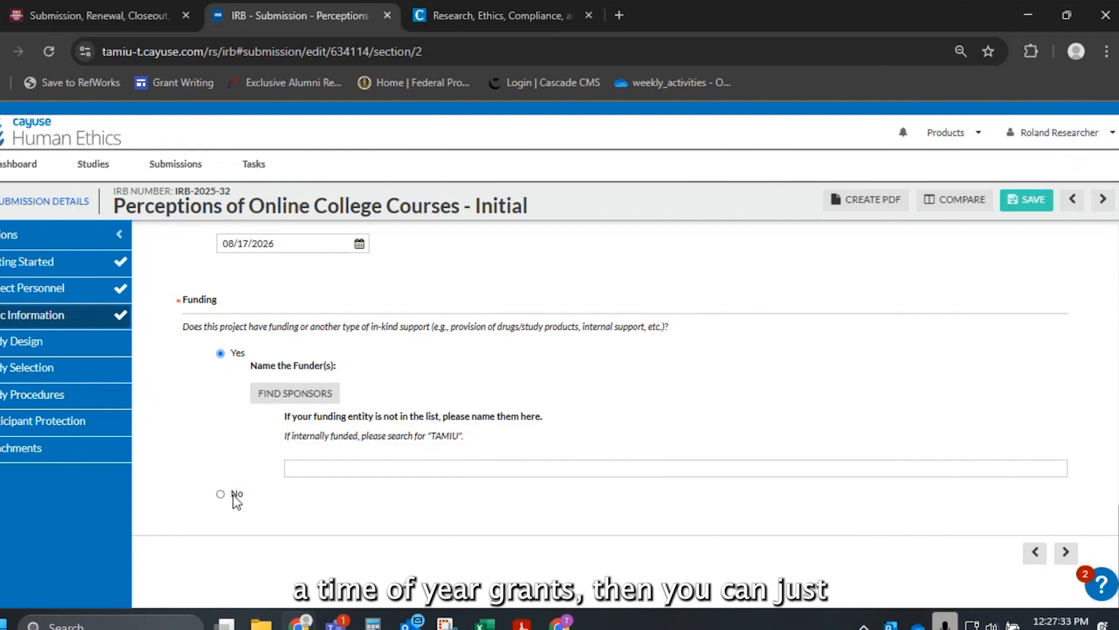
{"action": "left_click", "coordinate": [236, 497]}
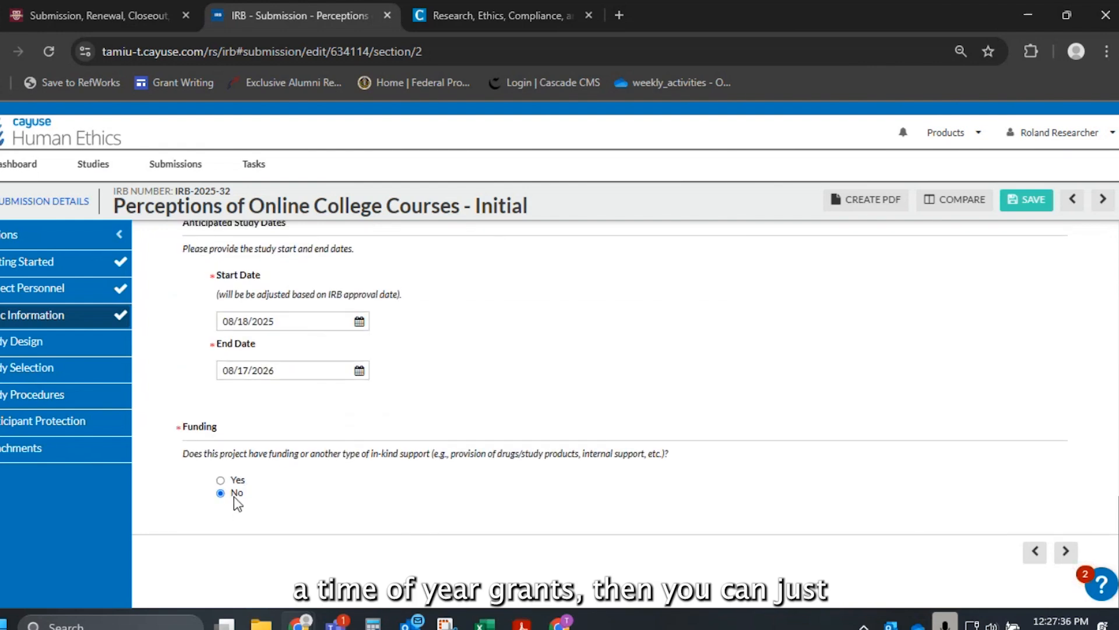
Check the field for unlisted funding entities under the Yes answer, and return the Funding answer to No
{"action": "left_click", "coordinate": [220, 480]}
{"action": "left_click", "coordinate": [364, 467]}
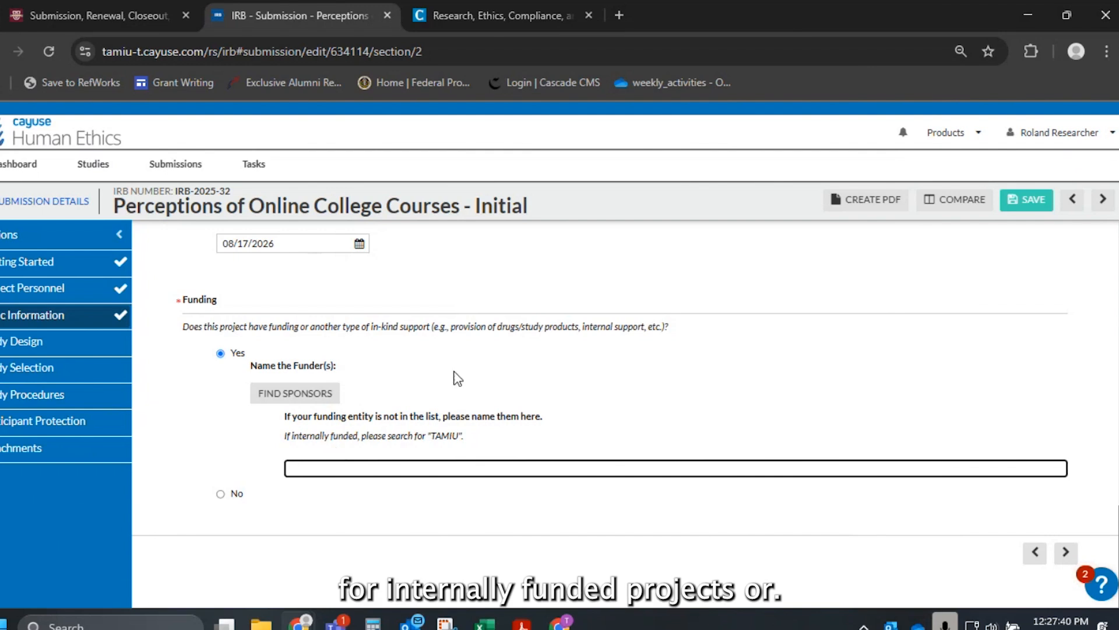
{"action": "left_click", "coordinate": [234, 493]}
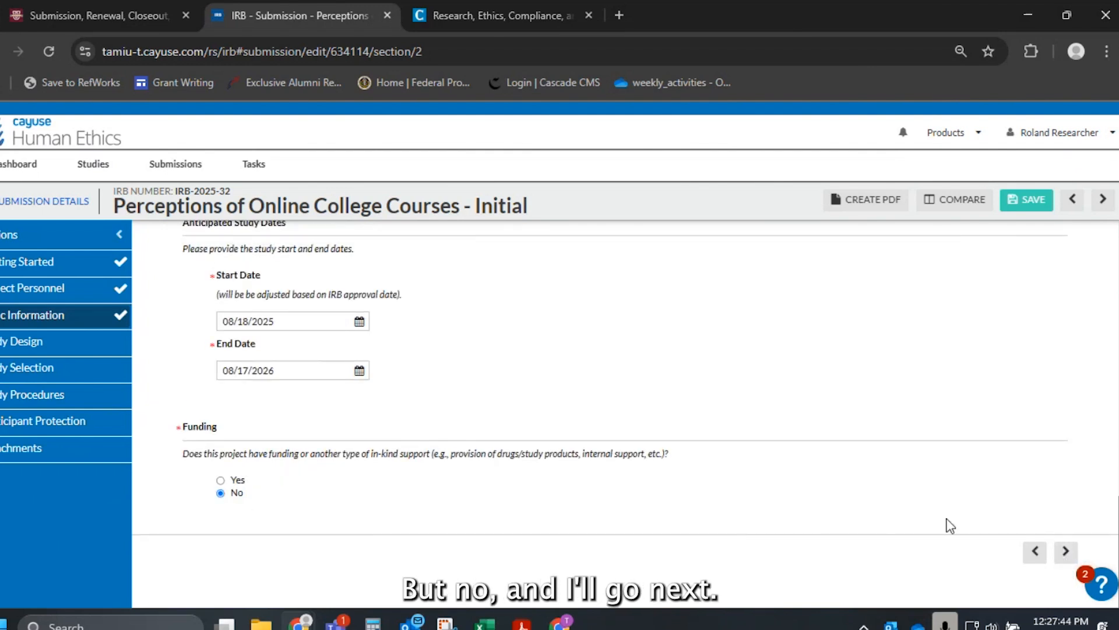
Go on to the Study Design section and answer No to whether the Lead Site or Sponsor issued a Protocol document
{"action": "left_click", "coordinate": [1063, 552]}
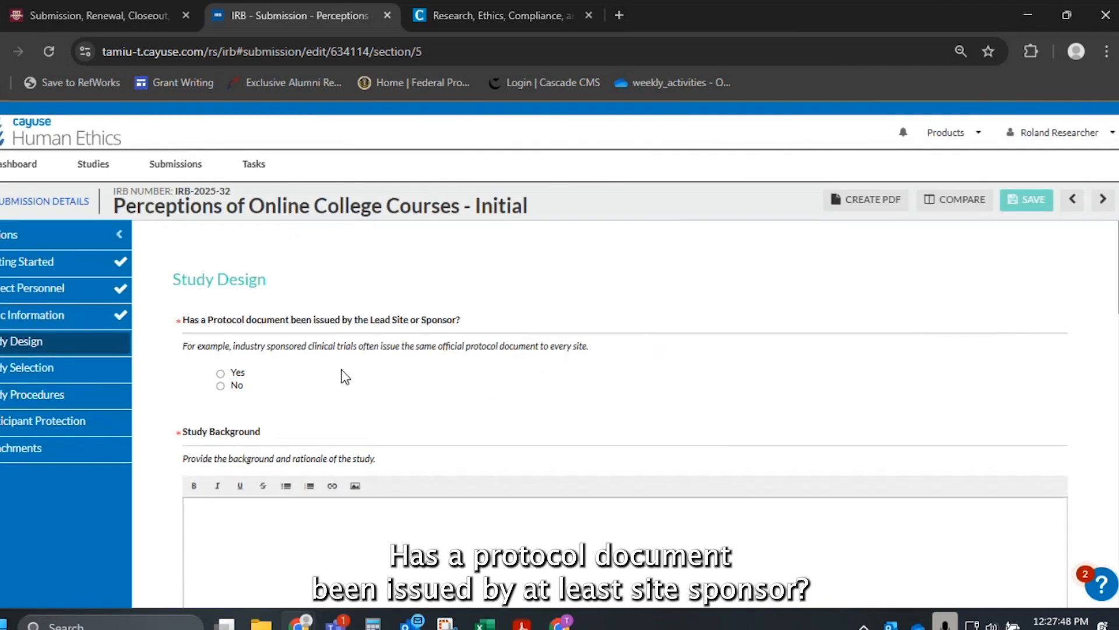
{"action": "scroll", "coordinate": [344, 376], "scroll_direction": "down", "scroll_amount": 1}
{"action": "scroll", "coordinate": [352, 374], "scroll_direction": "down", "scroll_amount": 1}
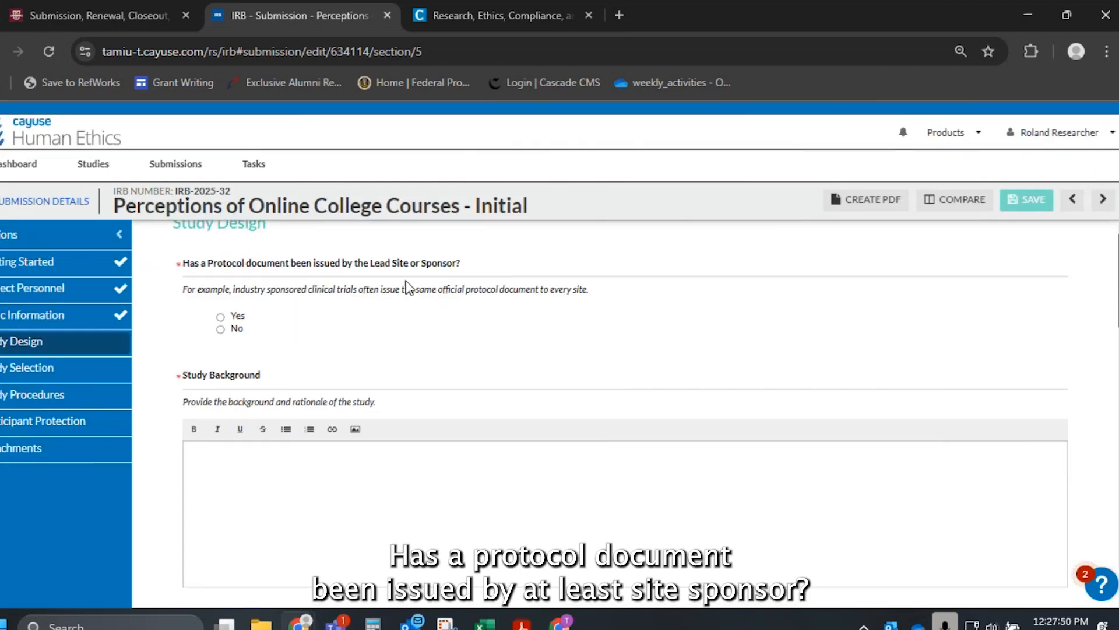
{"action": "left_click_drag", "start_coordinate": [177, 291], "coordinate": [600, 299]}
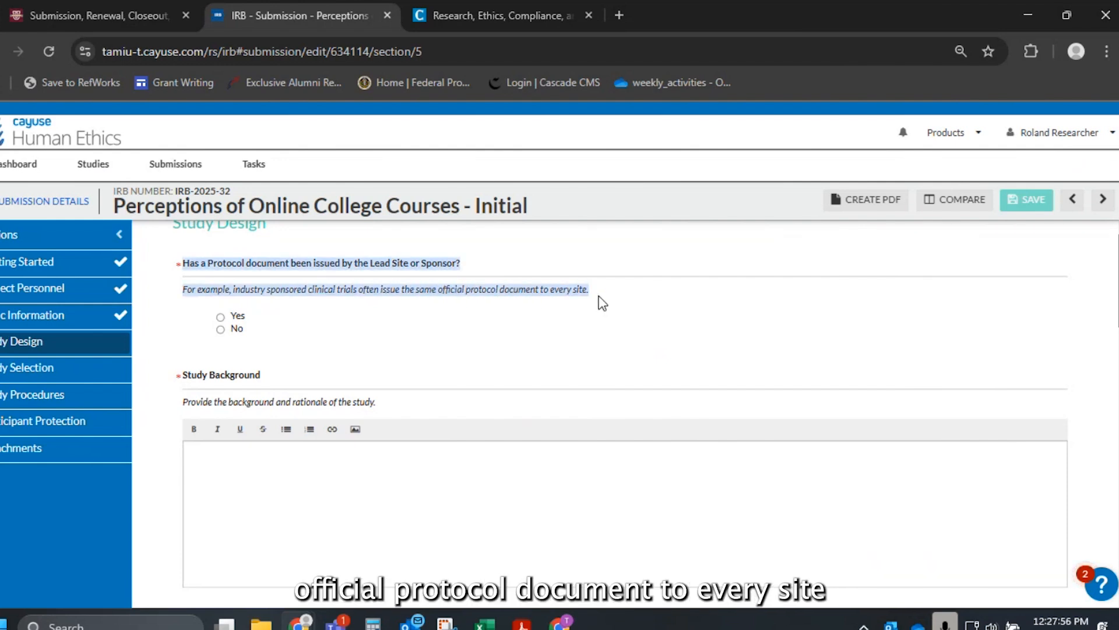
{"action": "left_click", "coordinate": [600, 299]}
{"action": "left_click", "coordinate": [236, 328]}
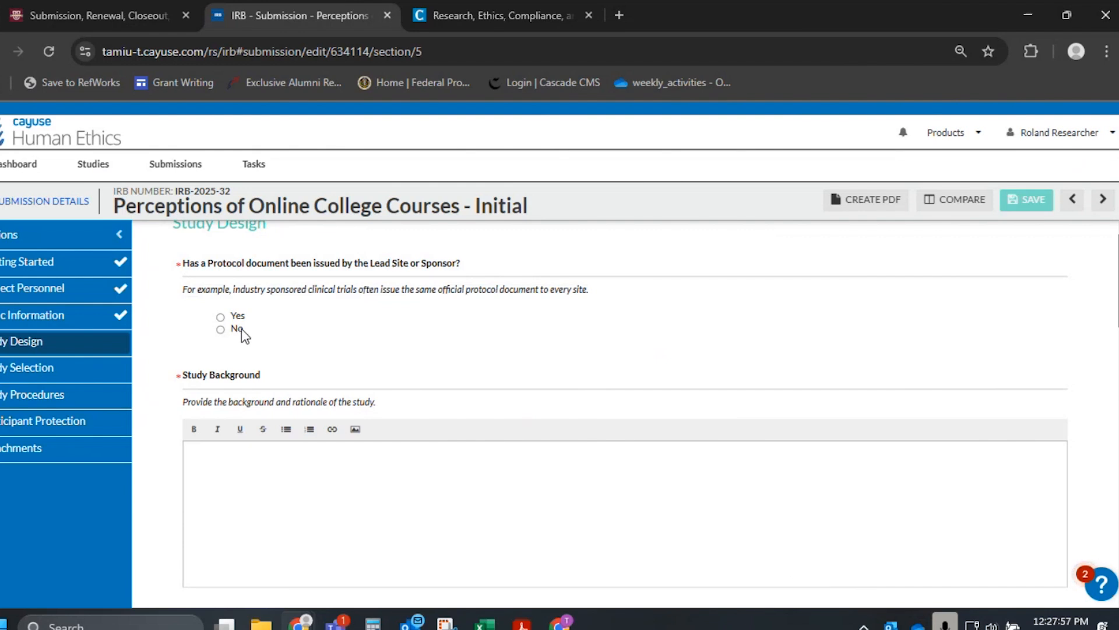
Enter "To investigate perceptions of online courses in college students." as the study background and "To gather perceptions" as the objectives
{"action": "scroll", "coordinate": [407, 427], "scroll_direction": "down", "scroll_amount": 2}
{"action": "left_click", "coordinate": [337, 385]}
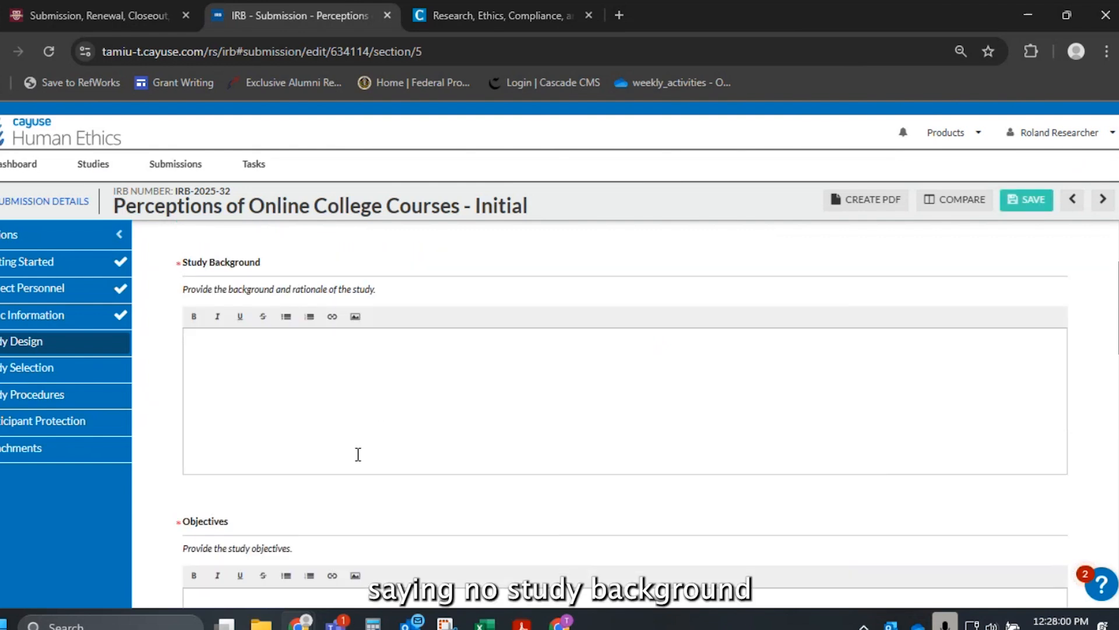
{"action": "type", "text": "To "}
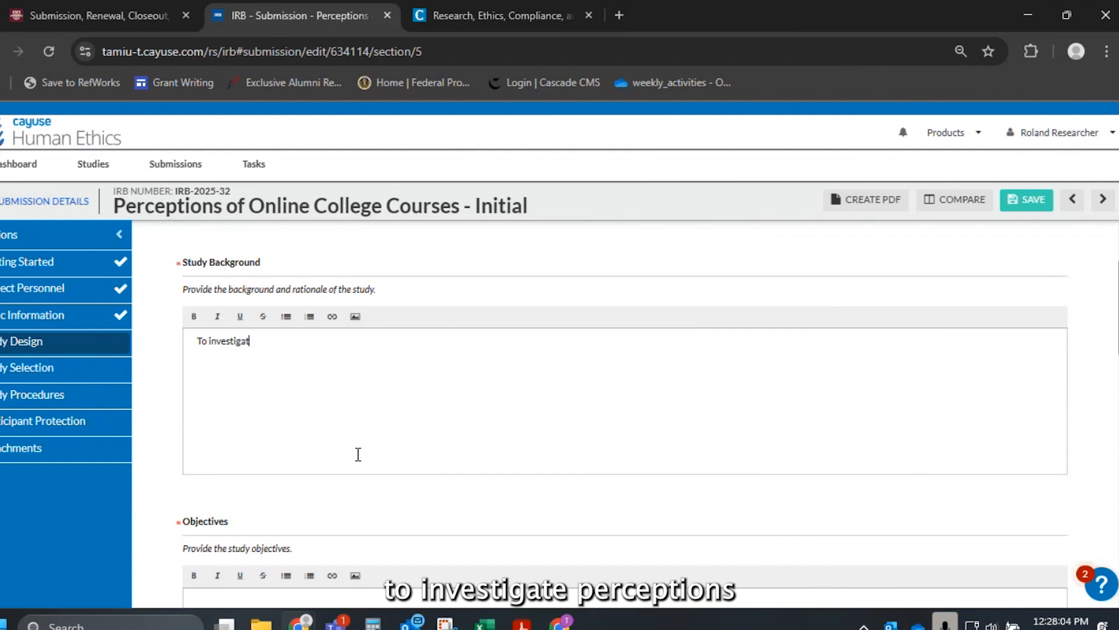
{"action": "type", "text": "investigate perceptions o"}
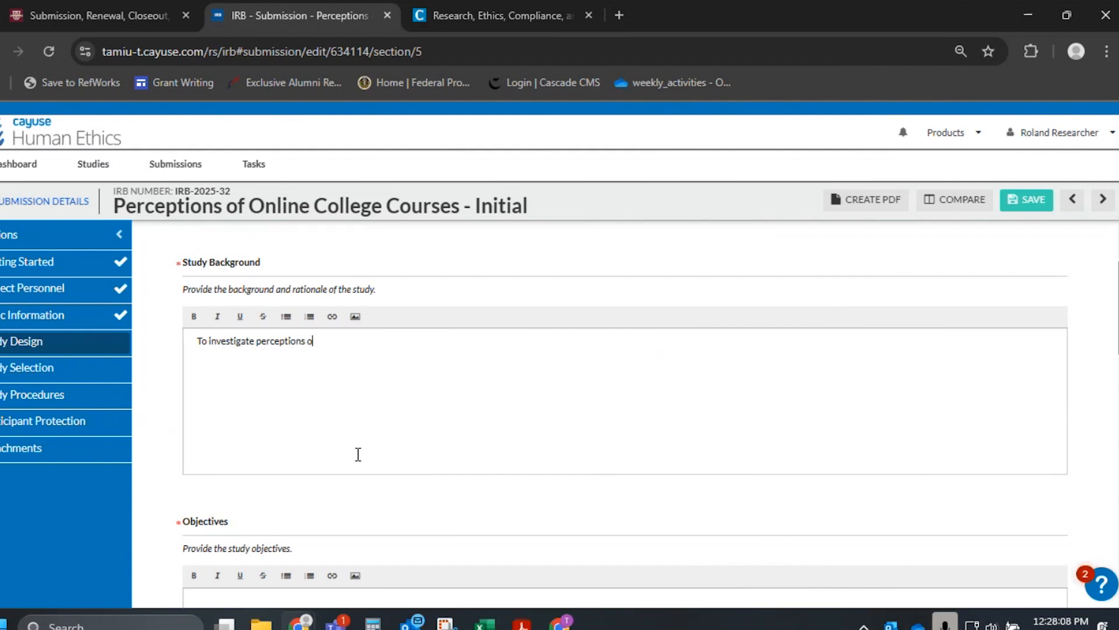
{"action": "type", "text": "f online course"}
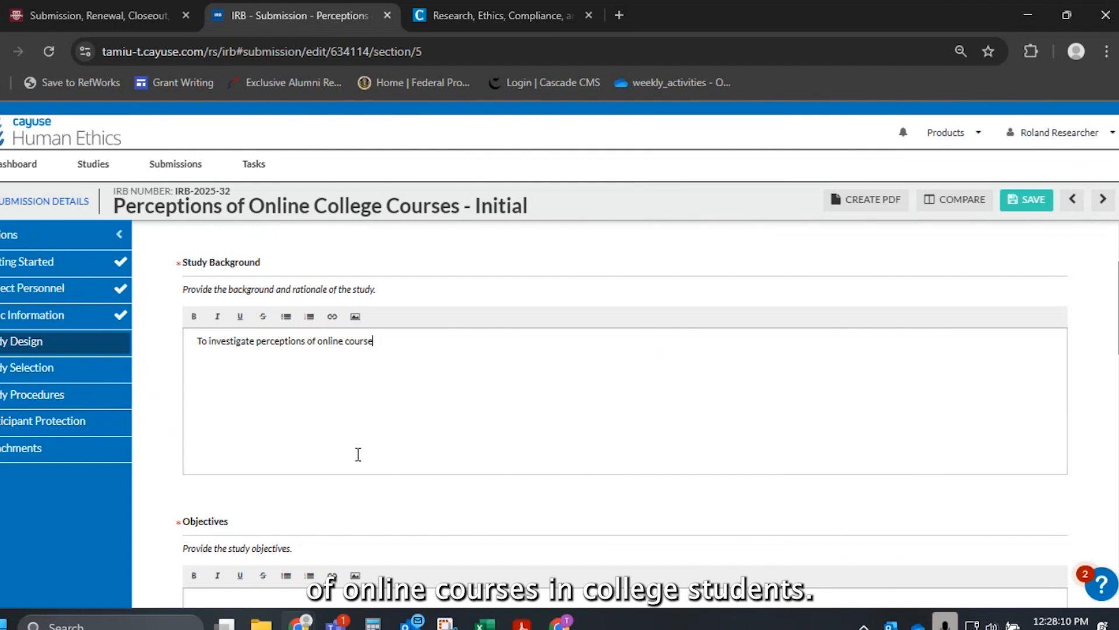
{"action": "type", "text": "s in college students."}
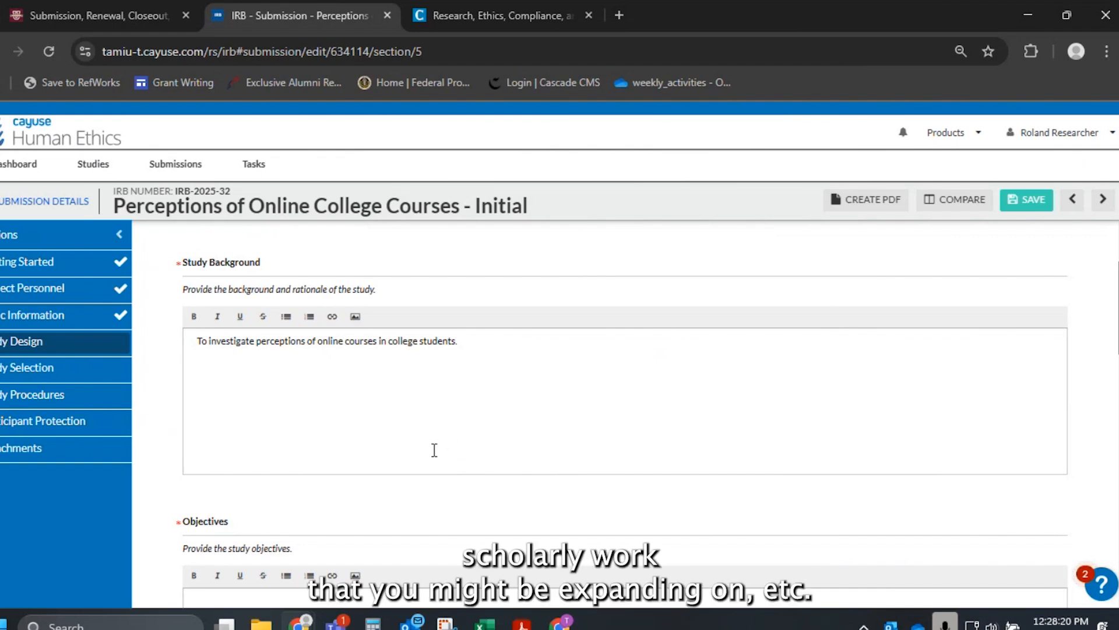
{"action": "scroll", "coordinate": [437, 445], "scroll_direction": "down", "scroll_amount": 4}
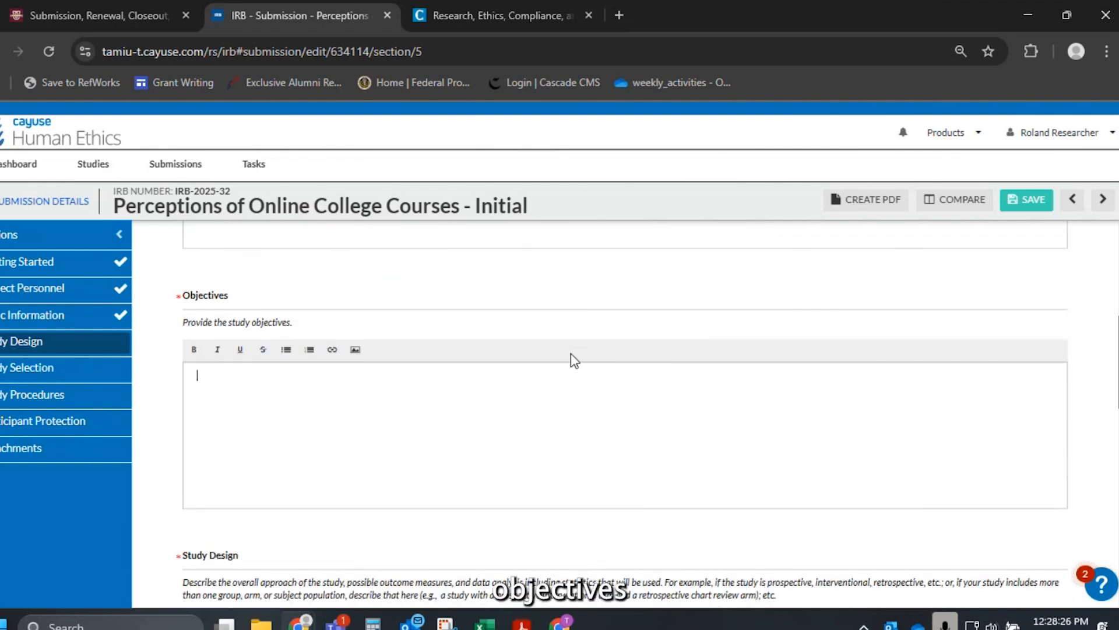
{"action": "type", "text": "her perceptions"}
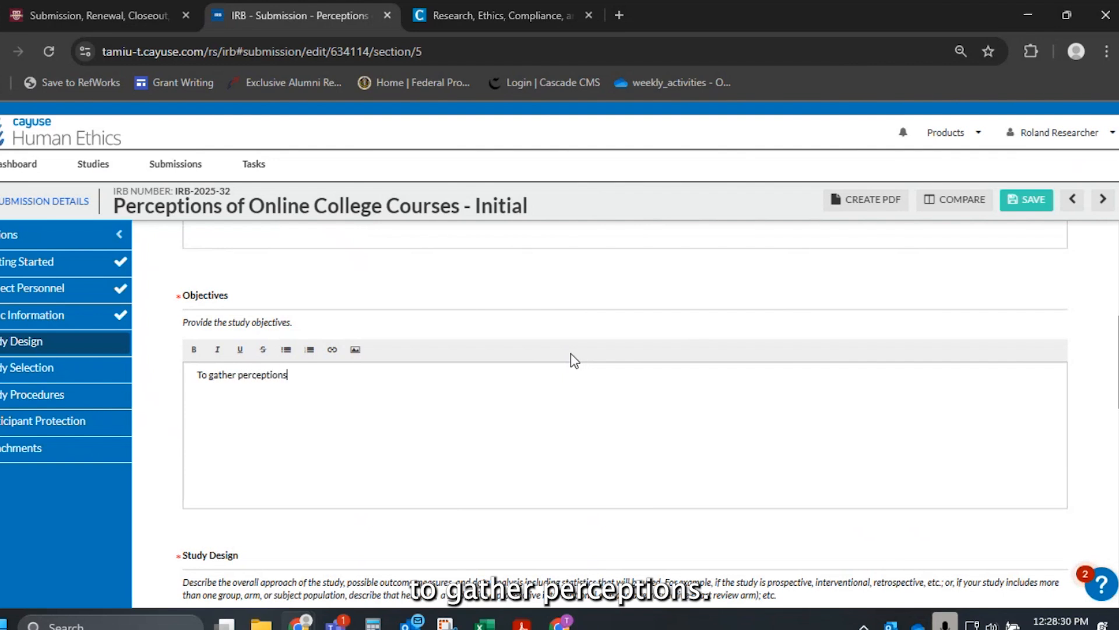
Describe the study design as "Will distribute online survey." and read through that question's instructions
{"action": "scroll", "coordinate": [652, 545], "scroll_direction": "down", "scroll_amount": 3}
{"action": "scroll", "coordinate": [565, 572], "scroll_direction": "down", "scroll_amount": 2}
{"action": "left_click", "coordinate": [615, 480]}
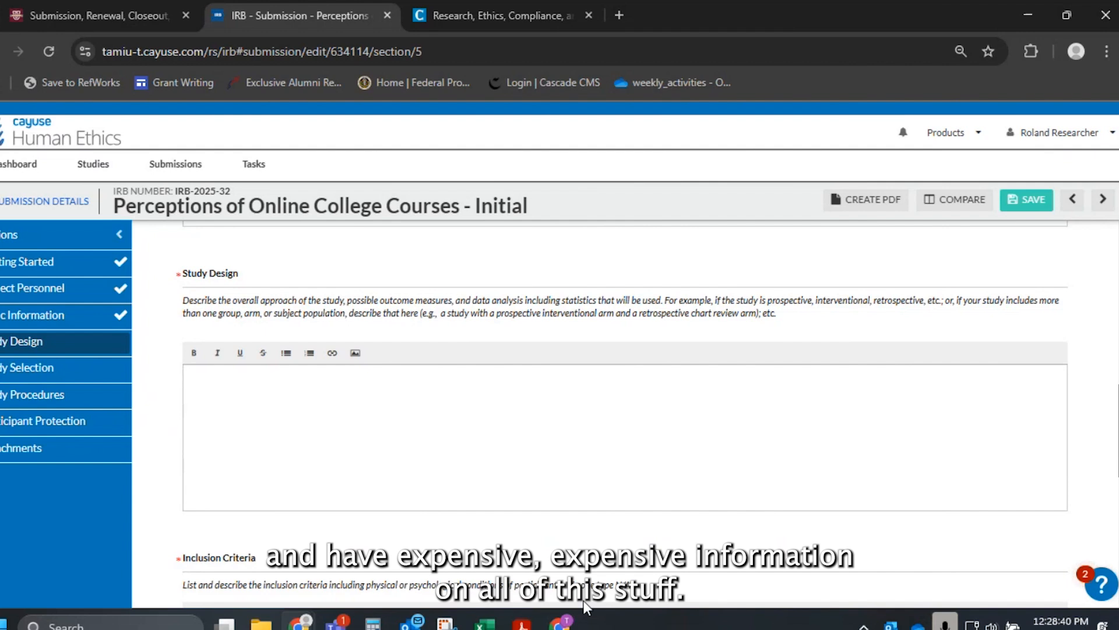
{"action": "scroll", "coordinate": [600, 487], "scroll_direction": "down", "scroll_amount": 2}
{"action": "scroll", "coordinate": [612, 497], "scroll_direction": "up", "scroll_amount": 2}
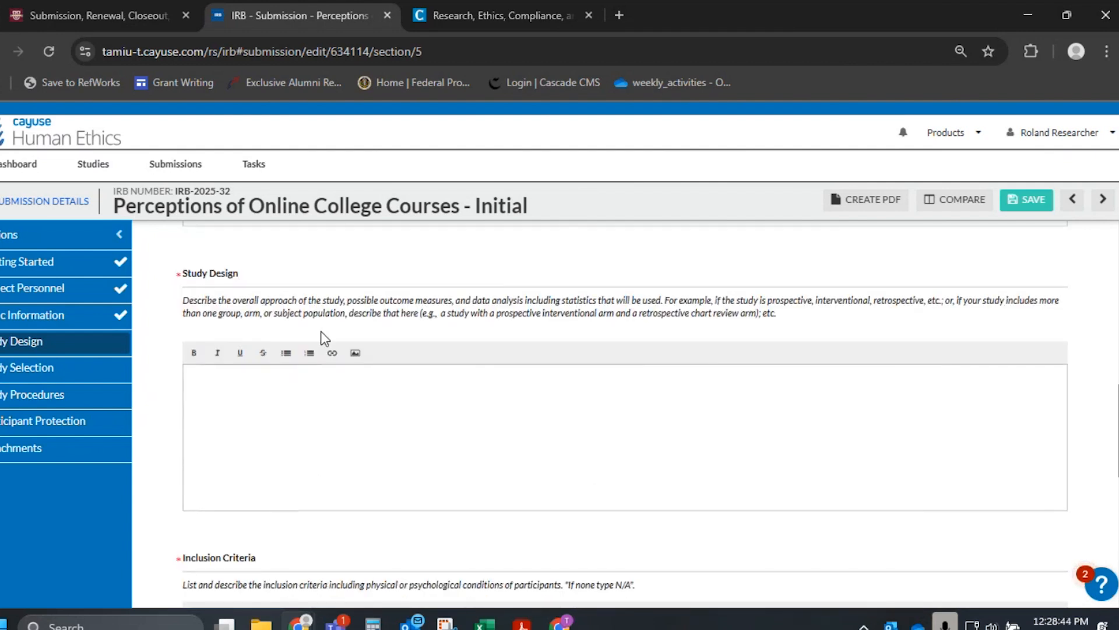
{"action": "scroll", "coordinate": [639, 482], "scroll_direction": "down", "scroll_amount": 1}
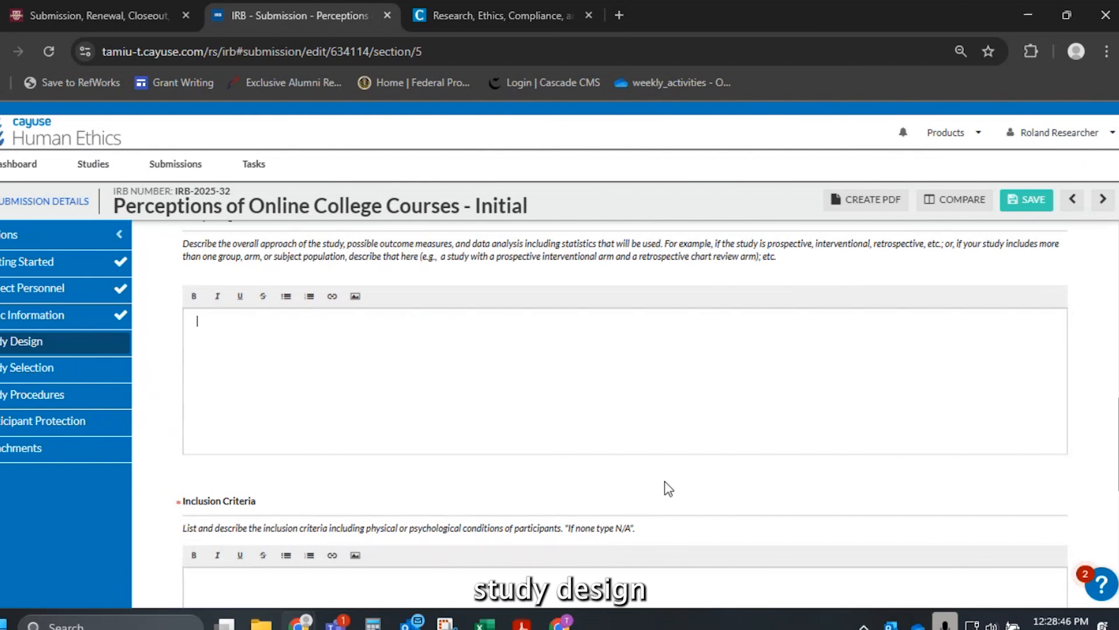
{"action": "type", "text": "ll dis"}
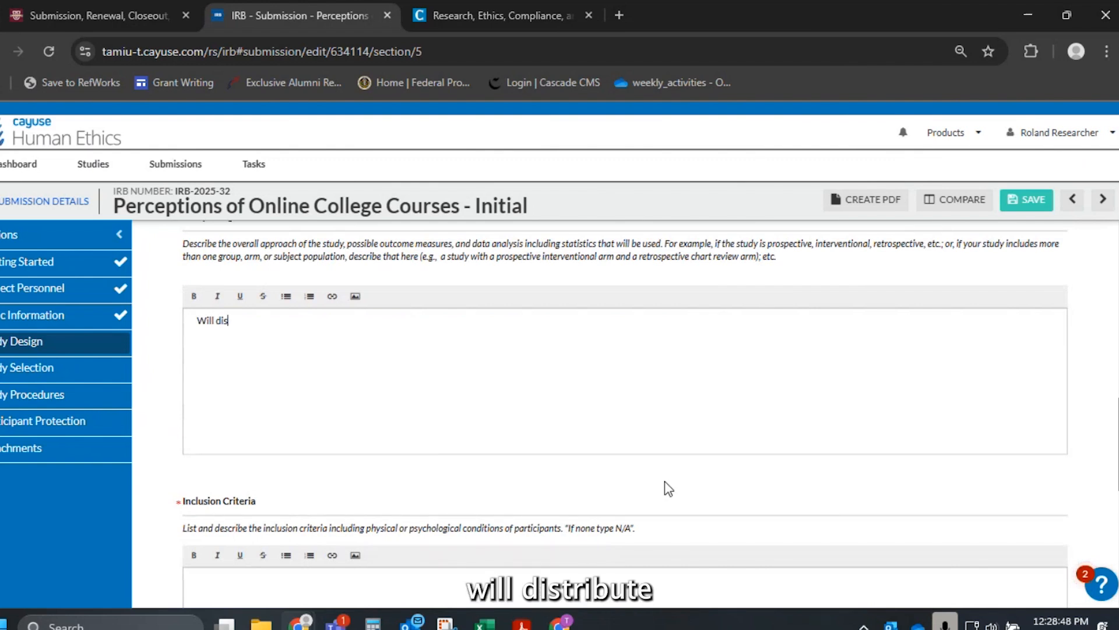
{"action": "type", "text": "tribute onl"}
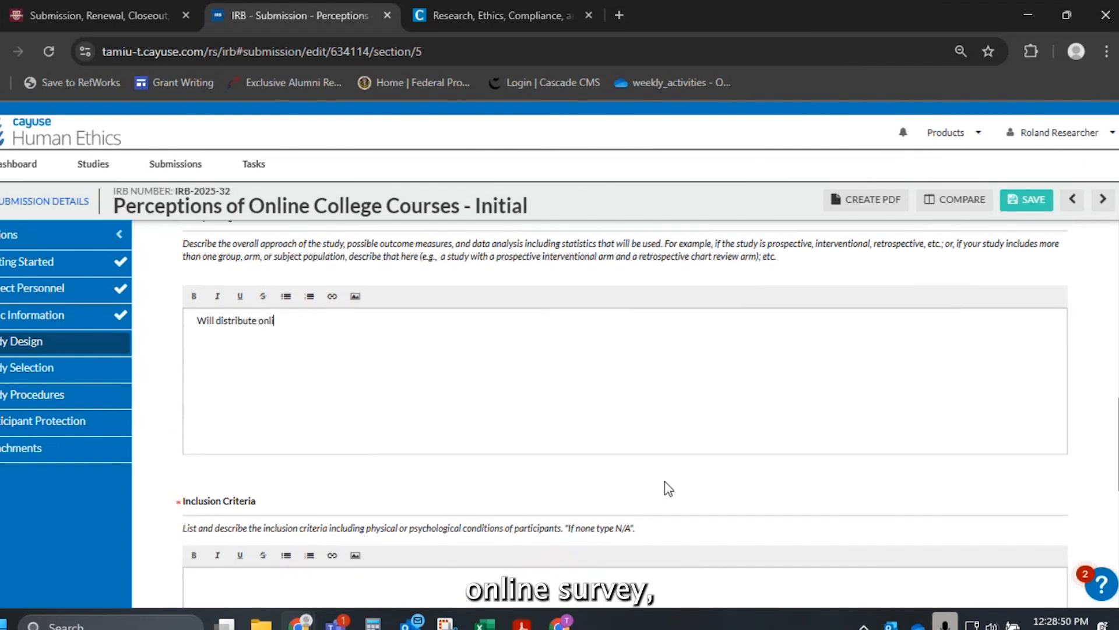
{"action": "type", "text": "ine survey."}
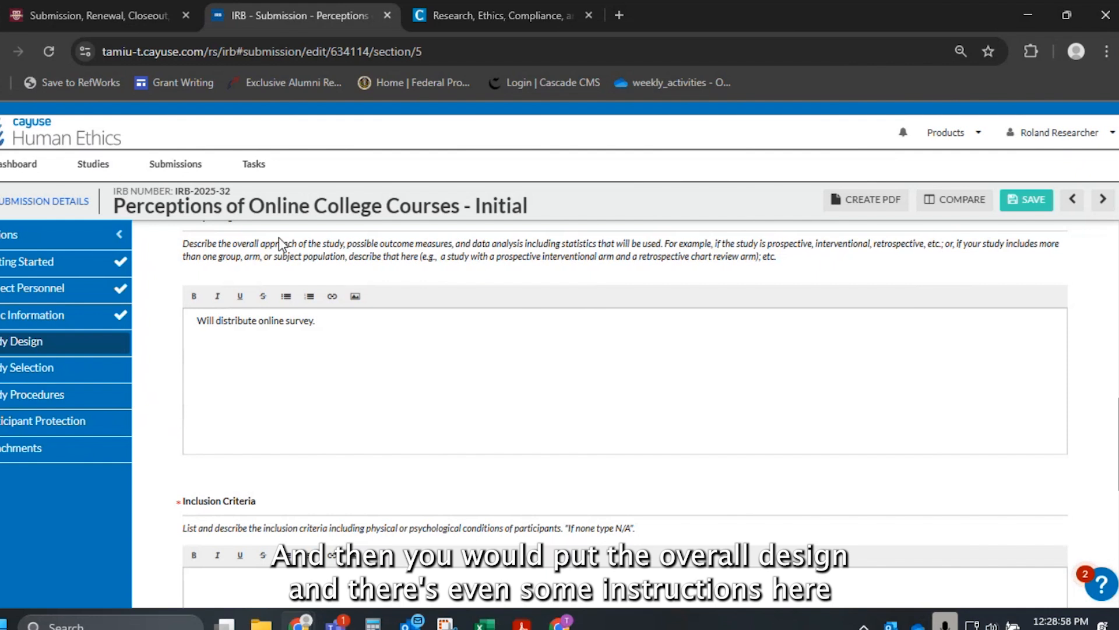
{"action": "left_click_drag", "start_coordinate": [284, 243], "coordinate": [433, 232]}
{"action": "left_click", "coordinate": [830, 257]}
Enter "All students enrolled in classes in the academic year 2025-2026." as the inclusion criteria
{"action": "scroll", "coordinate": [433, 232], "scroll_direction": "up", "scroll_amount": 3}
{"action": "scroll", "coordinate": [367, 466], "scroll_direction": "down", "scroll_amount": 3}
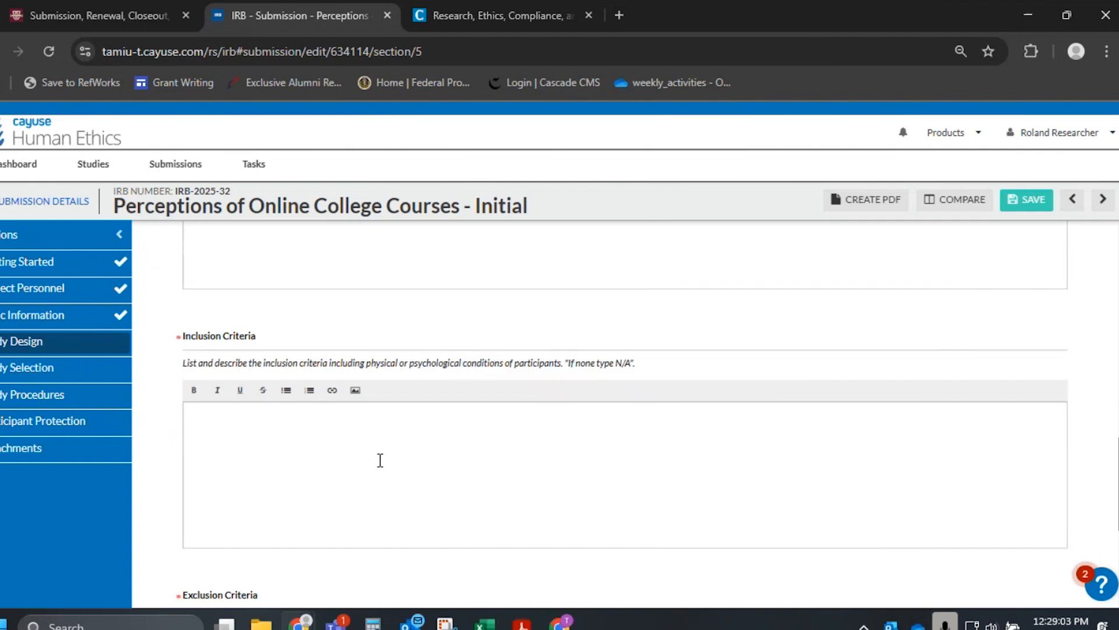
{"action": "scroll", "coordinate": [532, 427], "scroll_direction": "down", "scroll_amount": 2}
{"action": "left_click", "coordinate": [537, 371]}
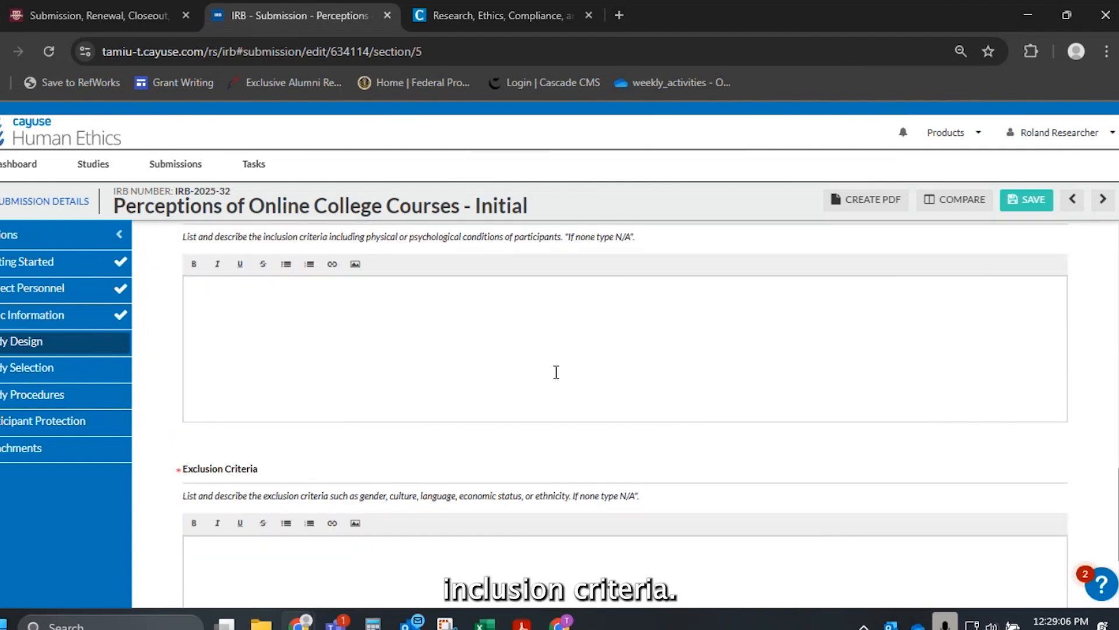
{"action": "type", "text": "All students"}
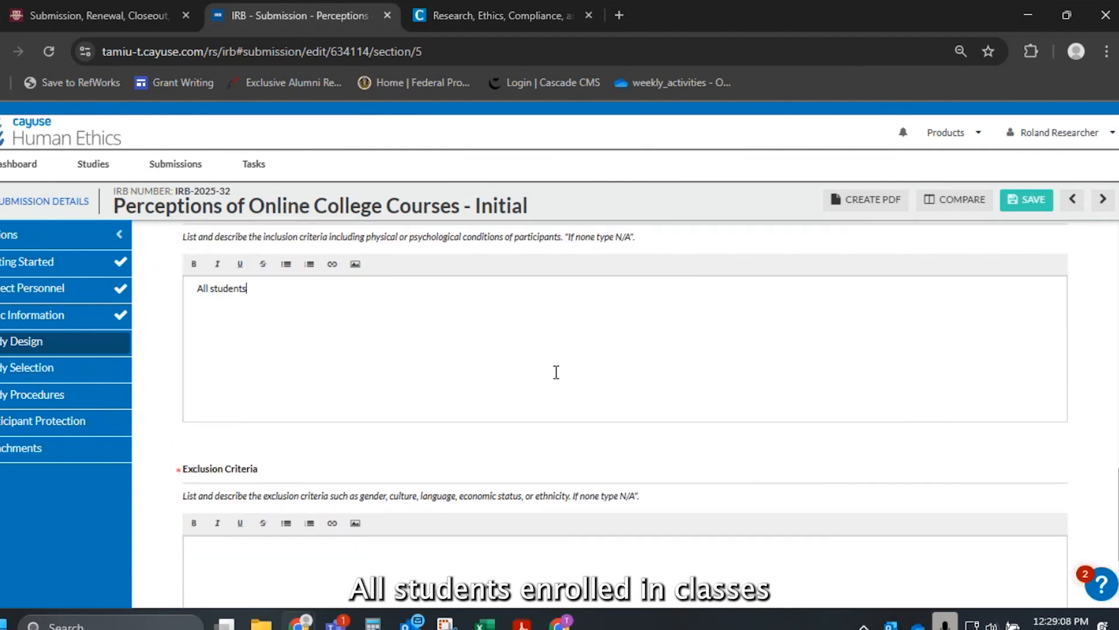
{"action": "type", "text": " enrolled in classes in"}
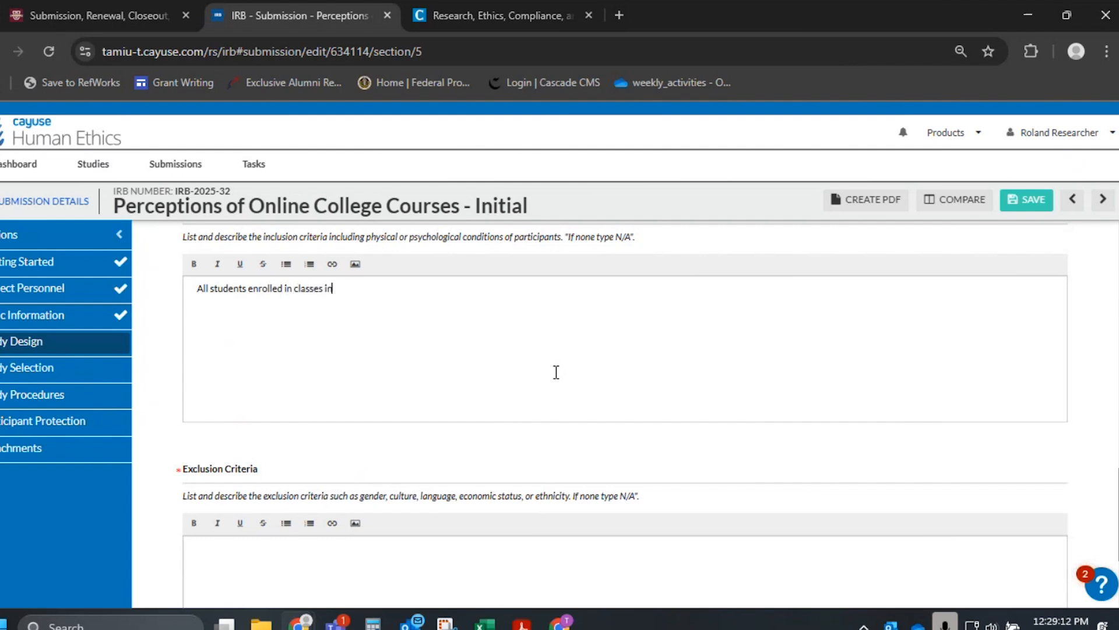
{"action": "type", "text": " the academic year 2025-2026"}
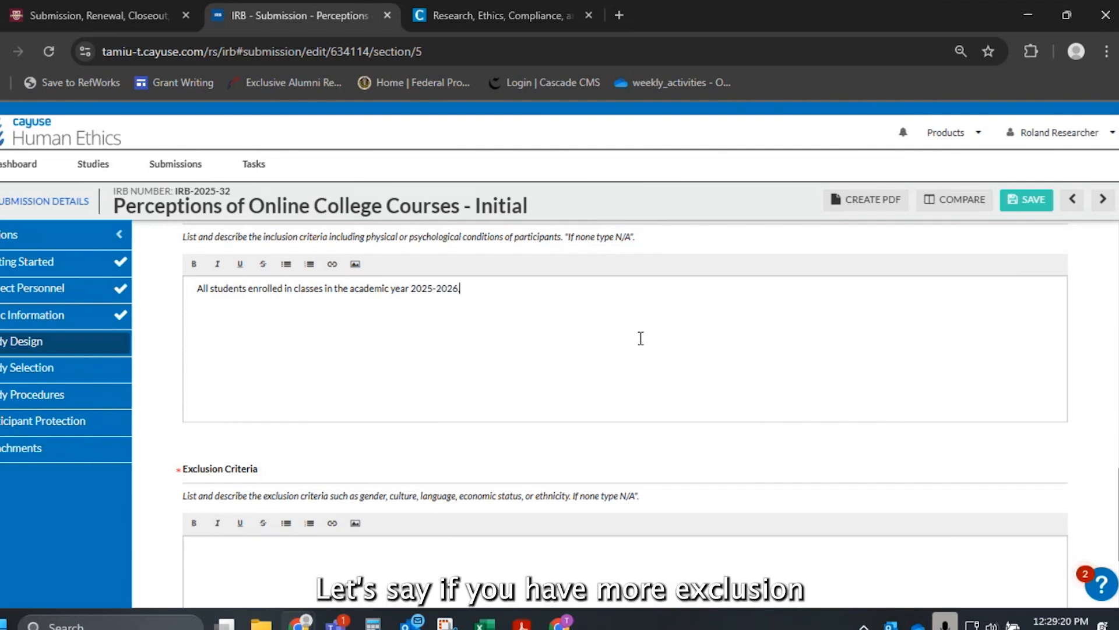
Enter "None." as the exclusion criteria and check that the Study Design section is complete
{"action": "scroll", "coordinate": [615, 359], "scroll_direction": "down", "scroll_amount": 3}
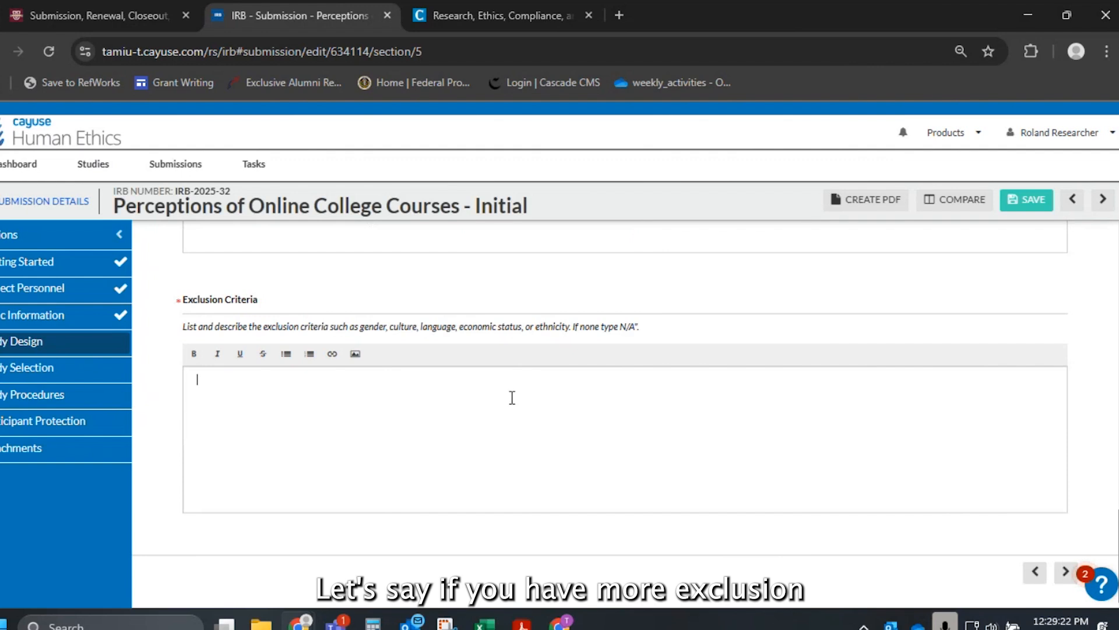
{"action": "left_click", "coordinate": [511, 397]}
{"action": "type", "text": "None."}
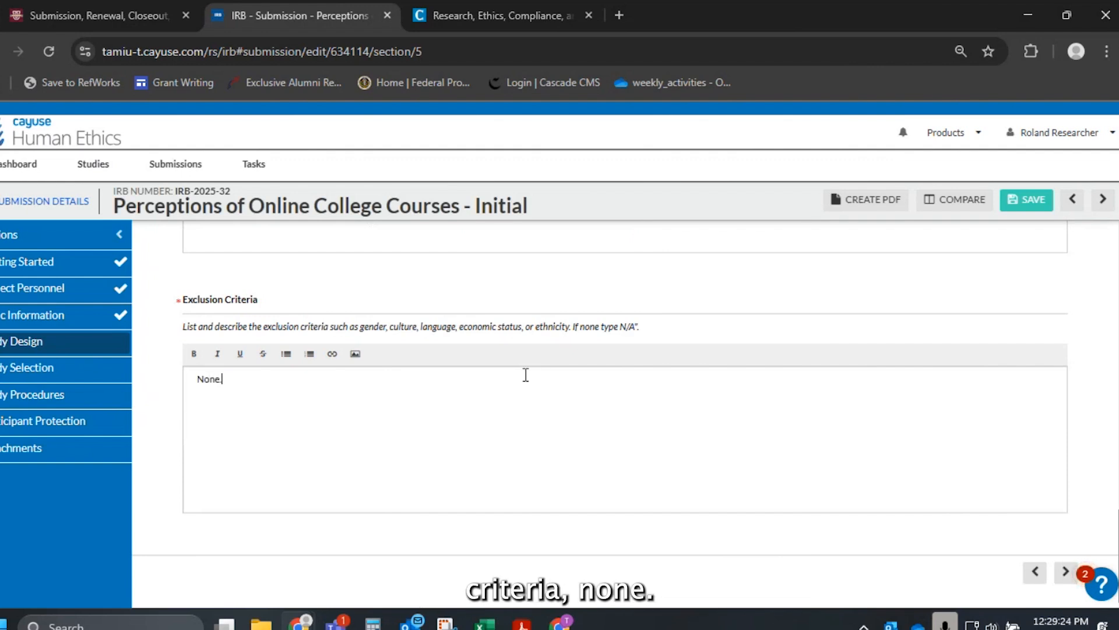
{"action": "scroll", "coordinate": [544, 366], "scroll_direction": "down", "scroll_amount": 1}
{"action": "type", "text": "."}
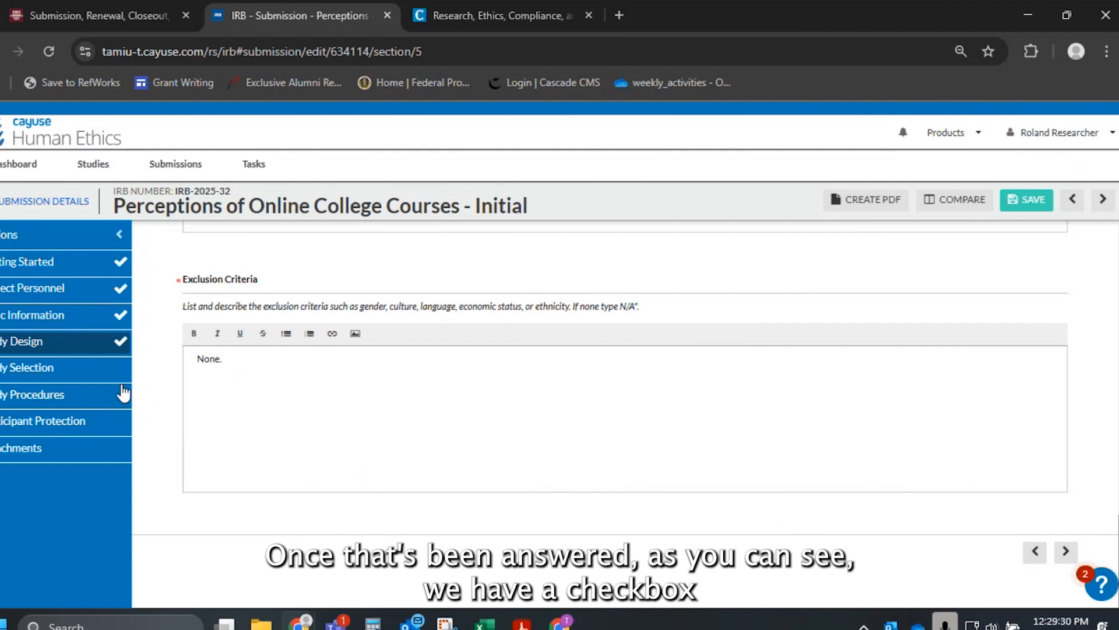
{"action": "scroll", "coordinate": [283, 380], "scroll_direction": "up", "scroll_amount": 5}
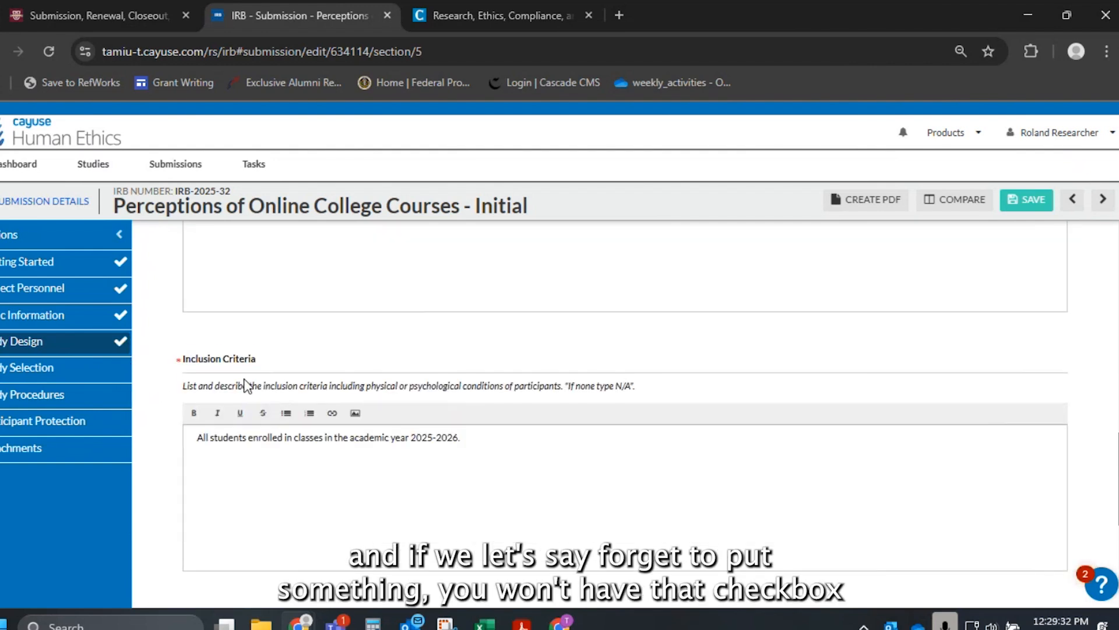
{"action": "scroll", "coordinate": [234, 391], "scroll_direction": "down", "scroll_amount": 5}
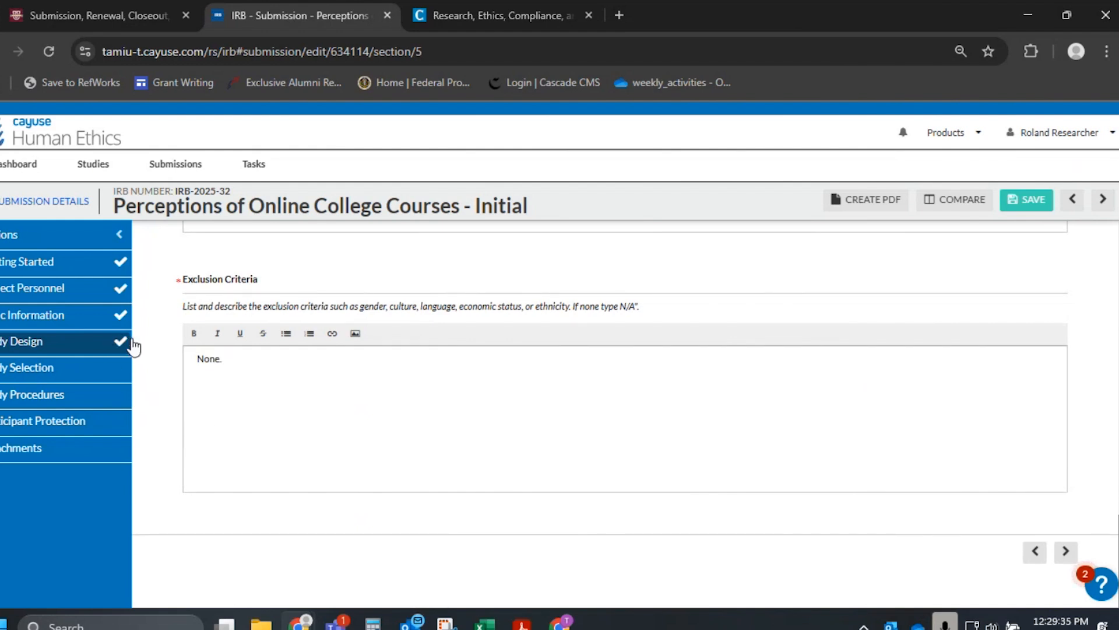
Go on to the Study Selection section, enter 8000 participants in this institution, and fill in the total study participants
{"action": "left_click", "coordinate": [1066, 553]}
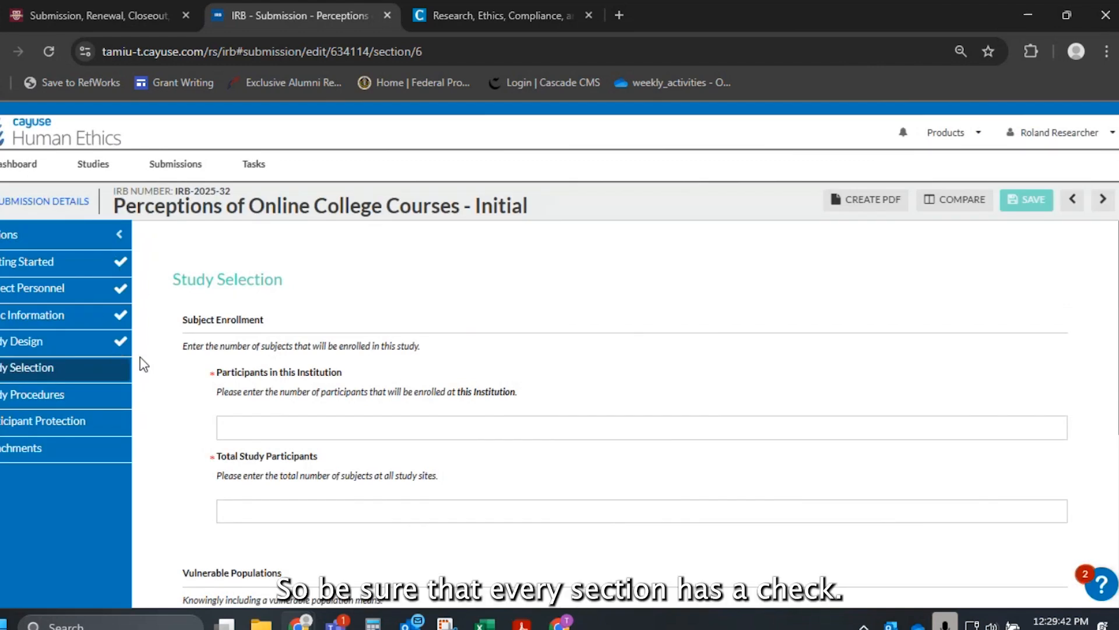
{"action": "scroll", "coordinate": [452, 460], "scroll_direction": "down", "scroll_amount": 2}
{"action": "left_click", "coordinate": [385, 312]}
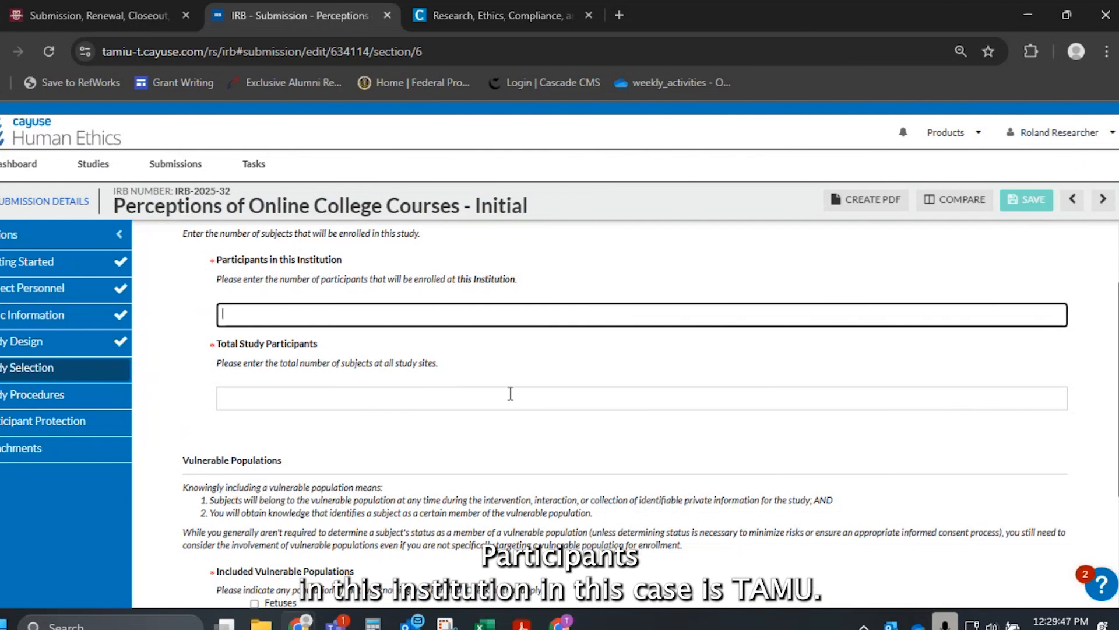
{"action": "scroll", "coordinate": [507, 392], "scroll_direction": "up", "scroll_amount": 1}
{"action": "type", "text": "8"}
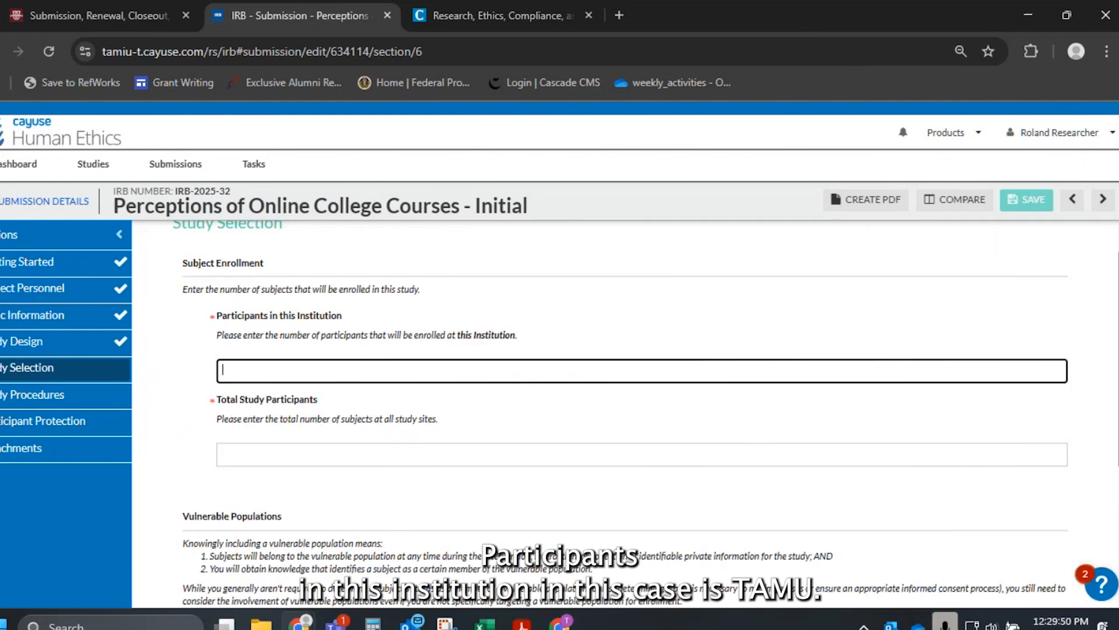
{"action": "type", "text": "000"}
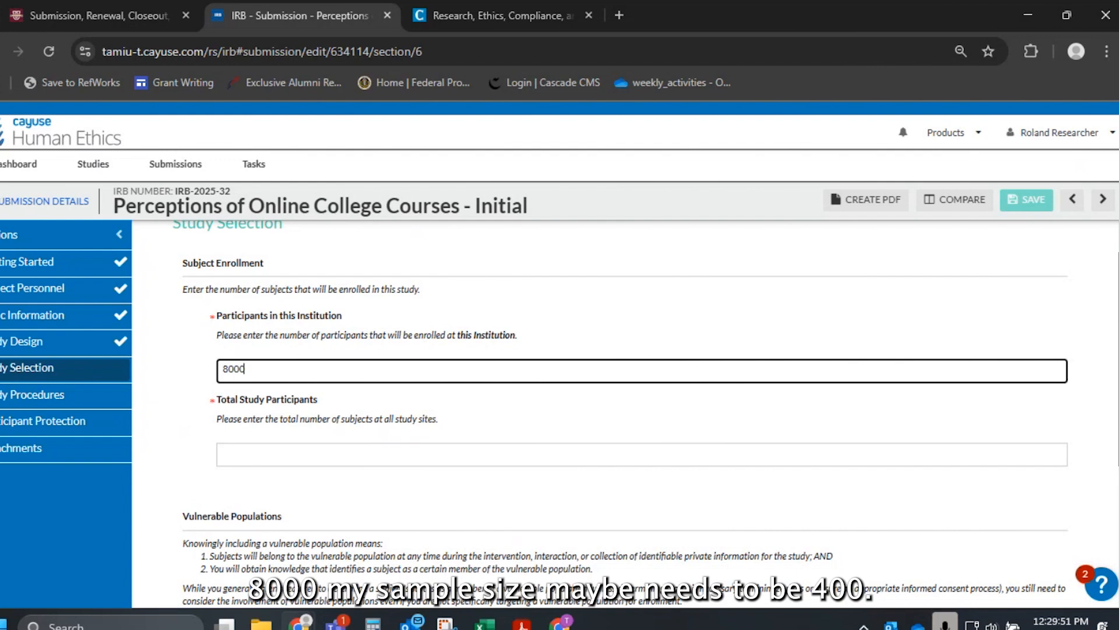
{"action": "left_click", "coordinate": [683, 455]}
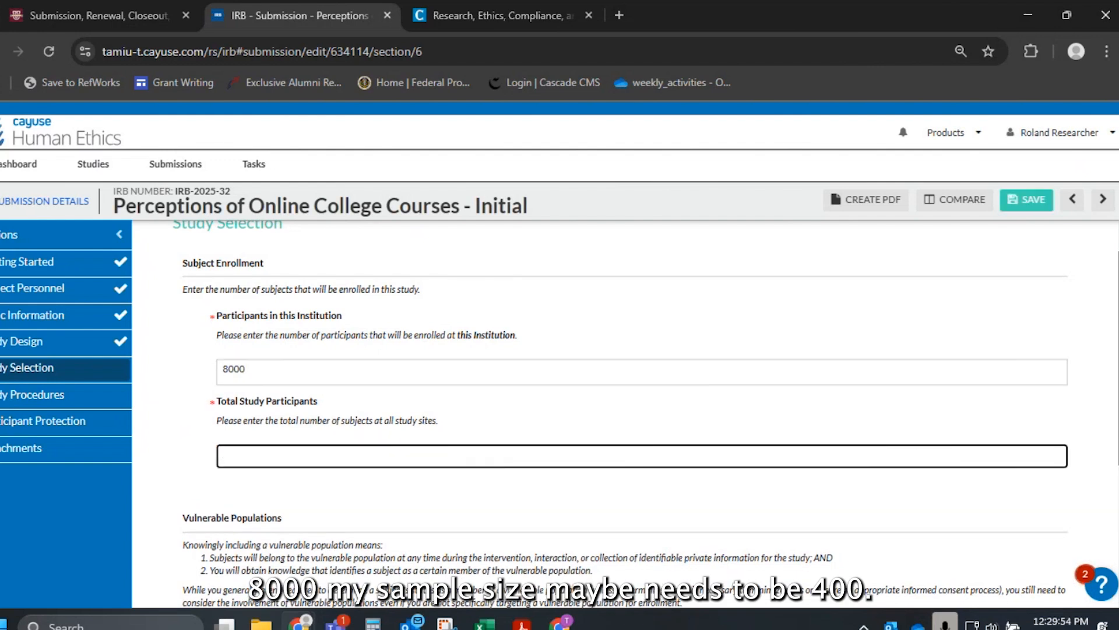
Select None of the Above for the included vulnerable populations and go on to the Study Procedures section
{"action": "scroll", "coordinate": [408, 321], "scroll_direction": "down", "scroll_amount": 4}
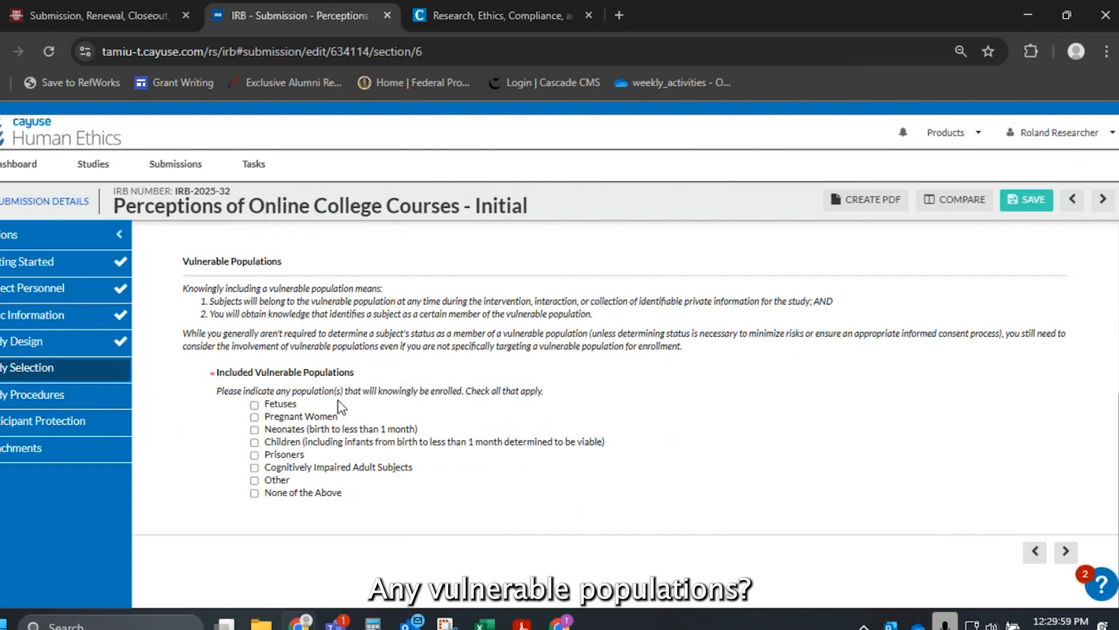
{"action": "left_click", "coordinate": [323, 492]}
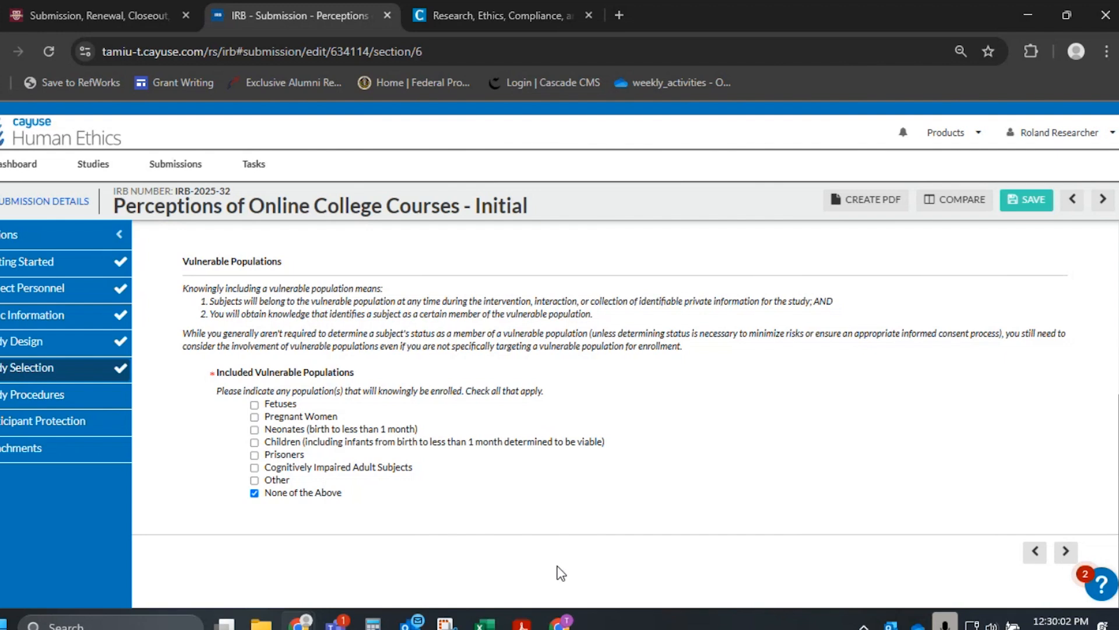
{"action": "left_click", "coordinate": [1066, 551]}
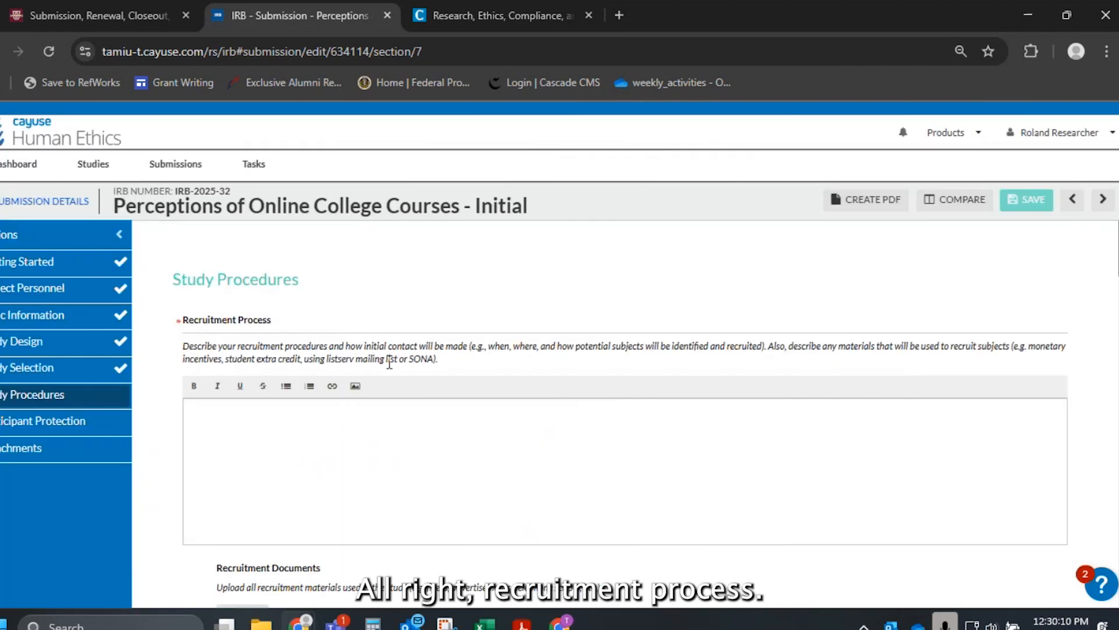
Enter "Recruitment will be done via email." as the recruitment process description
{"action": "left_click", "coordinate": [462, 450]}
{"action": "scroll", "coordinate": [461, 452], "scroll_direction": "down", "scroll_amount": 1}
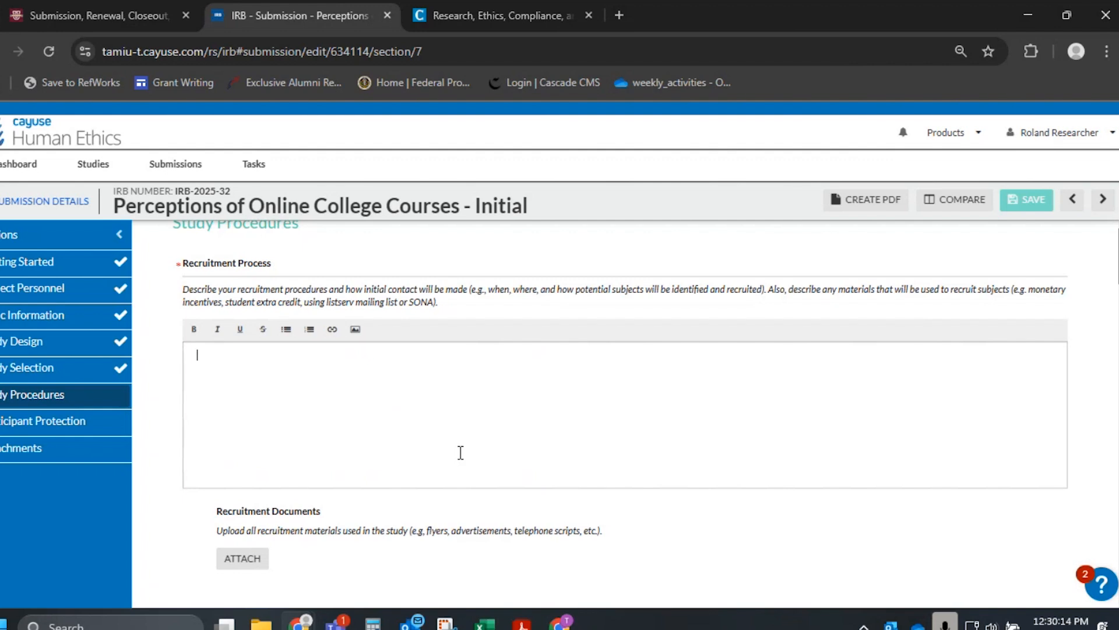
{"action": "type", "text": "Recruitment wi"}
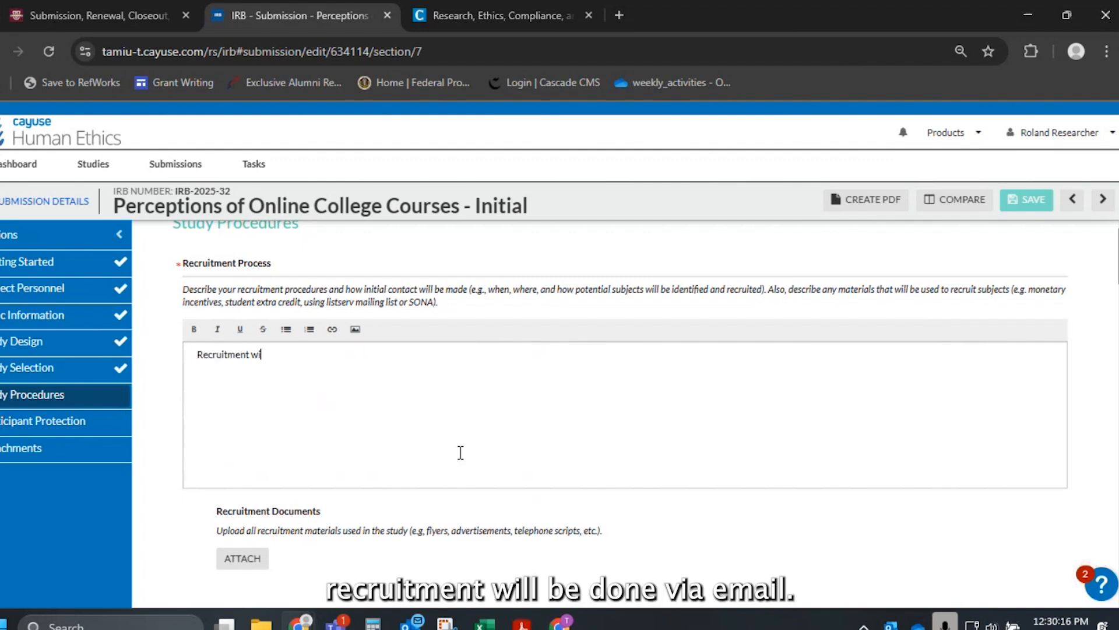
{"action": "type", "text": "ll be done via email."}
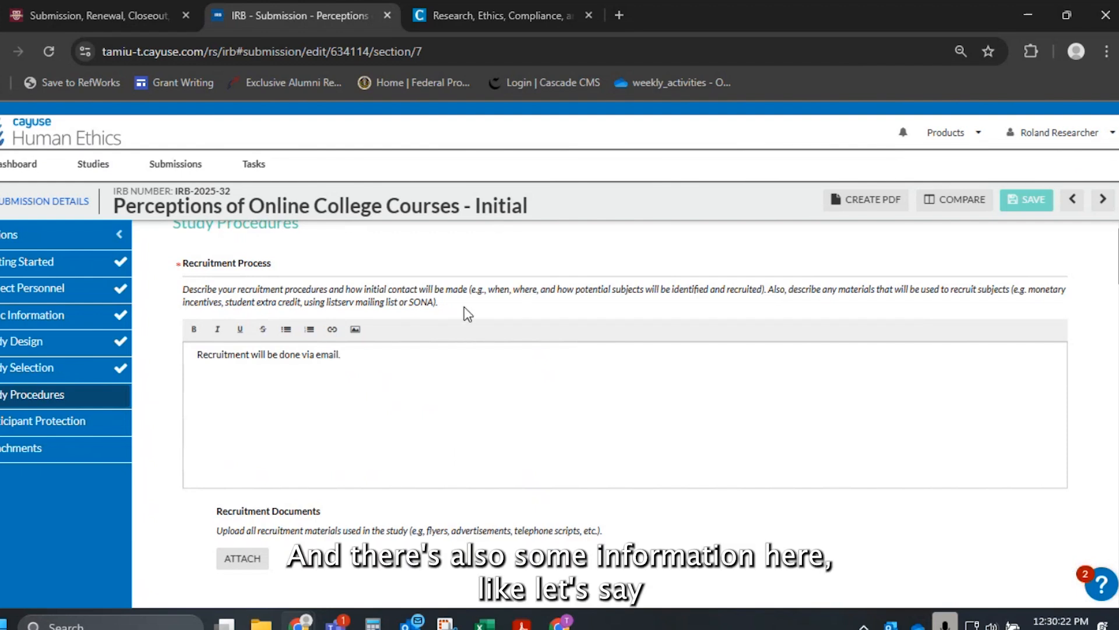
Examine the recruitment guidance on SONA, extra credit and monetary incentives, and the kinds of recruitment documents to upload
{"action": "left_click_drag", "start_coordinate": [464, 307], "coordinate": [437, 305]}
{"action": "left_click", "coordinate": [434, 319]}
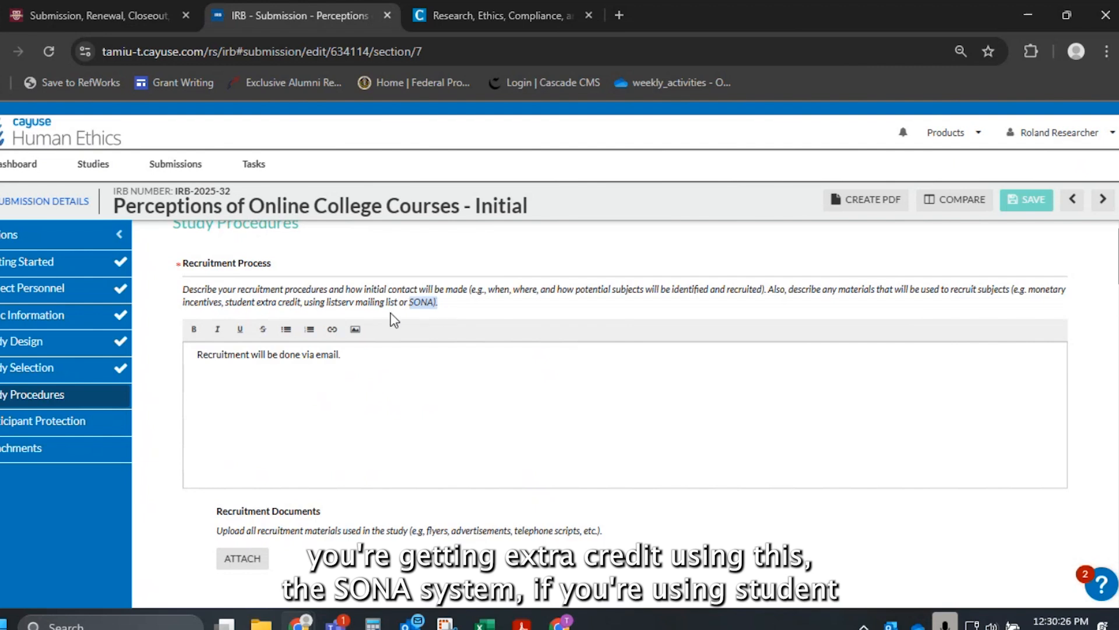
{"action": "left_click_drag", "start_coordinate": [223, 302], "coordinate": [322, 302]}
{"action": "left_click", "coordinate": [730, 344]}
{"action": "left_click_drag", "start_coordinate": [1027, 290], "coordinate": [1061, 315]}
{"action": "left_click", "coordinate": [791, 292]}
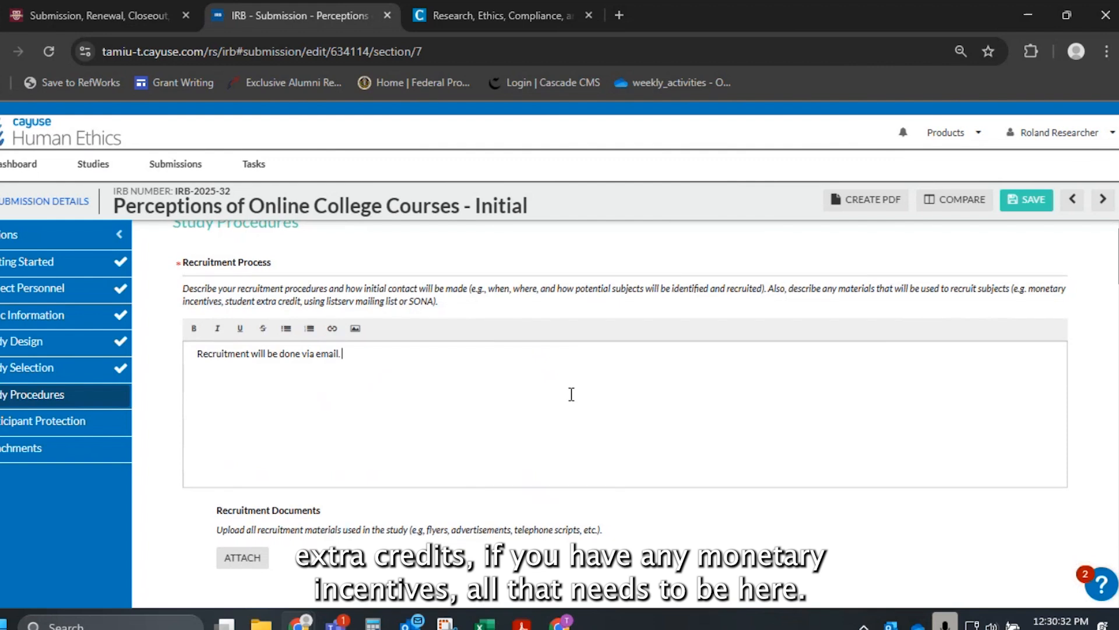
{"action": "scroll", "coordinate": [565, 394], "scroll_direction": "down", "scroll_amount": 3}
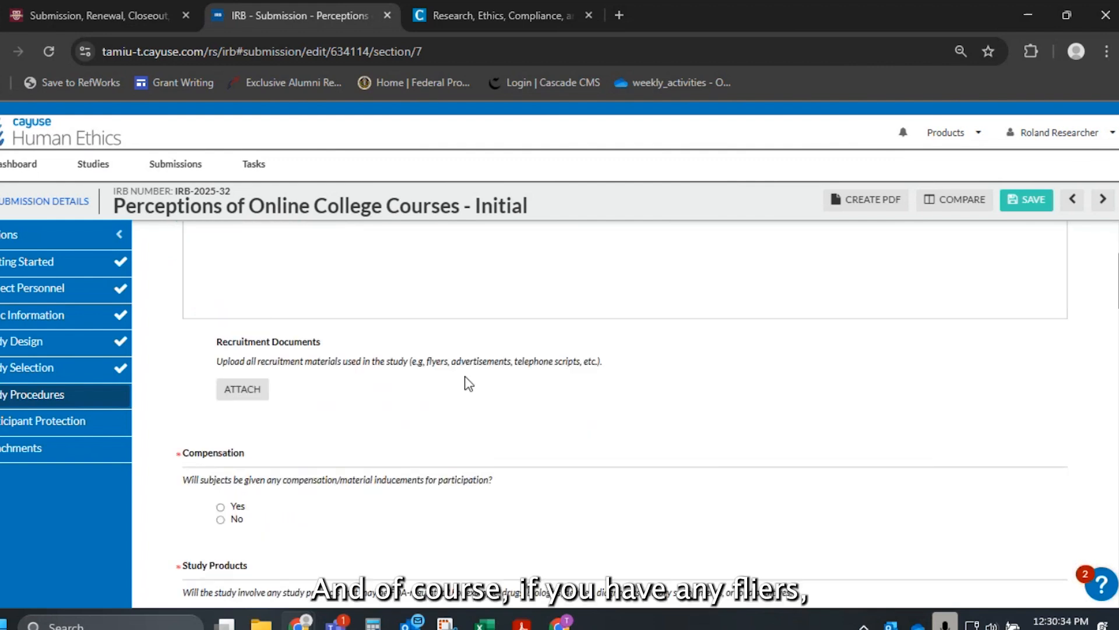
{"action": "left_click_drag", "start_coordinate": [425, 363], "coordinate": [589, 361]}
{"action": "left_click", "coordinate": [621, 371]}
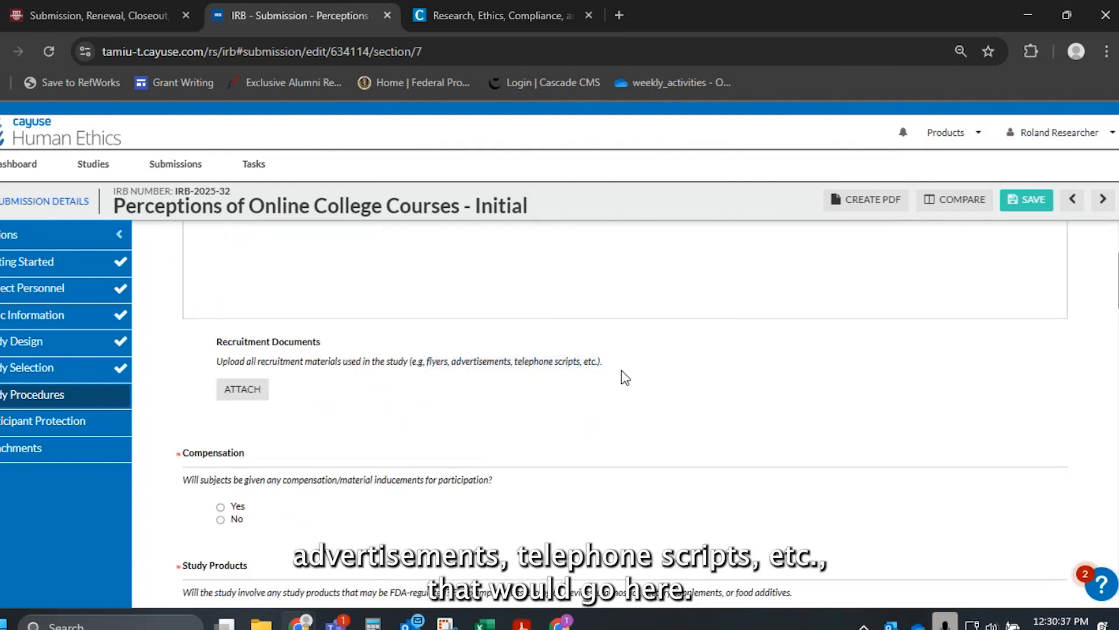
Attach College_Online_Courses_Recruitment_Email.docx from the CAYUSE Demo folder in Downloads to the recruitment documents
{"action": "left_click", "coordinate": [249, 394]}
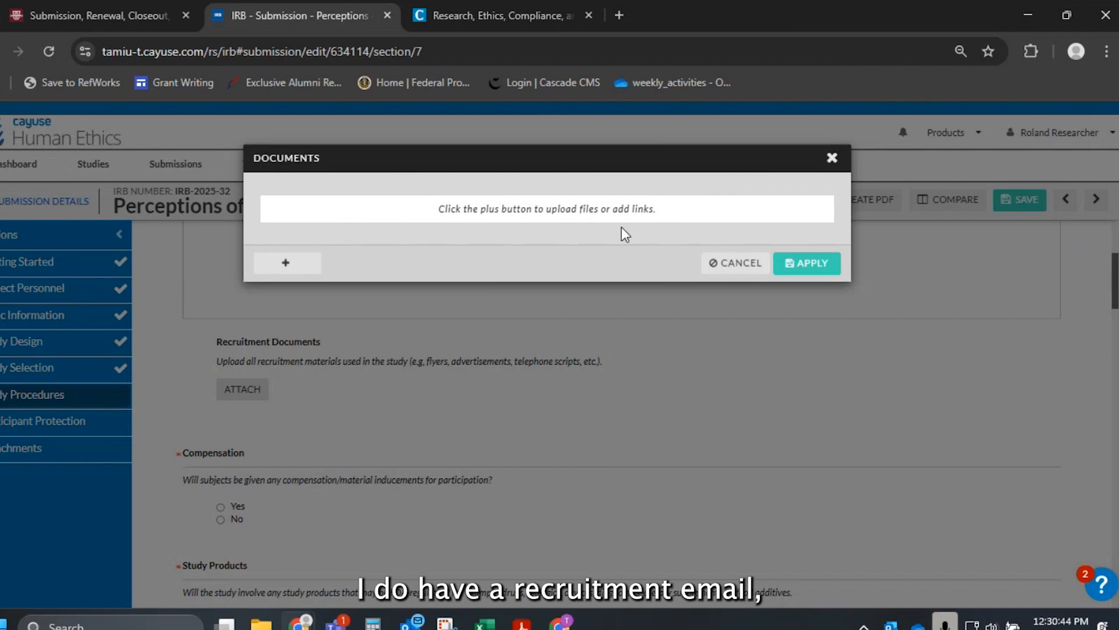
{"action": "left_click", "coordinate": [311, 262]}
{"action": "left_click", "coordinate": [283, 313]}
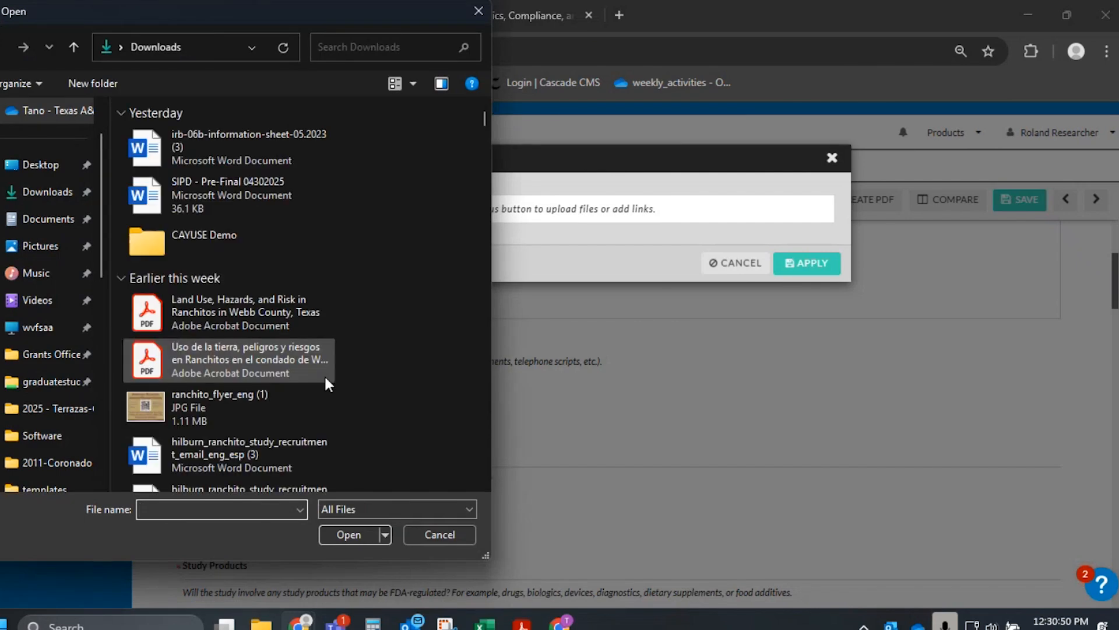
{"action": "left_click", "coordinate": [213, 246]}
{"action": "double_click", "coordinate": [214, 246]}
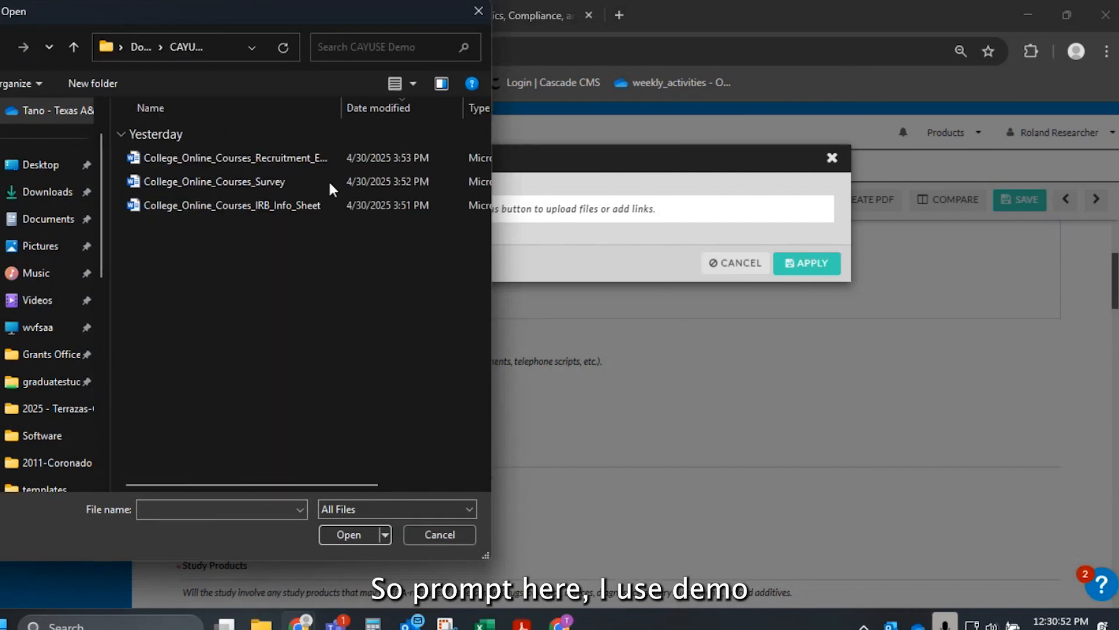
{"action": "left_click", "coordinate": [299, 153]}
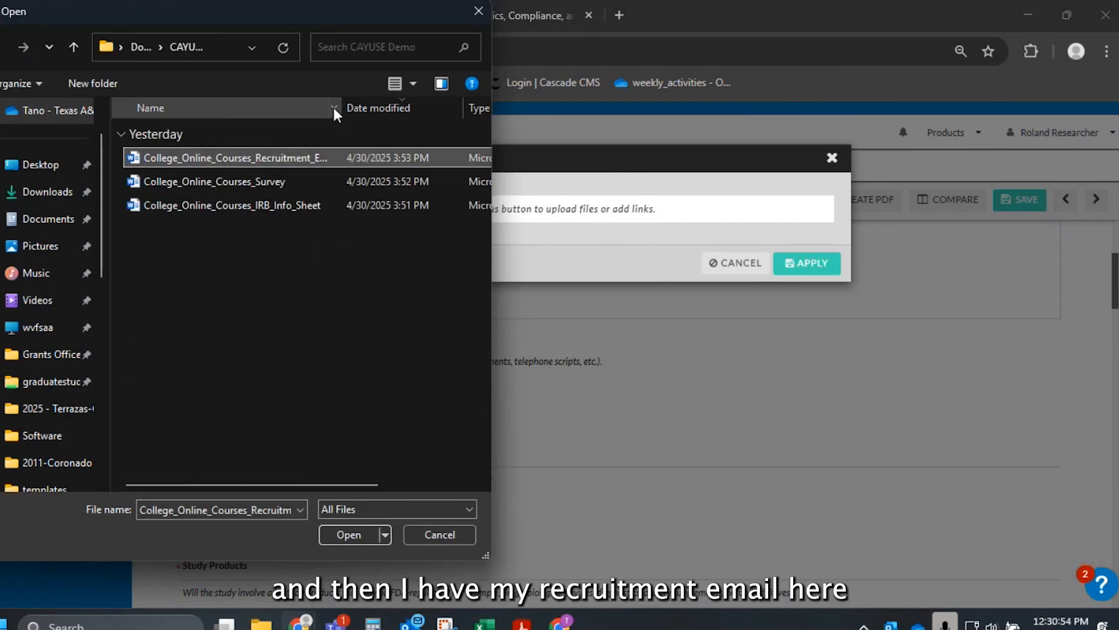
{"action": "left_click_drag", "start_coordinate": [348, 103], "coordinate": [418, 105]}
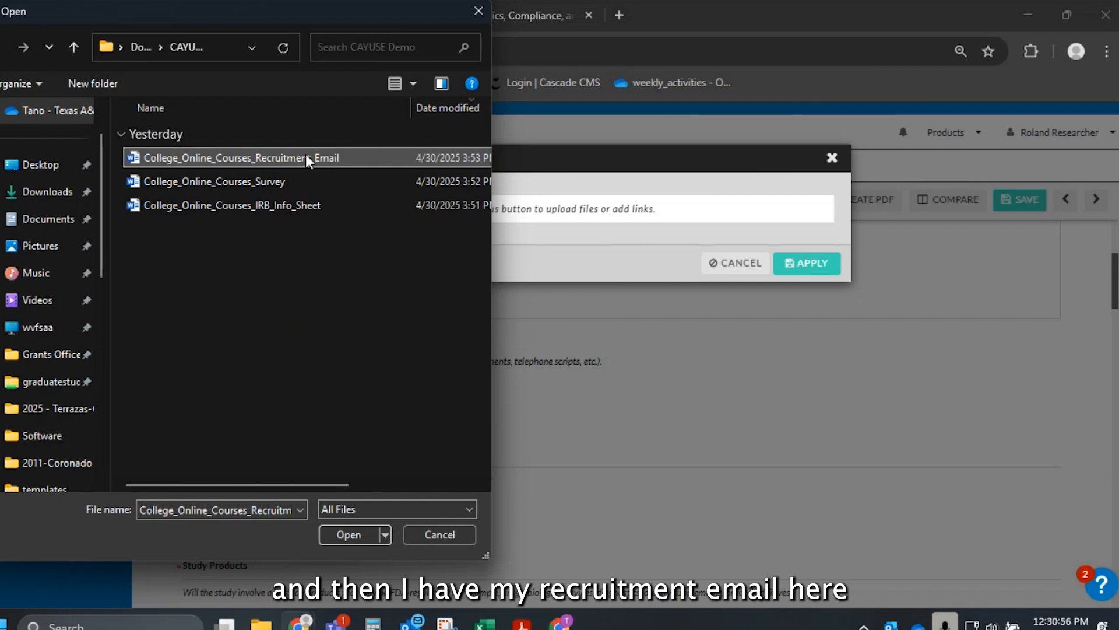
{"action": "left_click", "coordinate": [349, 535]}
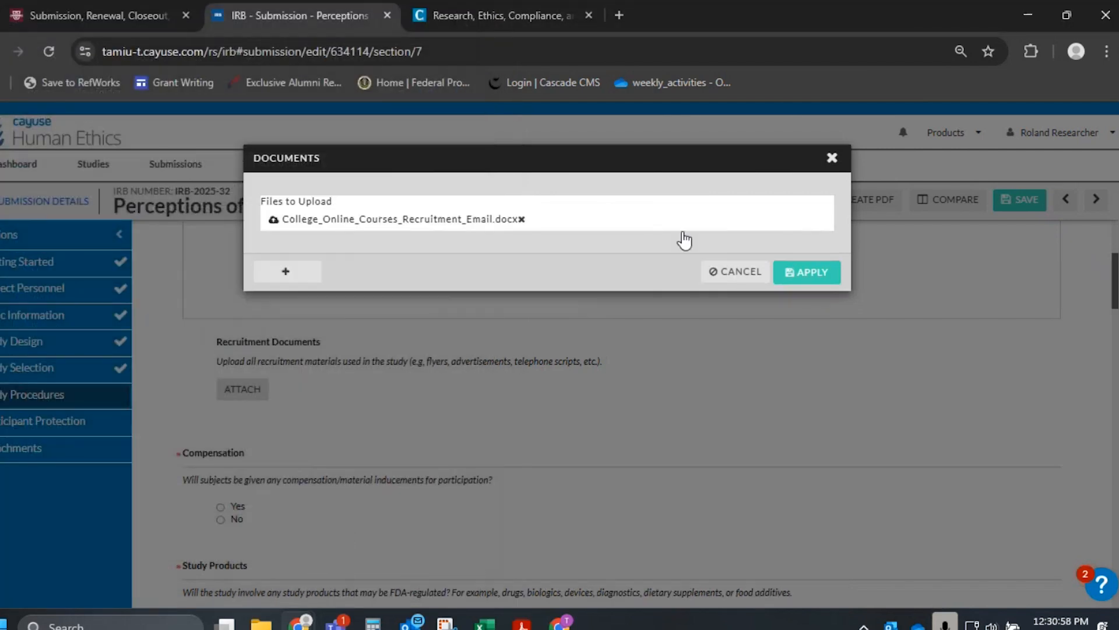
{"action": "left_click", "coordinate": [807, 272]}
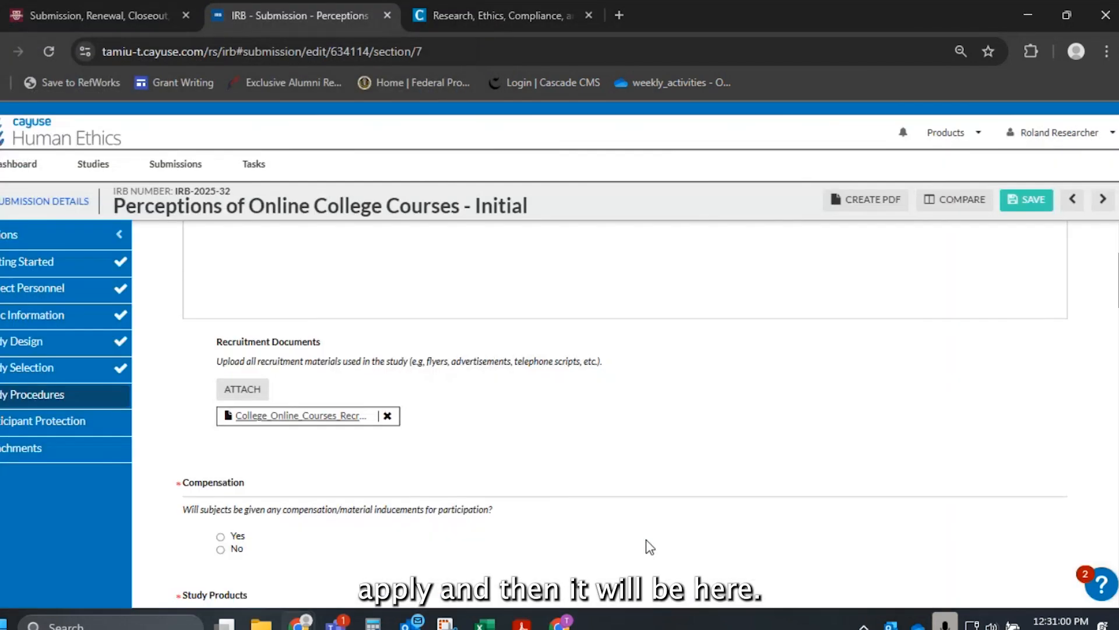
Answer No to compensation for participation, checking which payment details a Yes answer asks for
{"action": "scroll", "coordinate": [268, 437], "scroll_direction": "down", "scroll_amount": 3}
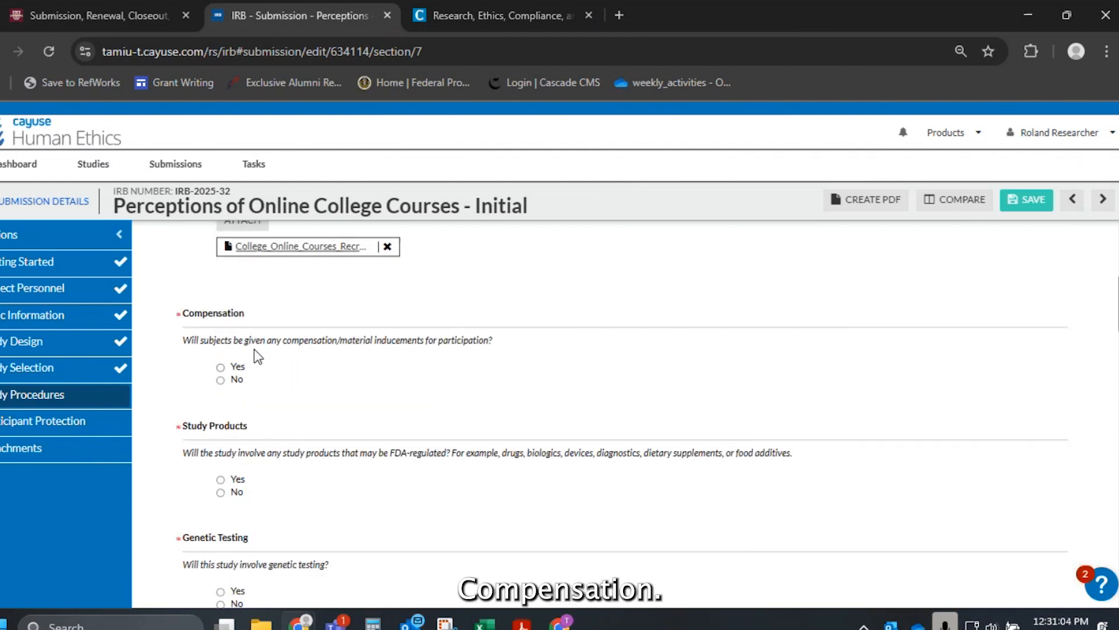
{"action": "left_click", "coordinate": [220, 380]}
{"action": "scroll", "coordinate": [386, 436], "scroll_direction": "down", "scroll_amount": 2}
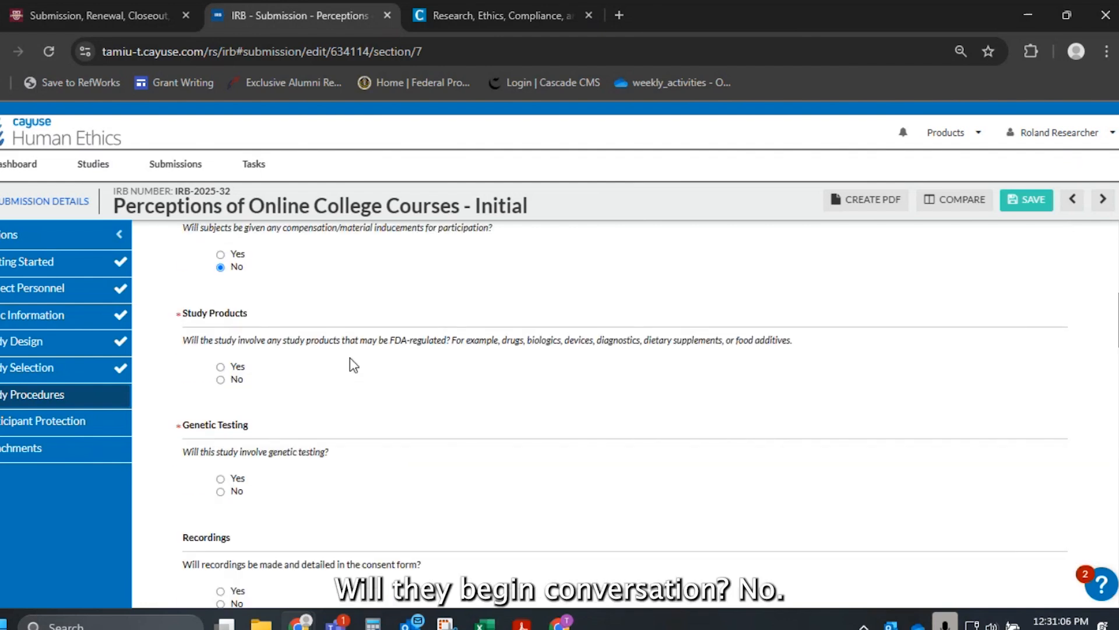
{"action": "left_click", "coordinate": [220, 253]}
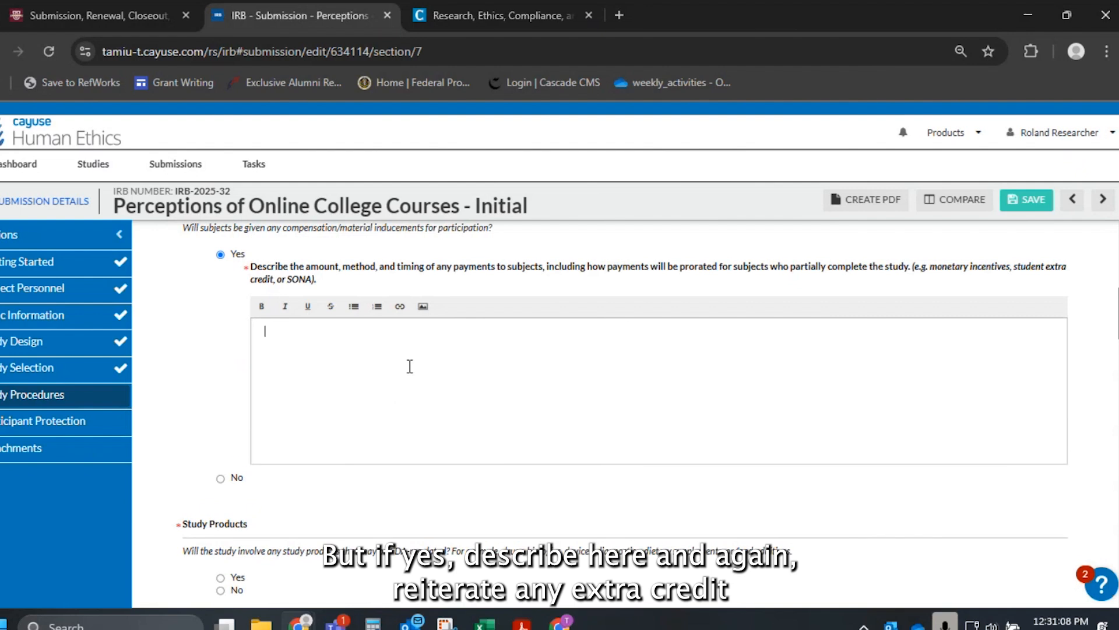
{"action": "scroll", "coordinate": [410, 366], "scroll_direction": "up", "scroll_amount": 2}
{"action": "left_click_drag", "start_coordinate": [330, 392], "coordinate": [246, 380]}
{"action": "scroll", "coordinate": [222, 519], "scroll_direction": "down", "scroll_amount": 1}
{"action": "left_click", "coordinate": [239, 535]}
Answer No to the study products, genetic testing and recordings questions, checking what a Yes to genetic testing requires
{"action": "scroll", "coordinate": [305, 435], "scroll_direction": "down", "scroll_amount": 2}
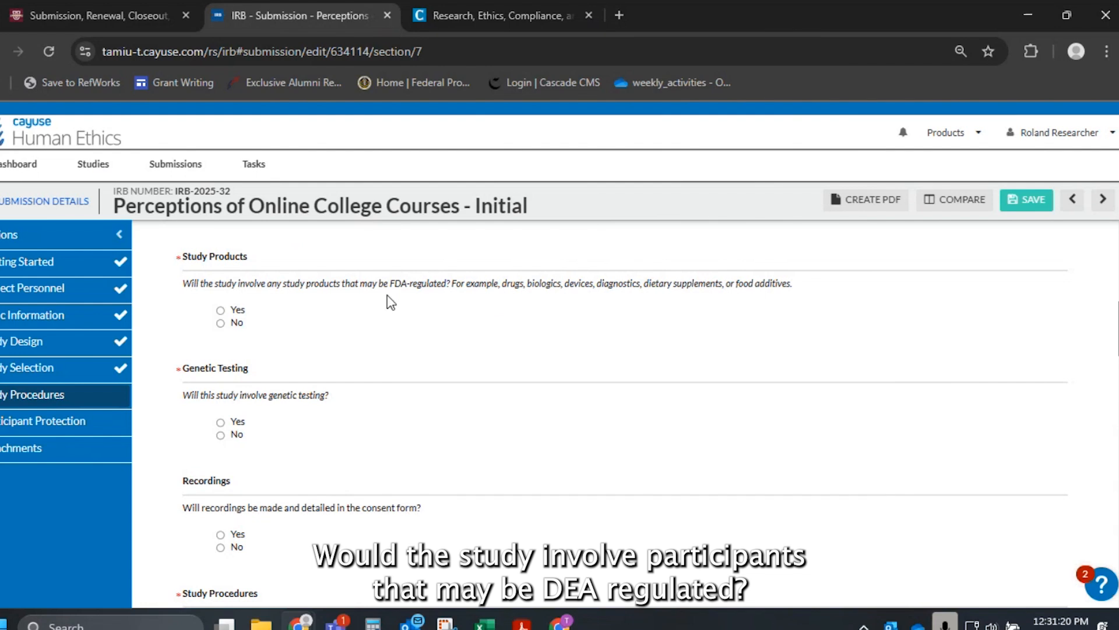
{"action": "left_click", "coordinate": [236, 323]}
{"action": "scroll", "coordinate": [254, 376], "scroll_direction": "down", "scroll_amount": 1}
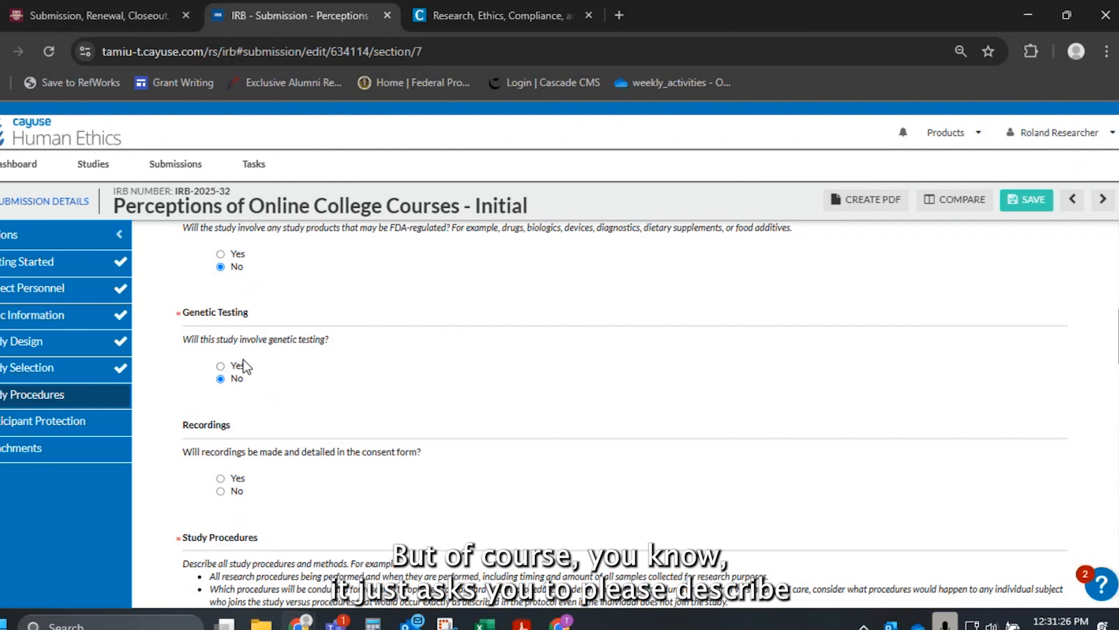
{"action": "left_click", "coordinate": [238, 366]}
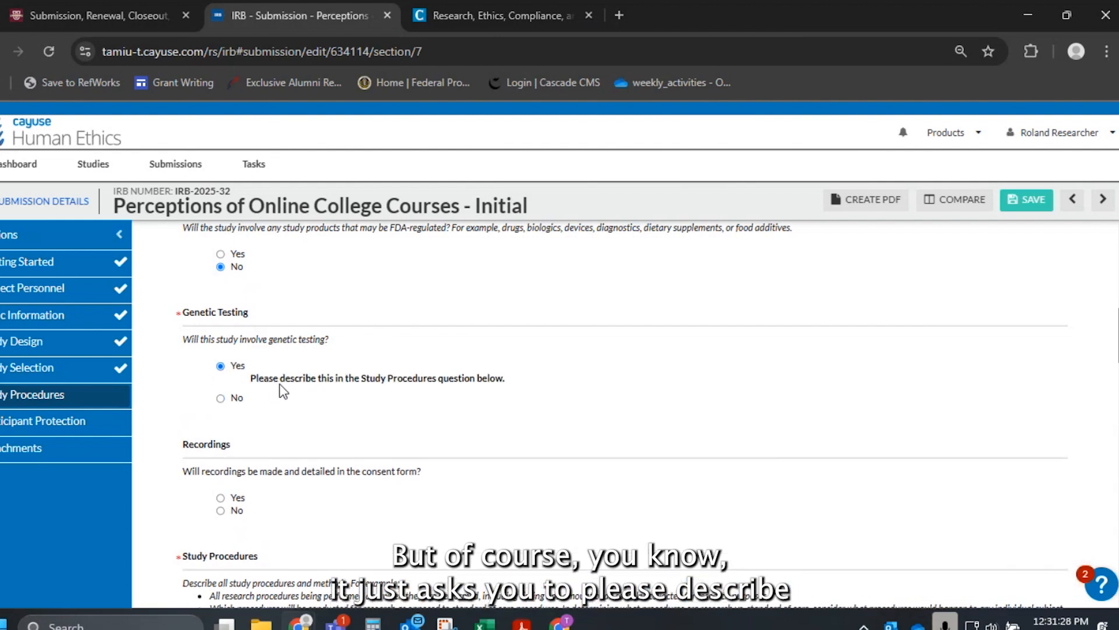
{"action": "left_click", "coordinate": [238, 398]}
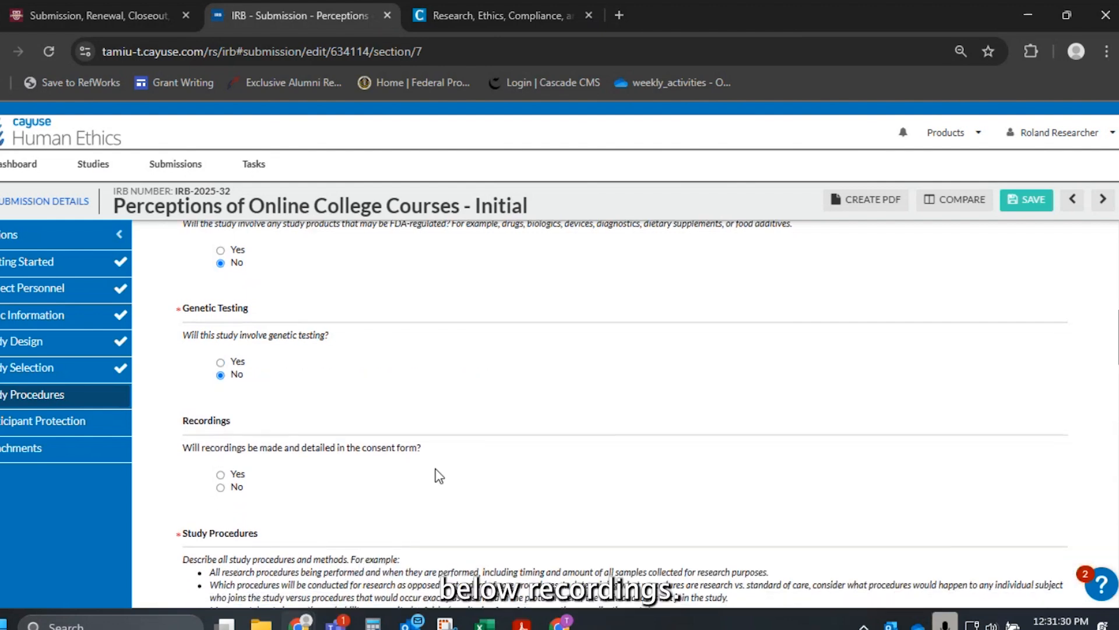
{"action": "scroll", "coordinate": [408, 443], "scroll_direction": "down", "scroll_amount": 3}
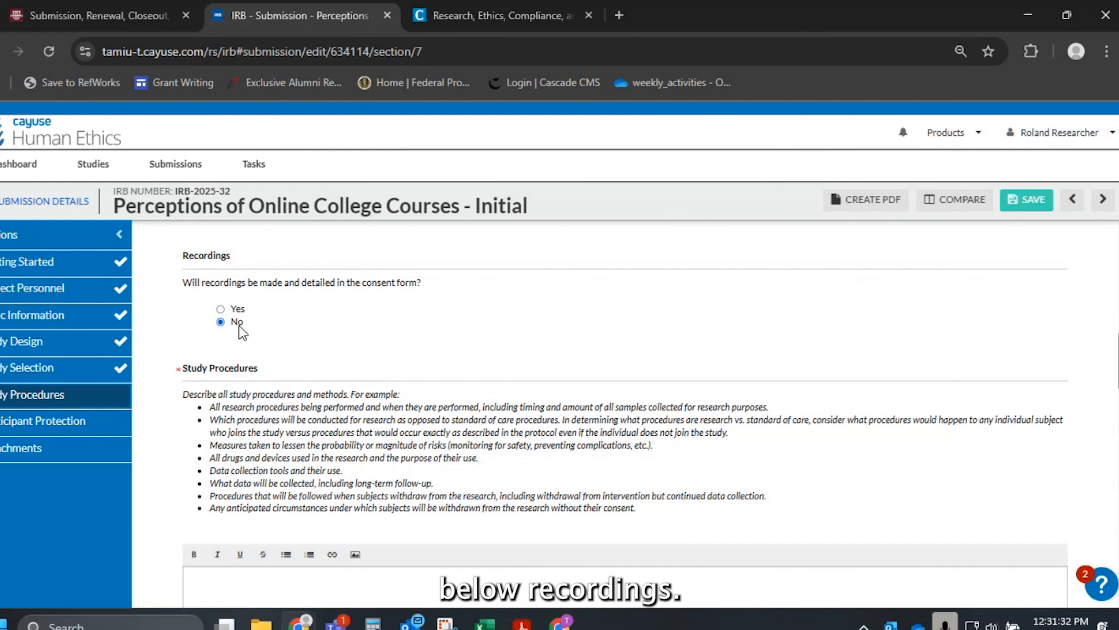
Review the study procedures guidance and enter "Online survey" as the description of the study procedures
{"action": "scroll", "coordinate": [240, 343], "scroll_direction": "down", "scroll_amount": 4}
{"action": "scroll", "coordinate": [239, 342], "scroll_direction": "up", "scroll_amount": 2}
{"action": "left_click_drag", "start_coordinate": [233, 294], "coordinate": [665, 407]}
{"action": "left_click", "coordinate": [529, 529]}
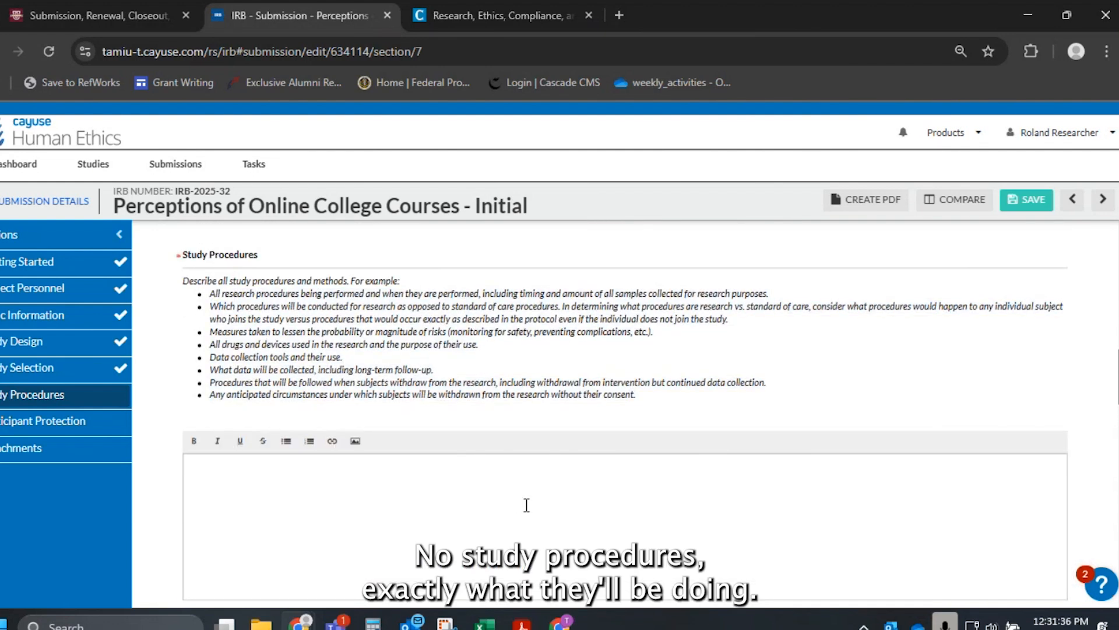
{"action": "type", "text": "Online survey"}
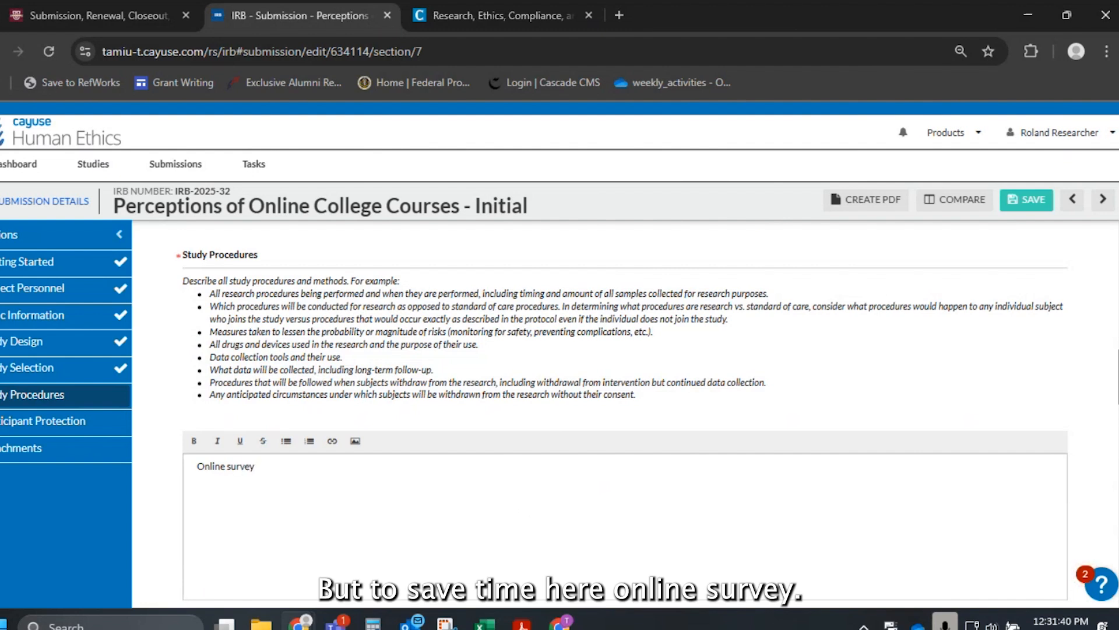
Answer No to having another relationship with the participants, checking the explanation that a Yes answer requires
{"action": "scroll", "coordinate": [222, 455], "scroll_direction": "down", "scroll_amount": 6}
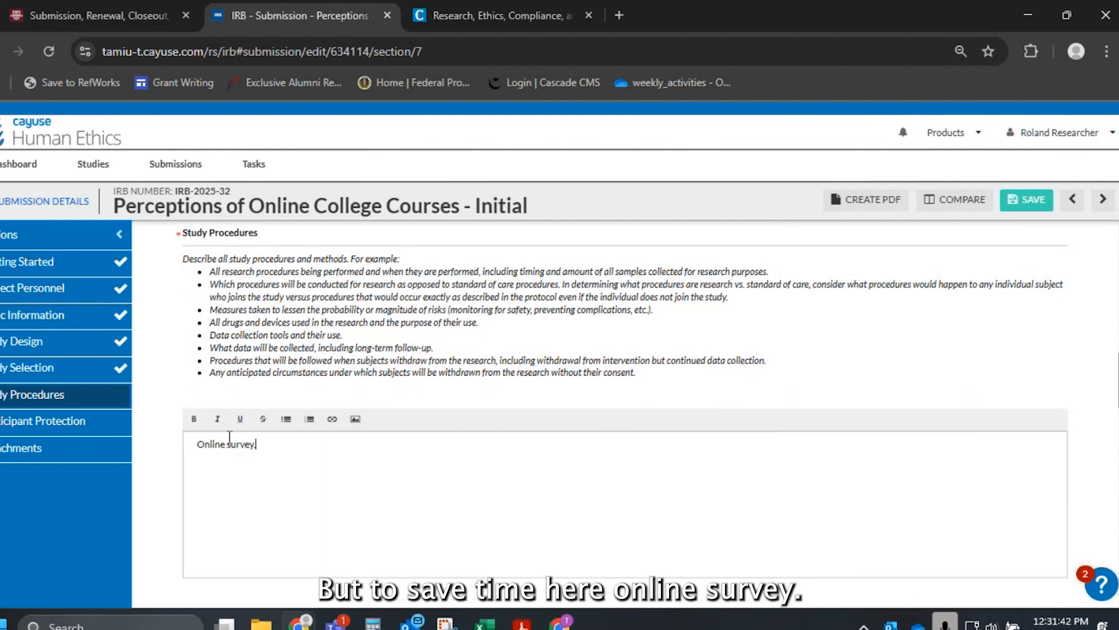
{"action": "left_click_drag", "start_coordinate": [230, 307], "coordinate": [554, 318]}
{"action": "left_click", "coordinate": [543, 325]}
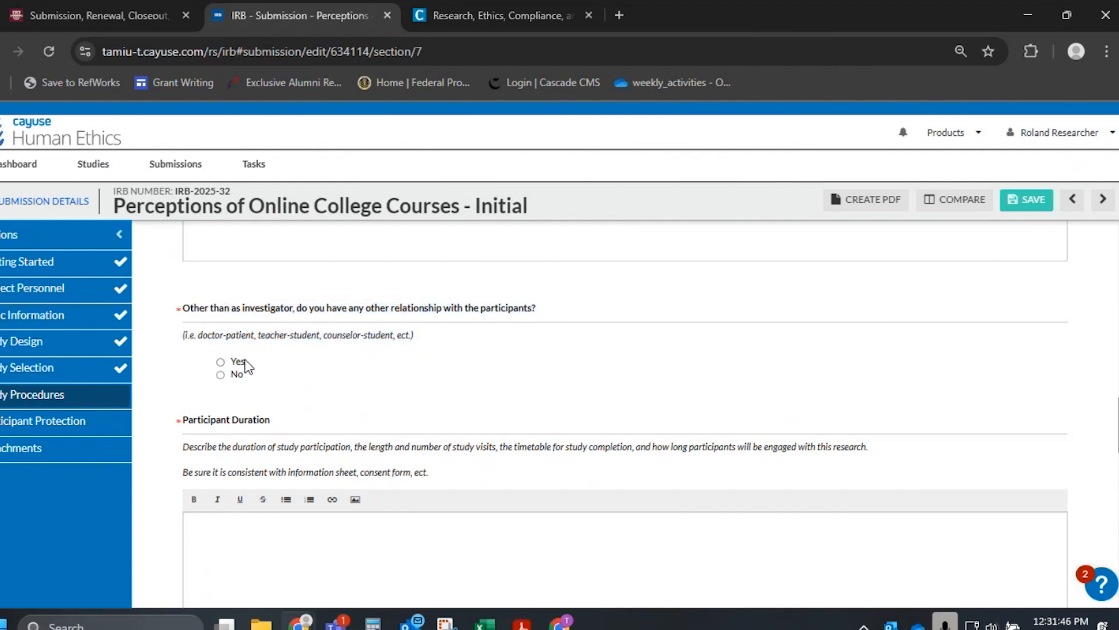
{"action": "left_click_drag", "start_coordinate": [203, 338], "coordinate": [401, 362]}
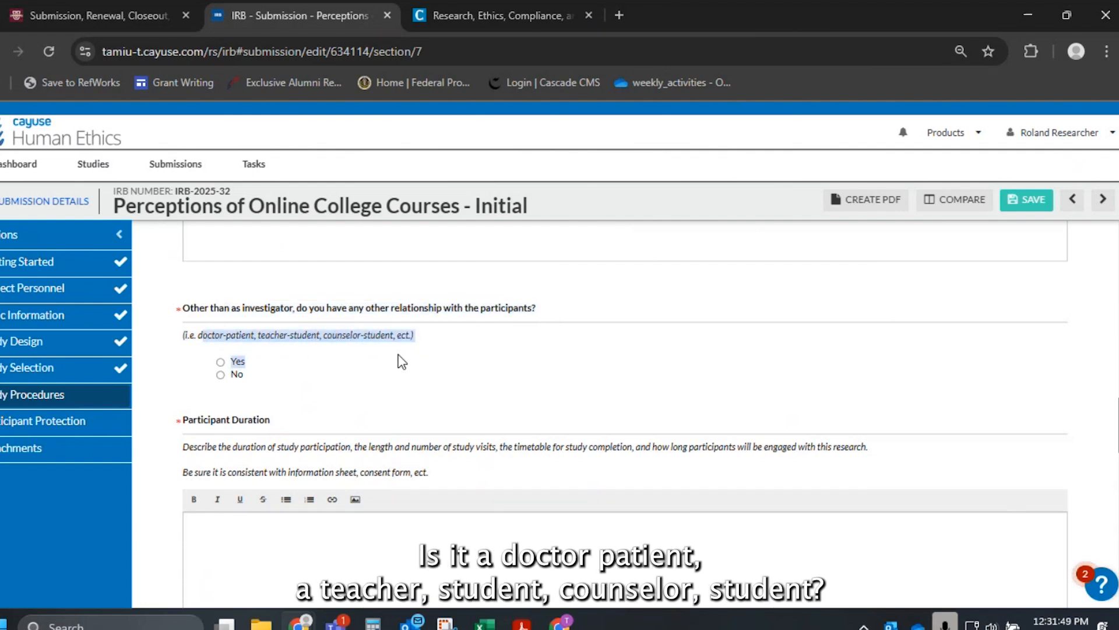
{"action": "left_click", "coordinate": [240, 362]}
{"action": "left_click", "coordinate": [380, 407]}
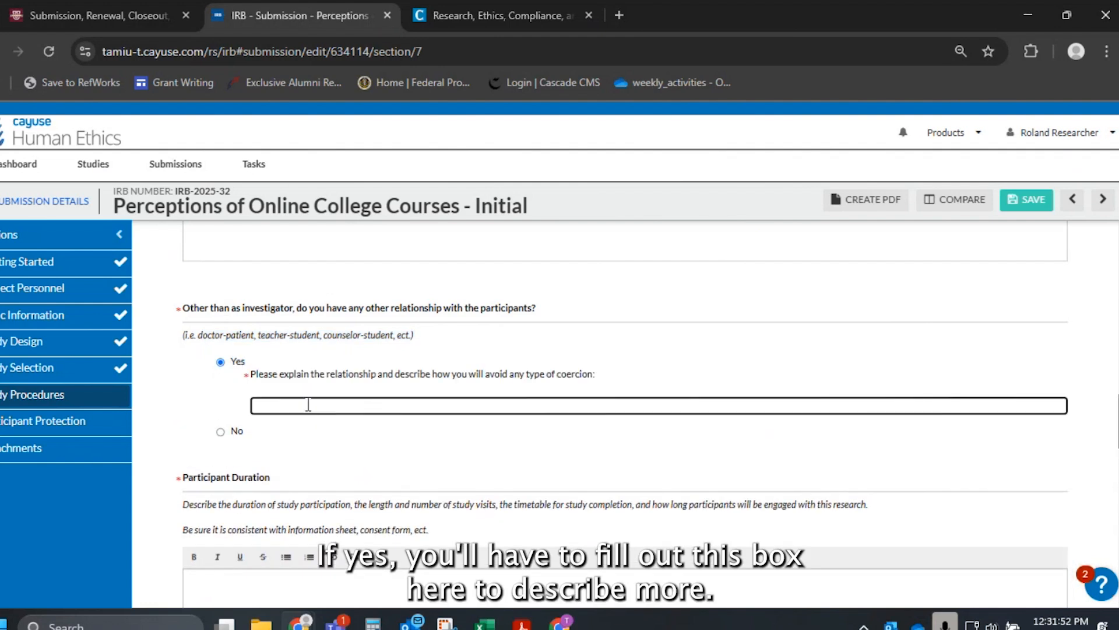
{"action": "left_click", "coordinate": [236, 426]}
Enter "Survey will take about 15 minutes to complete." as the participant duration and review the consistency reminder
{"action": "scroll", "coordinate": [289, 326], "scroll_direction": "down", "scroll_amount": 2}
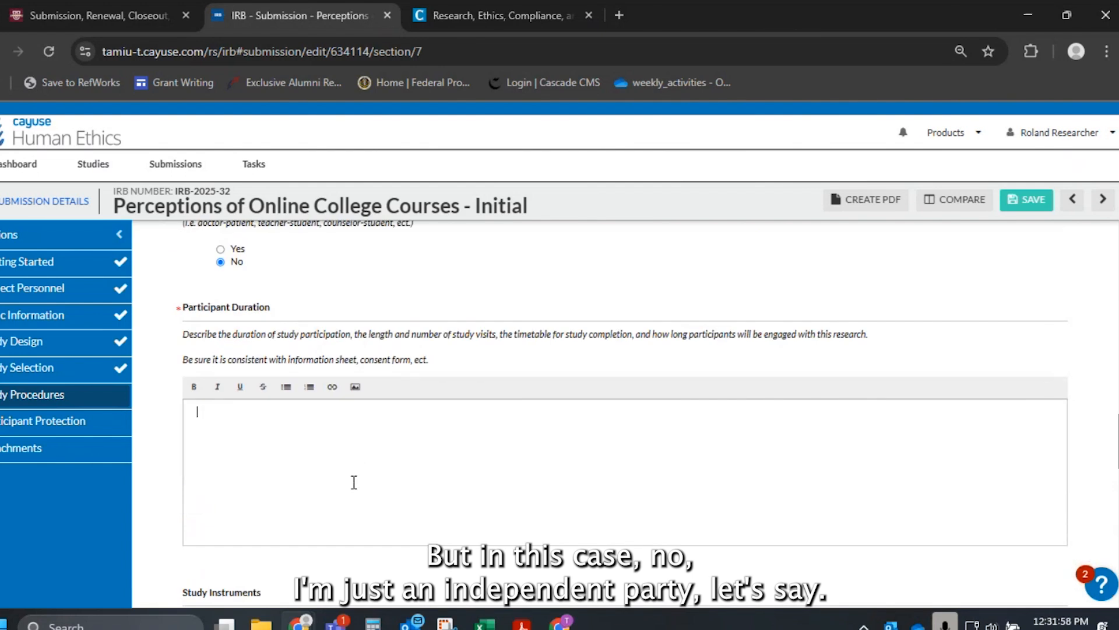
{"action": "scroll", "coordinate": [354, 482], "scroll_direction": "down", "scroll_amount": 1}
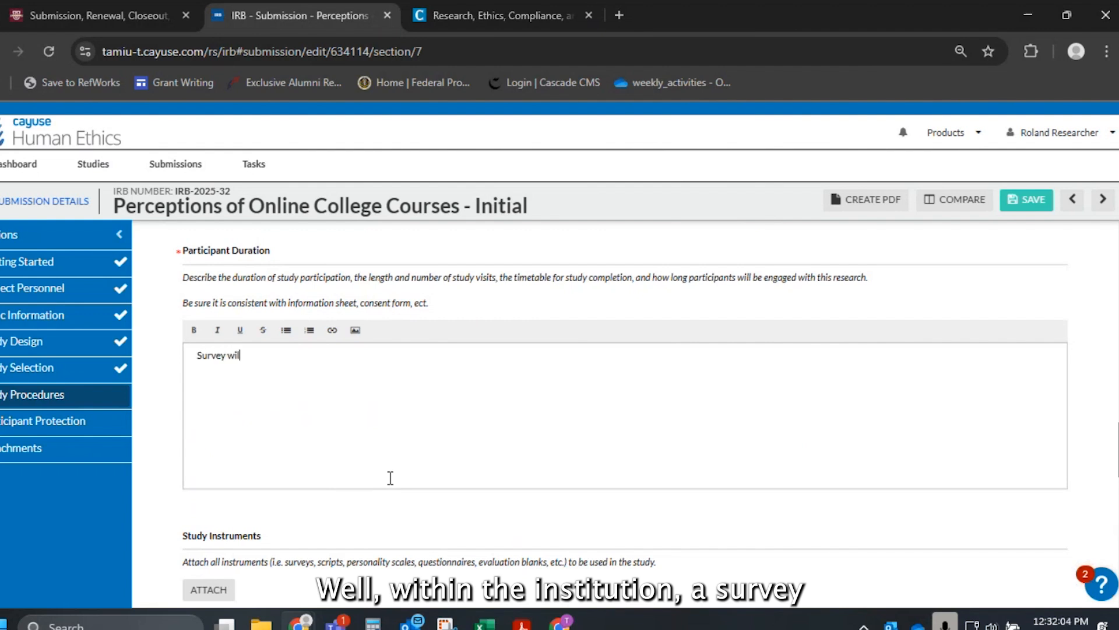
{"action": "type", "text": "l take about 15"}
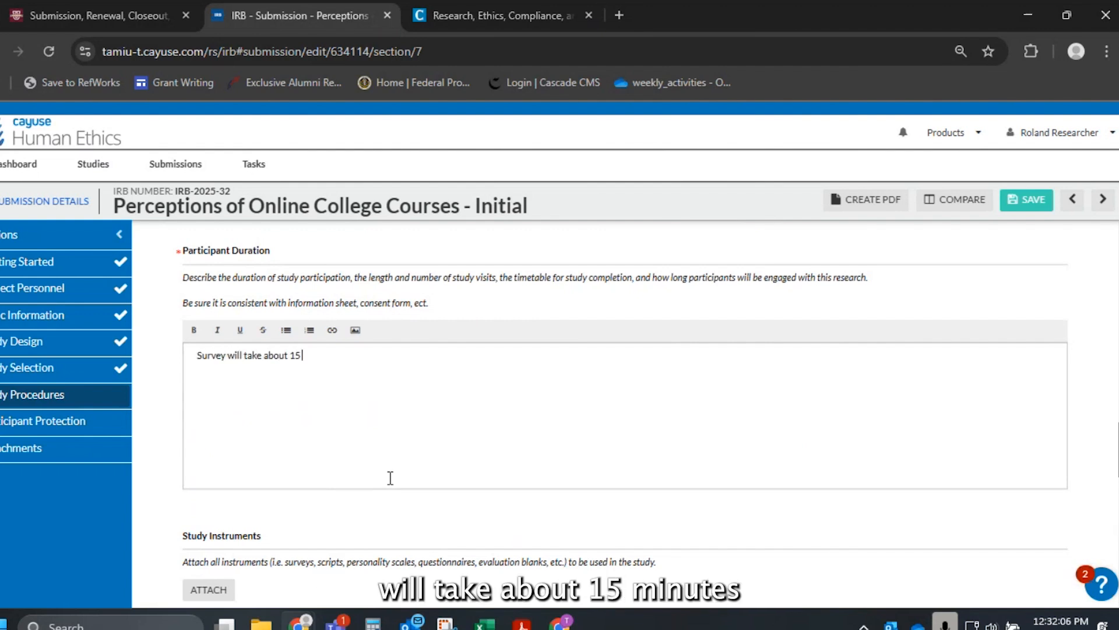
{"action": "type", "text": " minutes to complete."}
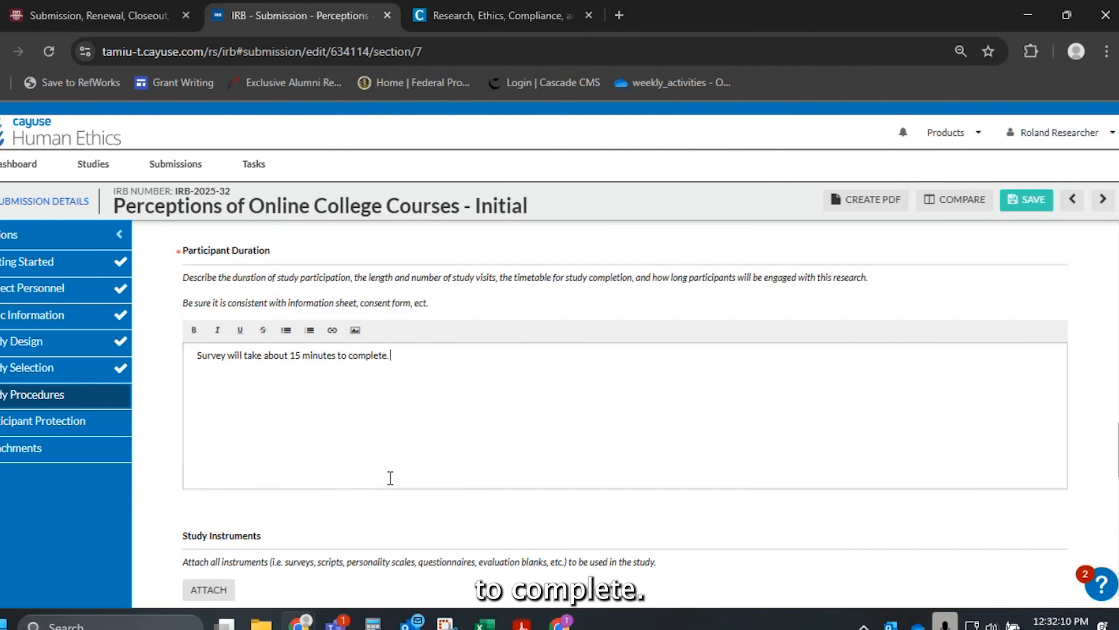
{"action": "left_click_drag", "start_coordinate": [252, 302], "coordinate": [456, 309]}
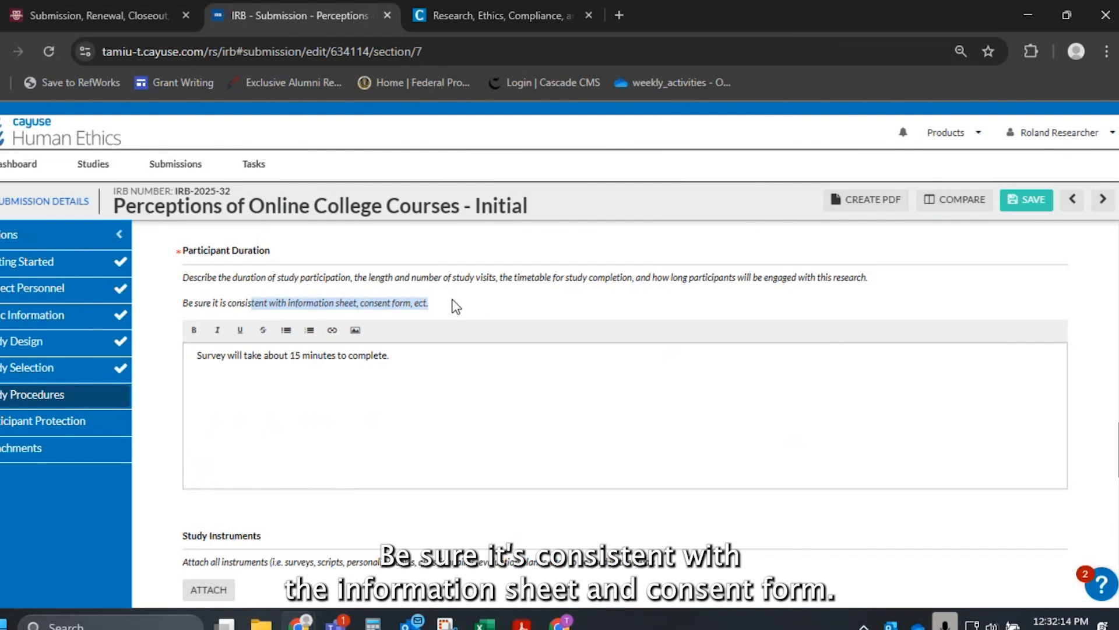
Attach the College_Online_Courses_Survey document as a study instrument and apply the upload
{"action": "scroll", "coordinate": [804, 365], "scroll_direction": "down", "scroll_amount": 4}
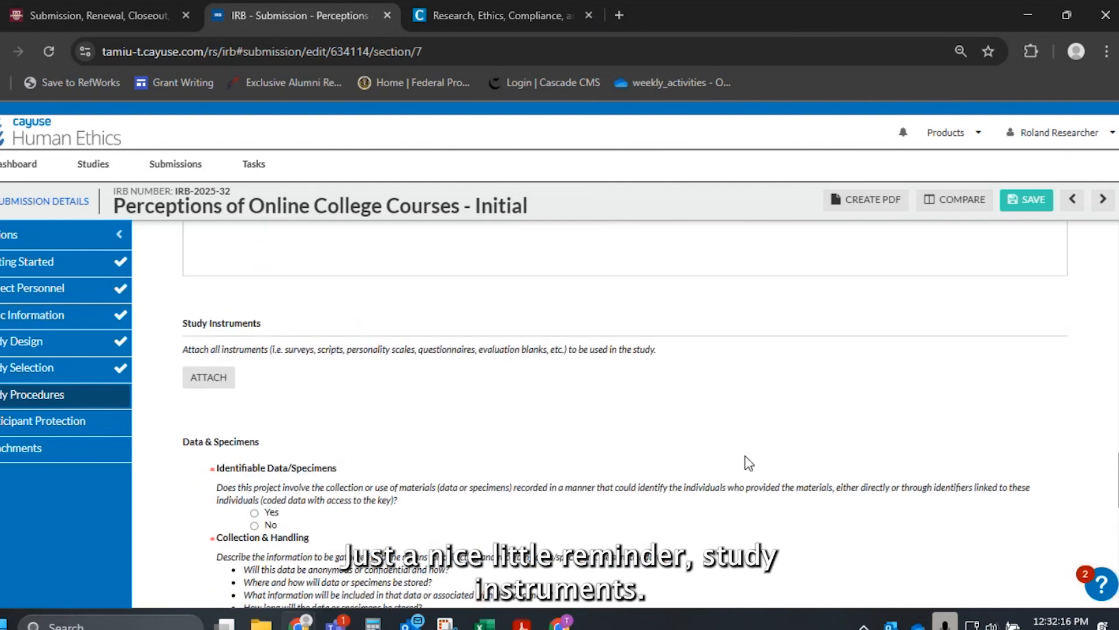
{"action": "left_click", "coordinate": [251, 368]}
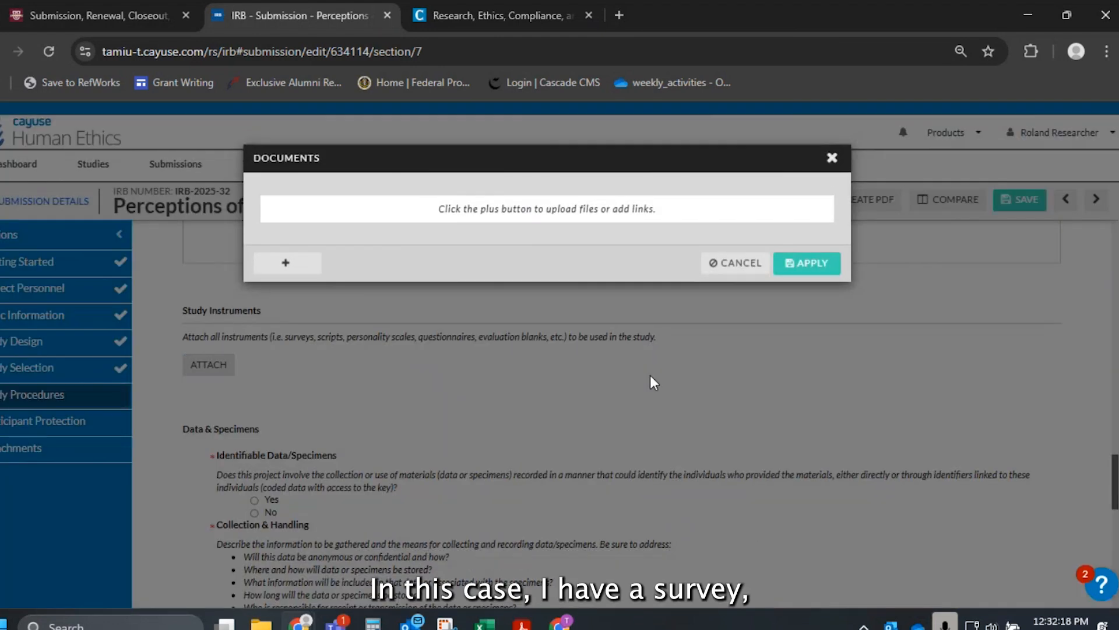
{"action": "left_click", "coordinate": [312, 265]}
{"action": "left_click", "coordinate": [325, 316]}
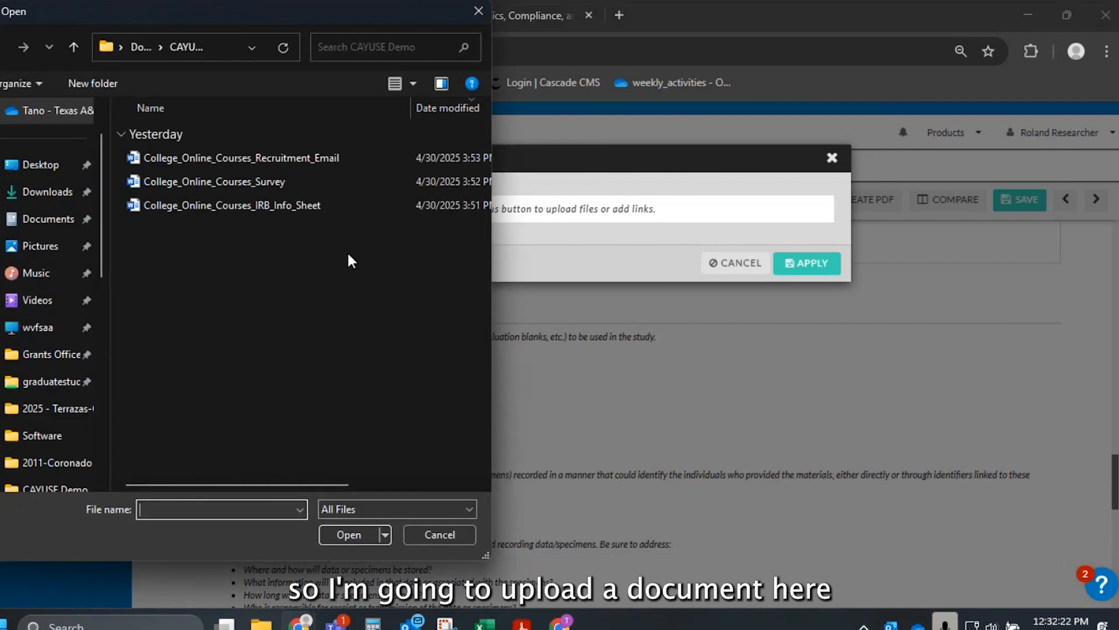
{"action": "left_click", "coordinate": [256, 183]}
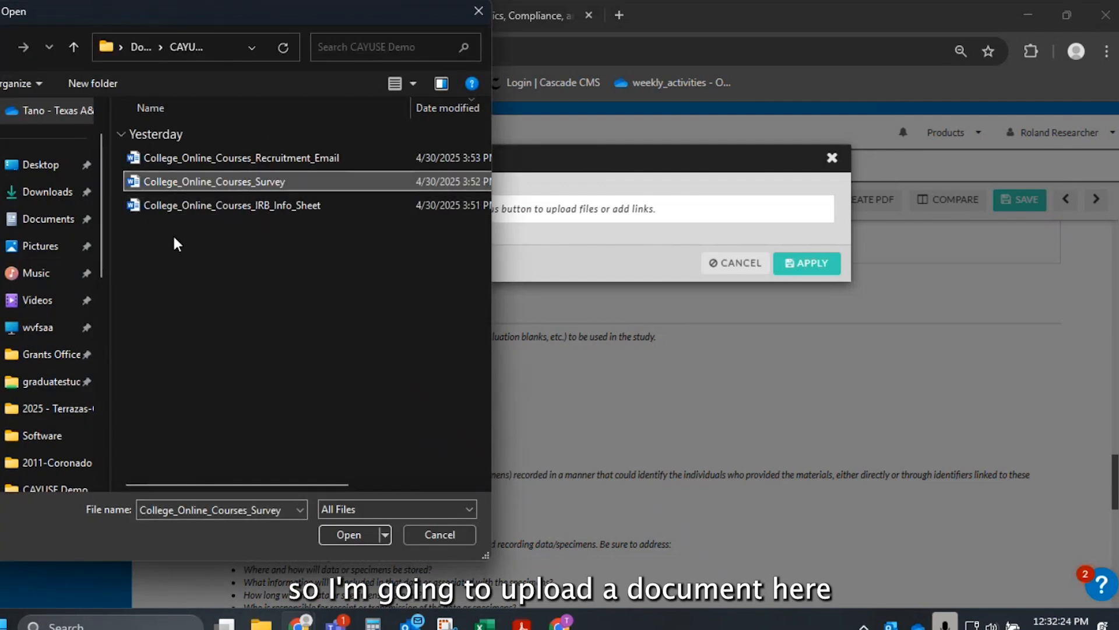
{"action": "left_click", "coordinate": [342, 535]}
{"action": "left_click", "coordinate": [815, 275]}
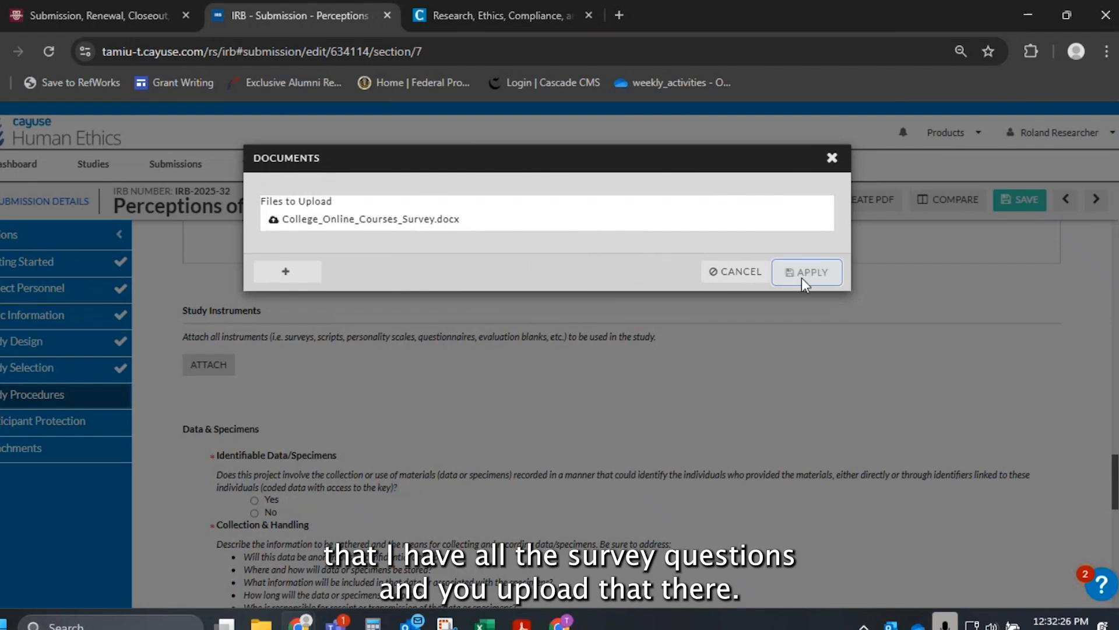
Answer No to identifiable data and describe collection and handling as "Anon survey will be in secured cloud storage. No identifying information will be gathered."
{"action": "scroll", "coordinate": [283, 395], "scroll_direction": "down", "scroll_amount": 4}
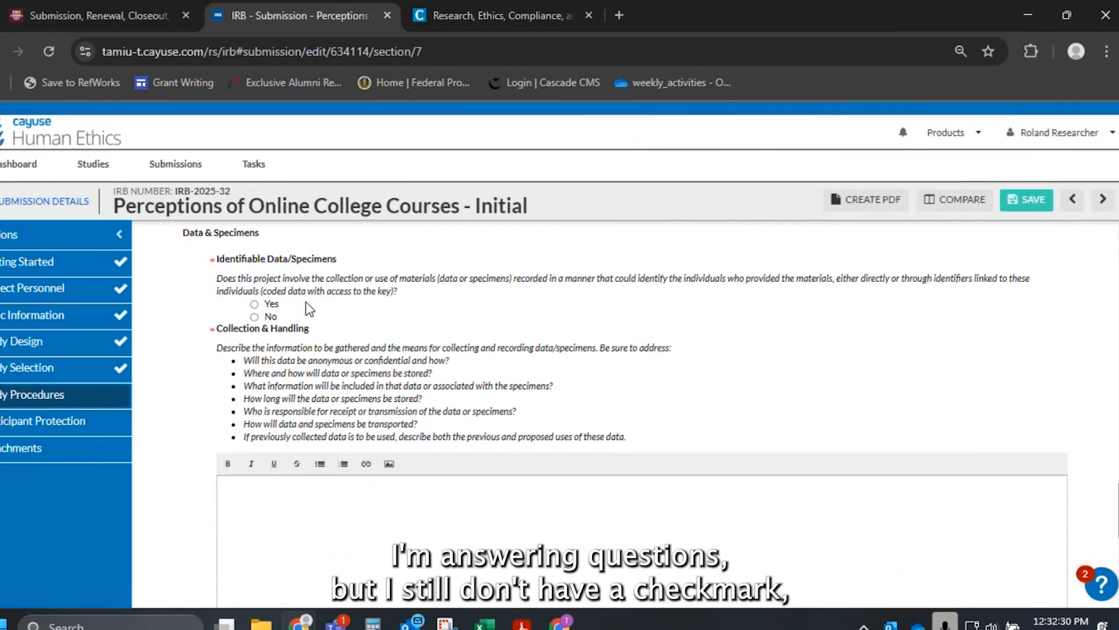
{"action": "left_click", "coordinate": [271, 318]}
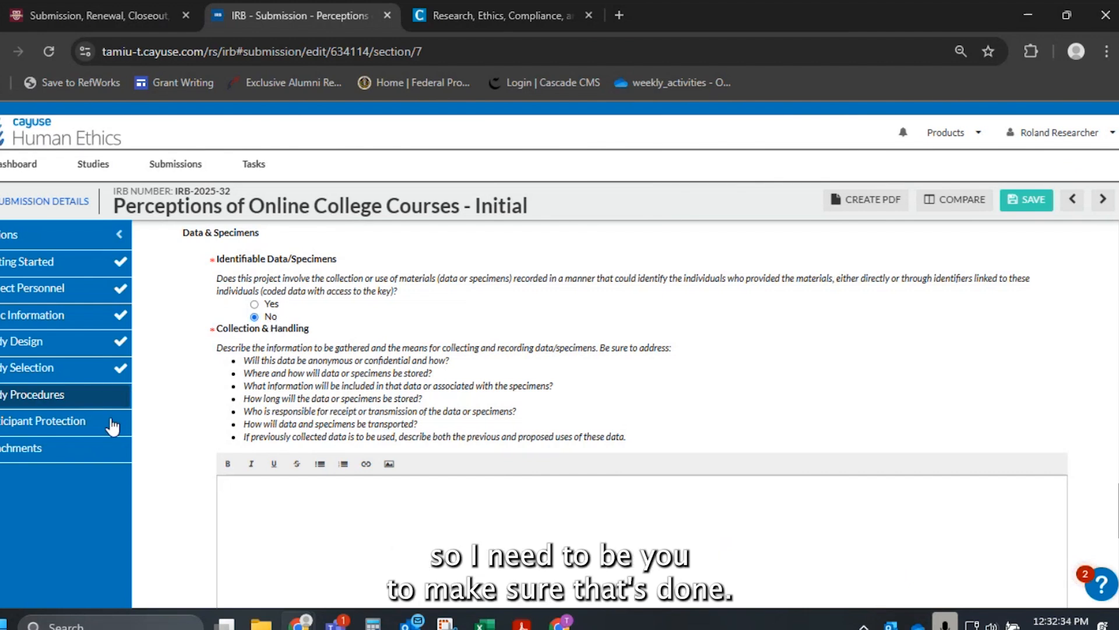
{"action": "left_click", "coordinate": [373, 487]}
{"action": "scroll", "coordinate": [400, 480], "scroll_direction": "down", "scroll_amount": 2}
{"action": "type", "text": "AN"}
{"action": "key", "text": "BackSpace"}
{"action": "type", "text": "non sure"}
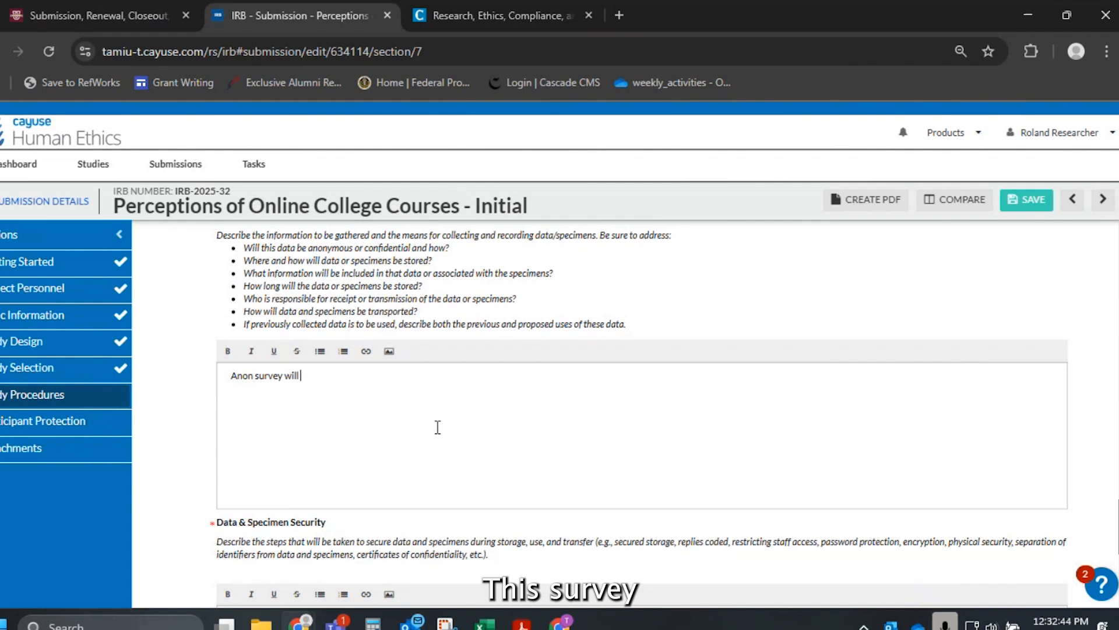
{"action": "type", "text": "be in secur"}
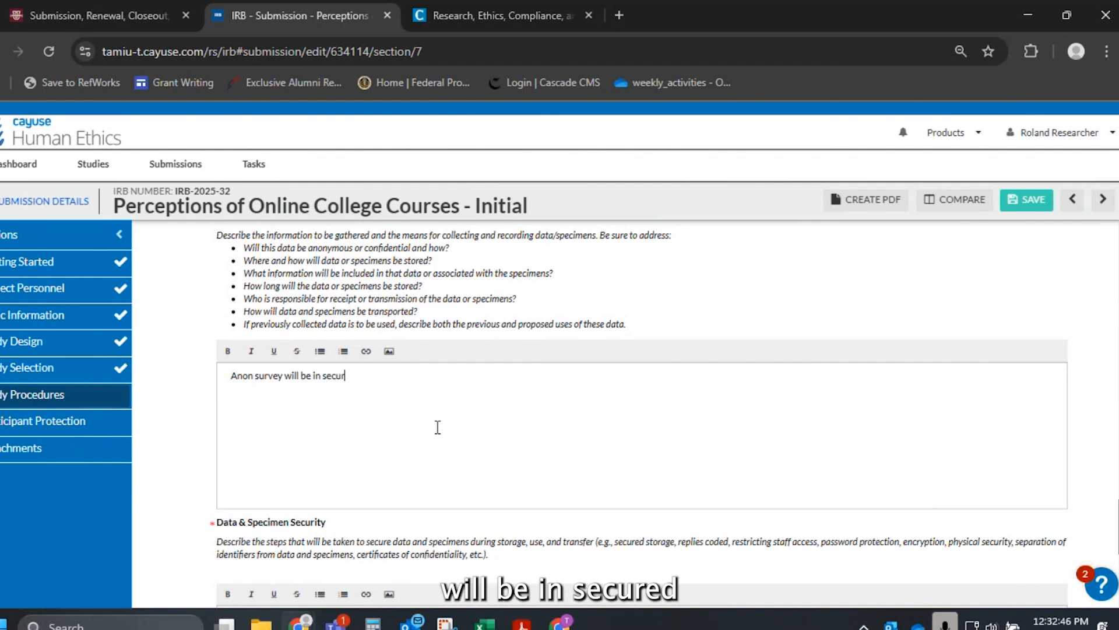
{"action": "type", "text": "ed cloud sto"}
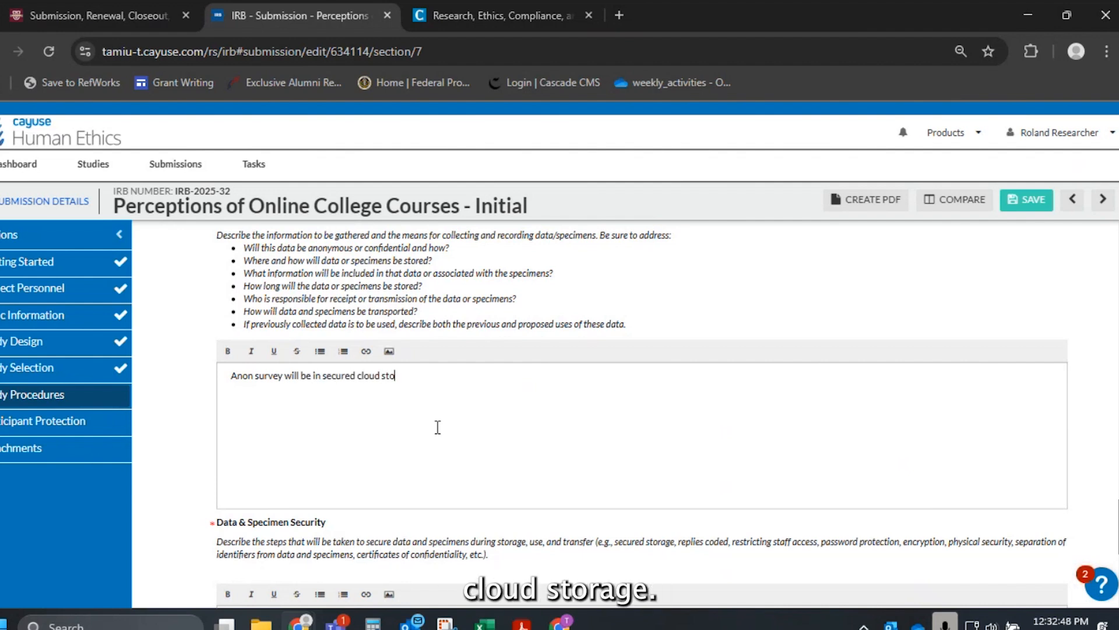
{"action": "type", "text": "rage. No identifying informatio"}
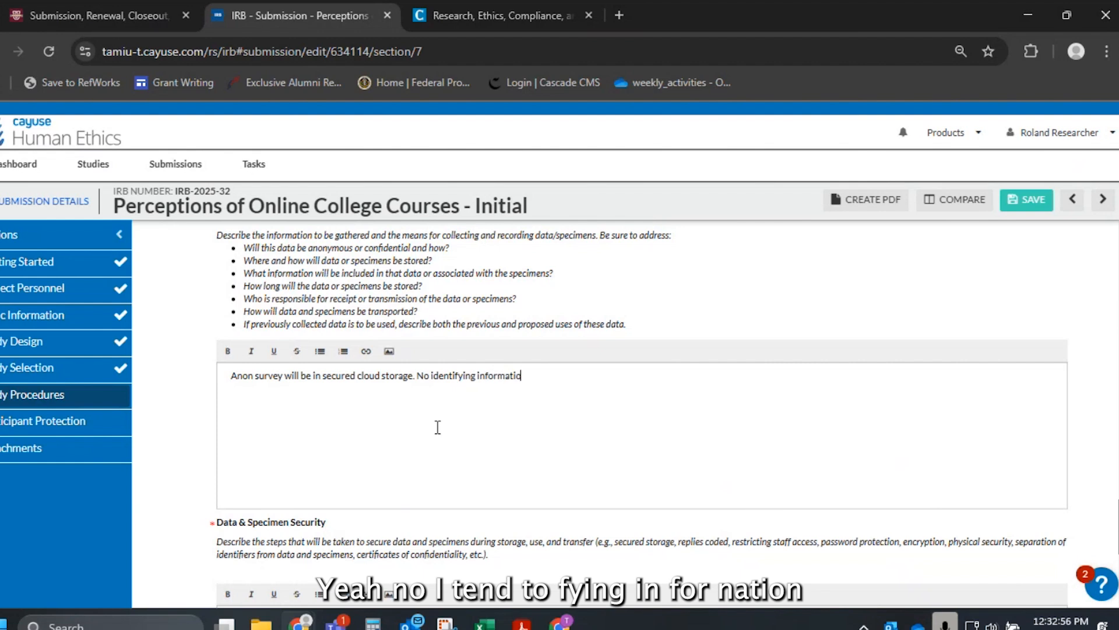
{"action": "type", "text": "n will b"}
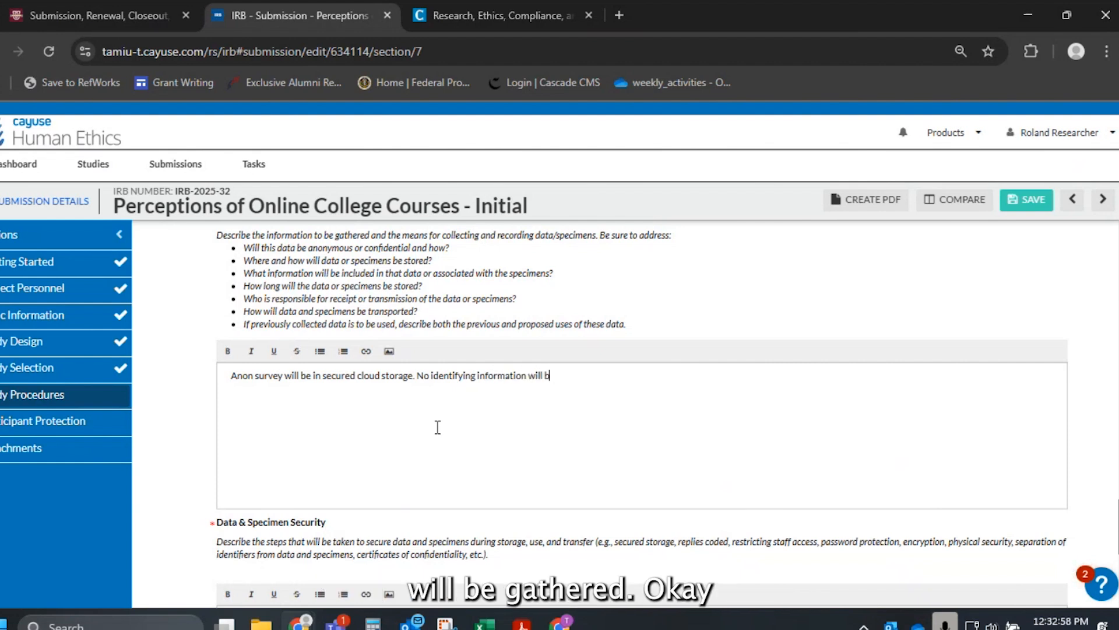
{"action": "type", "text": "e gathered."}
Review the data and specimen security guidance and enter "Encrypted information on cloud storage." as the security description
{"action": "scroll", "coordinate": [417, 432], "scroll_direction": "down", "scroll_amount": 5}
{"action": "left_click", "coordinate": [418, 432]}
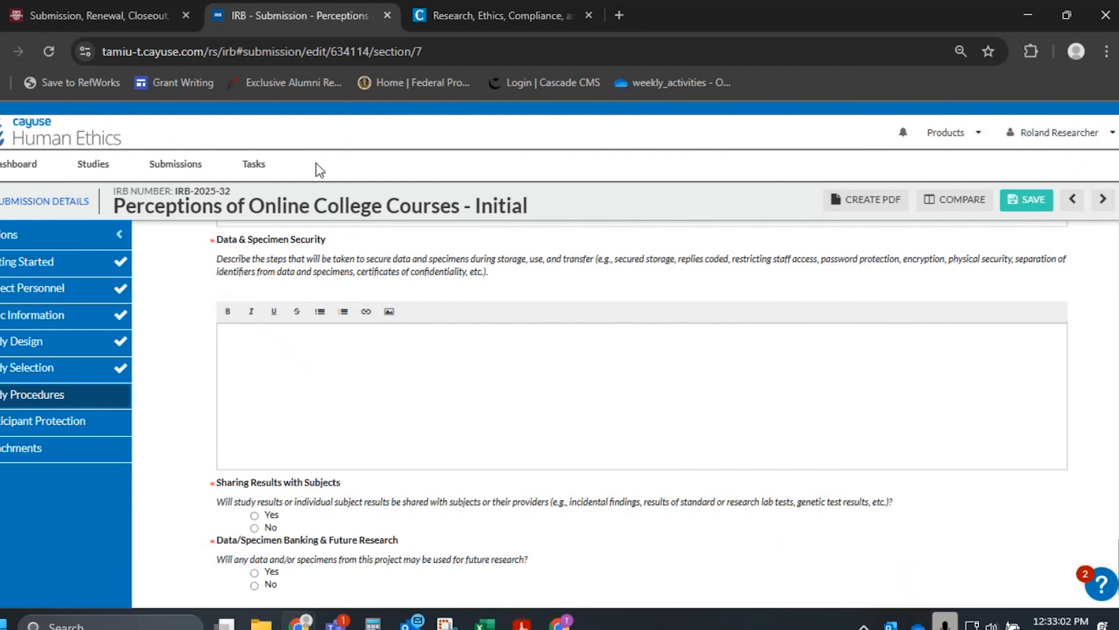
{"action": "left_click_drag", "start_coordinate": [351, 258], "coordinate": [476, 259]}
{"action": "left_click", "coordinate": [513, 407]}
{"action": "type", "text": "Encrupted infor"}
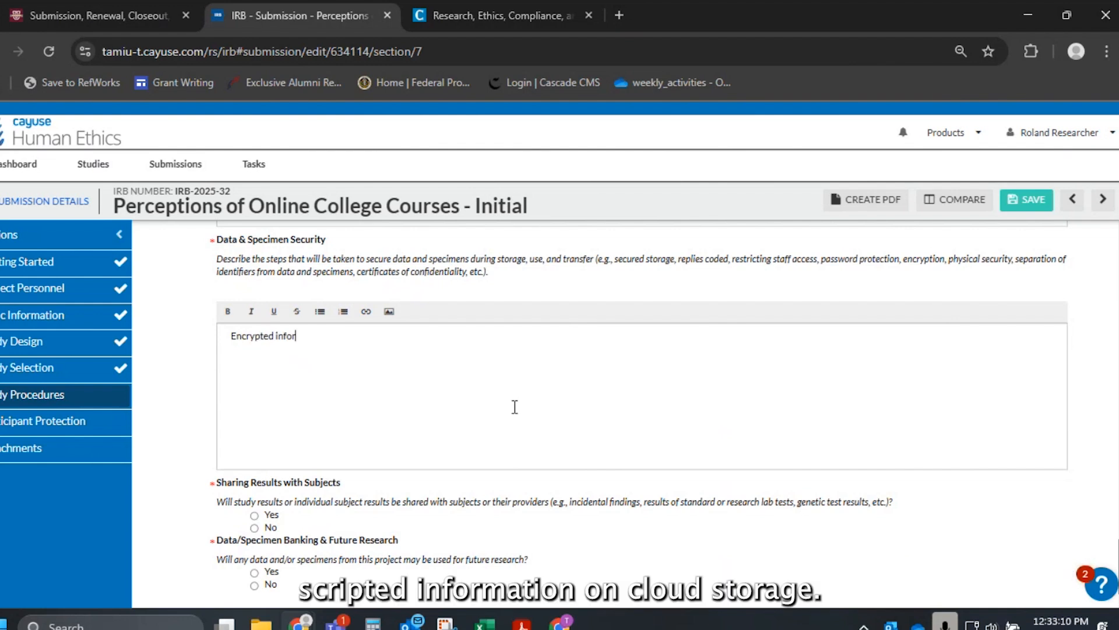
{"action": "type", "text": "mation on cloud storage."}
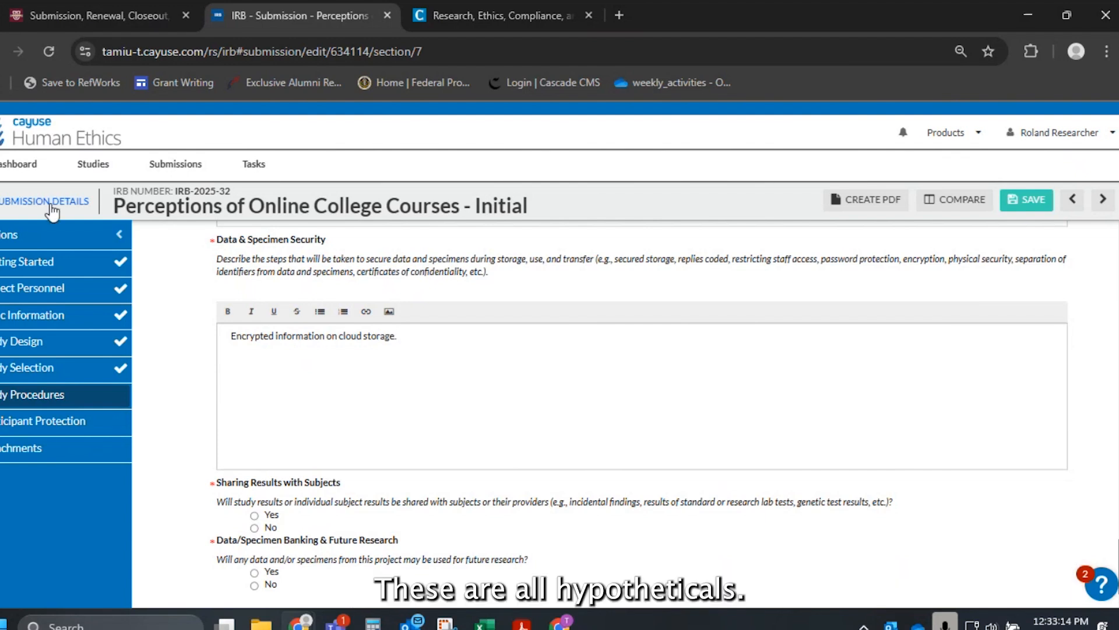
Answer No to sharing results with subjects and No to using the project's data or specimens for future research
{"action": "scroll", "coordinate": [418, 471], "scroll_direction": "down", "scroll_amount": 2}
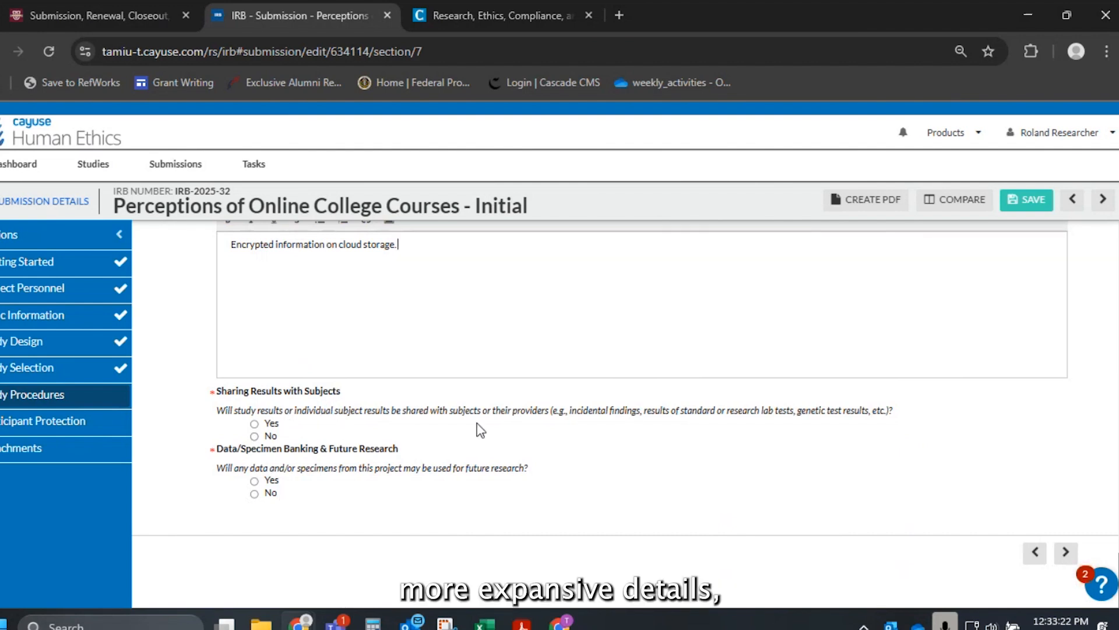
{"action": "left_click", "coordinate": [272, 434]}
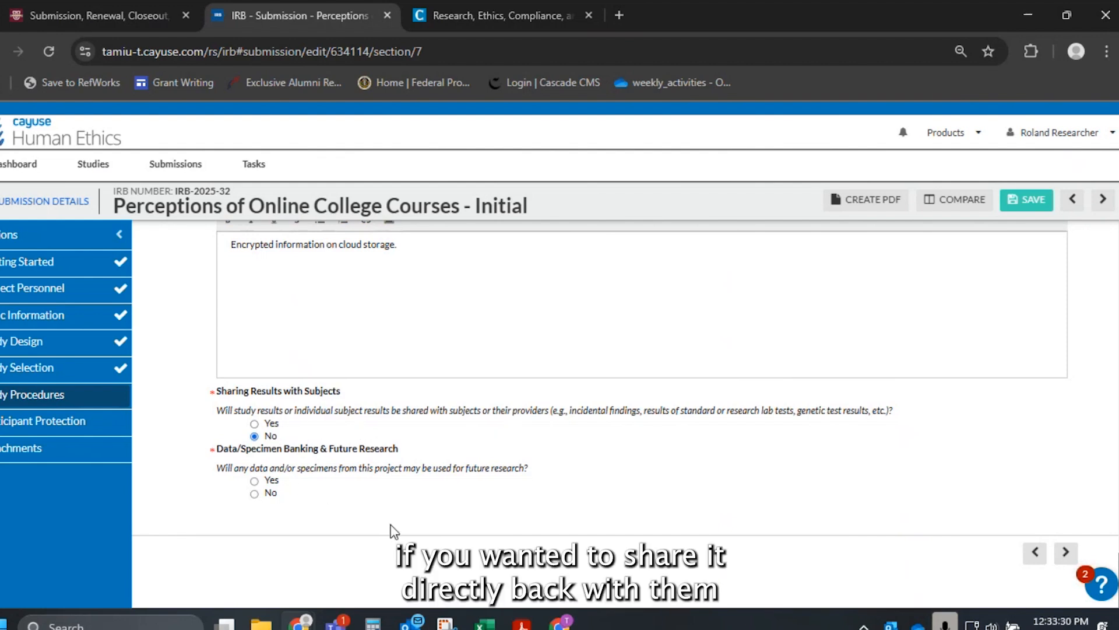
{"action": "left_click_drag", "start_coordinate": [270, 468], "coordinate": [564, 465]}
{"action": "left_click", "coordinate": [564, 464]}
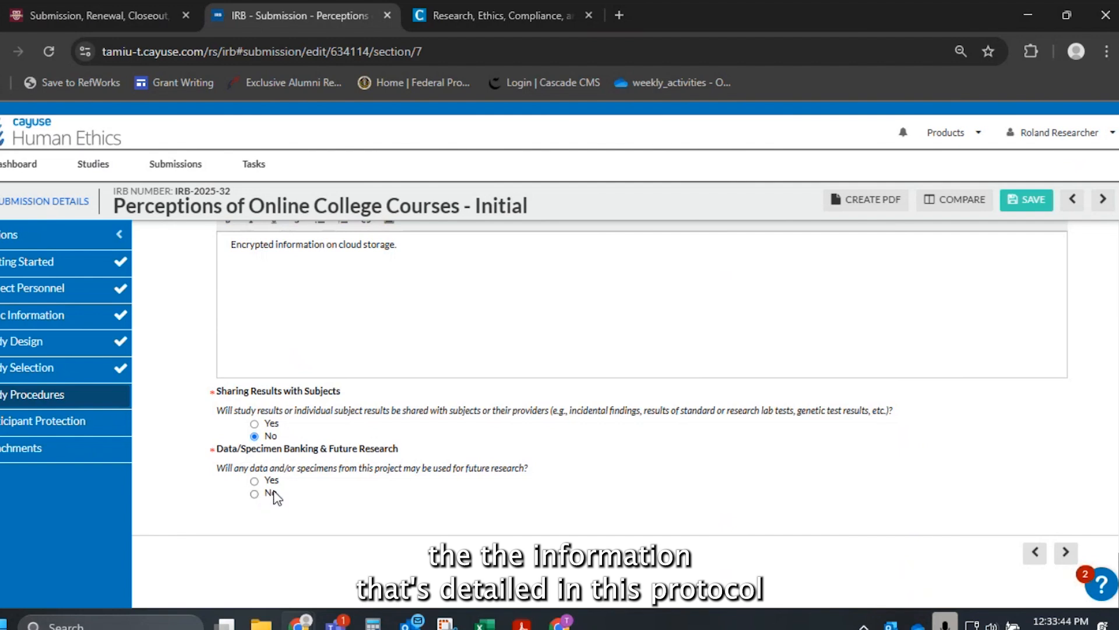
{"action": "left_click", "coordinate": [272, 493]}
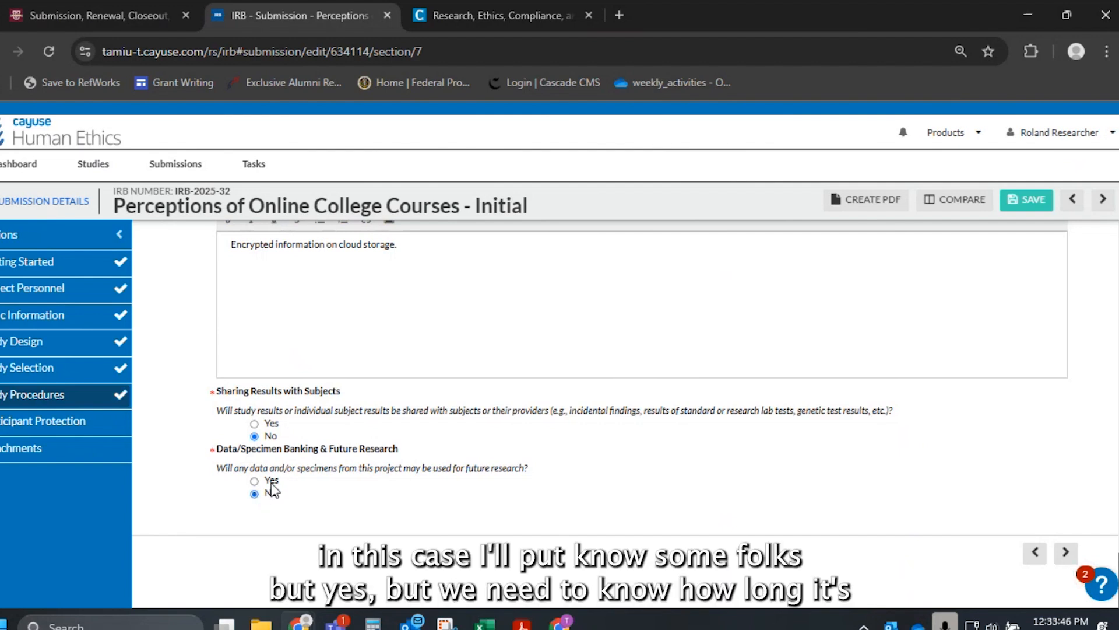
Change the future research use answer to Yes, with No for genetic research and "N/A" as the data and specimen banking procedures
{"action": "left_click", "coordinate": [272, 481]}
{"action": "scroll", "coordinate": [274, 479], "scroll_direction": "down", "scroll_amount": 5}
{"action": "scroll", "coordinate": [274, 408], "scroll_direction": "up", "scroll_amount": 2}
{"action": "left_click_drag", "start_coordinate": [246, 376], "coordinate": [1036, 435]}
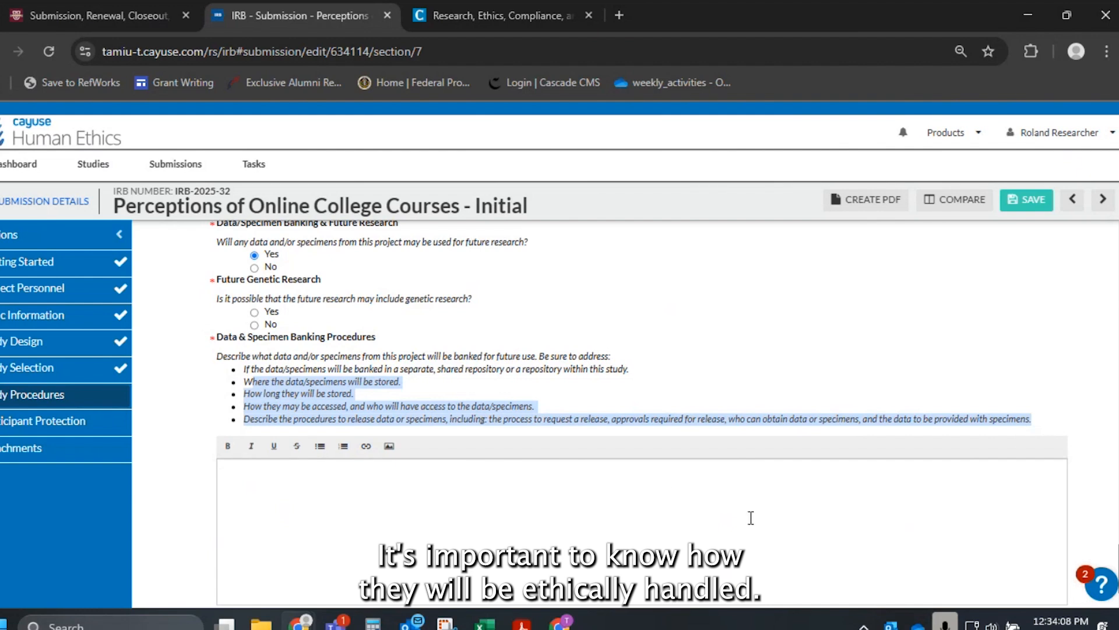
{"action": "left_click", "coordinate": [341, 504]}
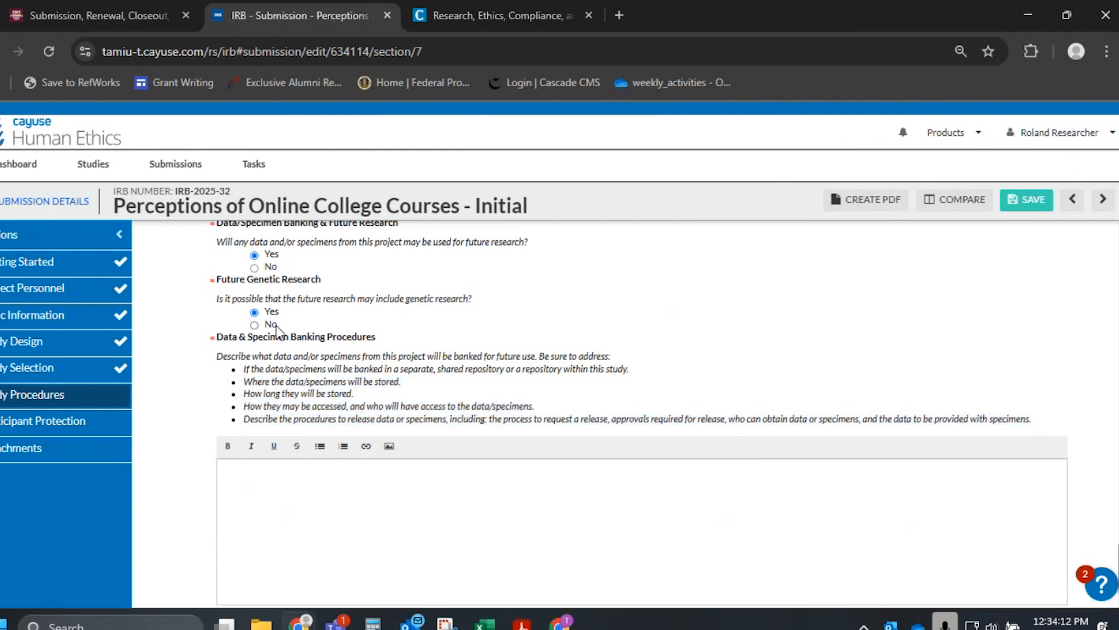
{"action": "scroll", "coordinate": [347, 421], "scroll_direction": "down", "scroll_amount": 2}
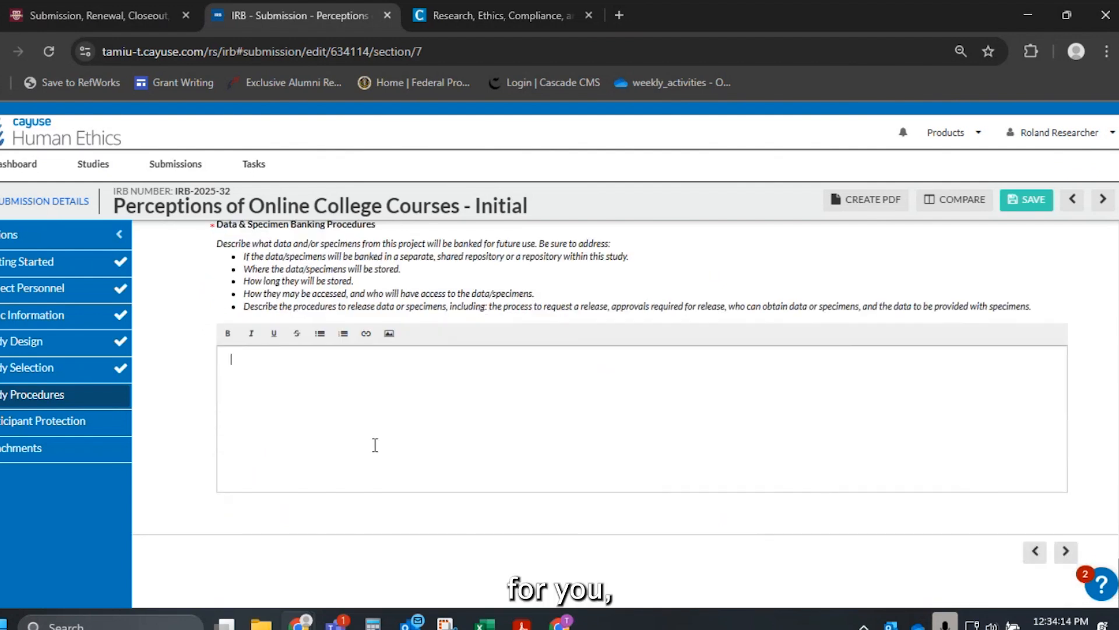
{"action": "scroll", "coordinate": [373, 455], "scroll_direction": "up", "scroll_amount": 4}
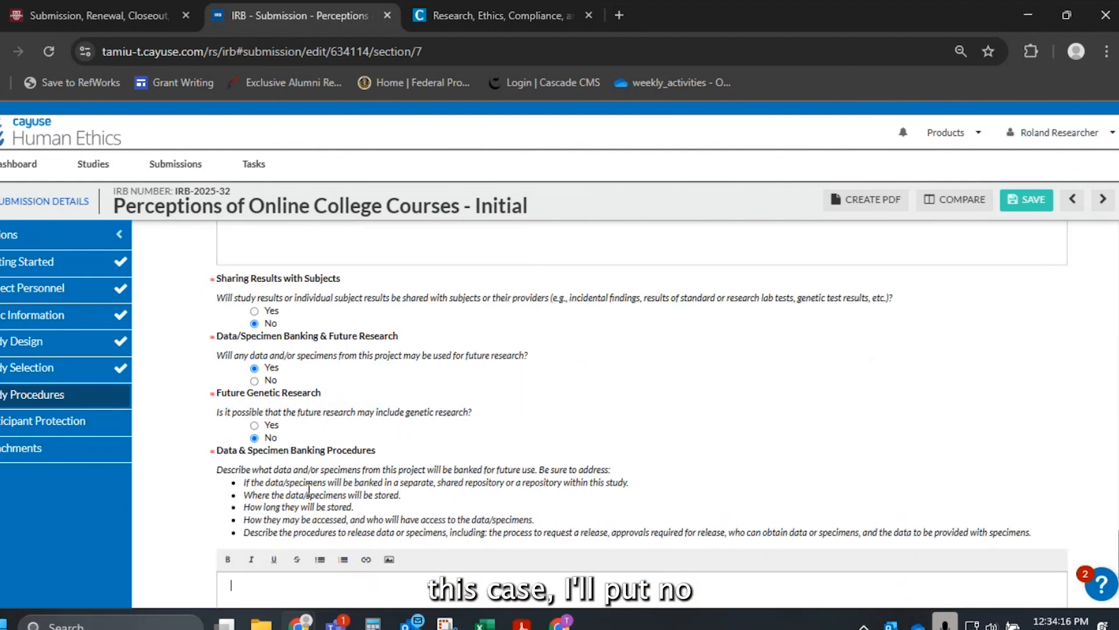
{"action": "scroll", "coordinate": [474, 556], "scroll_direction": "down", "scroll_amount": 2}
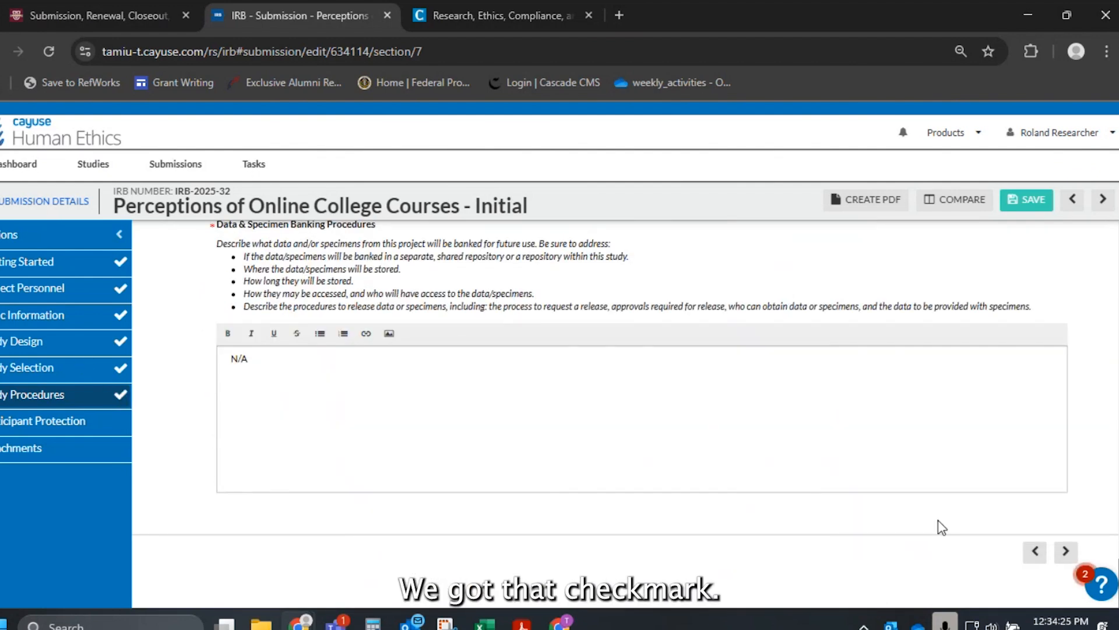
Proceed to Participant Protection and enter "No more risks than they will find in ordinary interactions." as the potential risks, checking the risk wording guidance
{"action": "left_click", "coordinate": [1066, 552]}
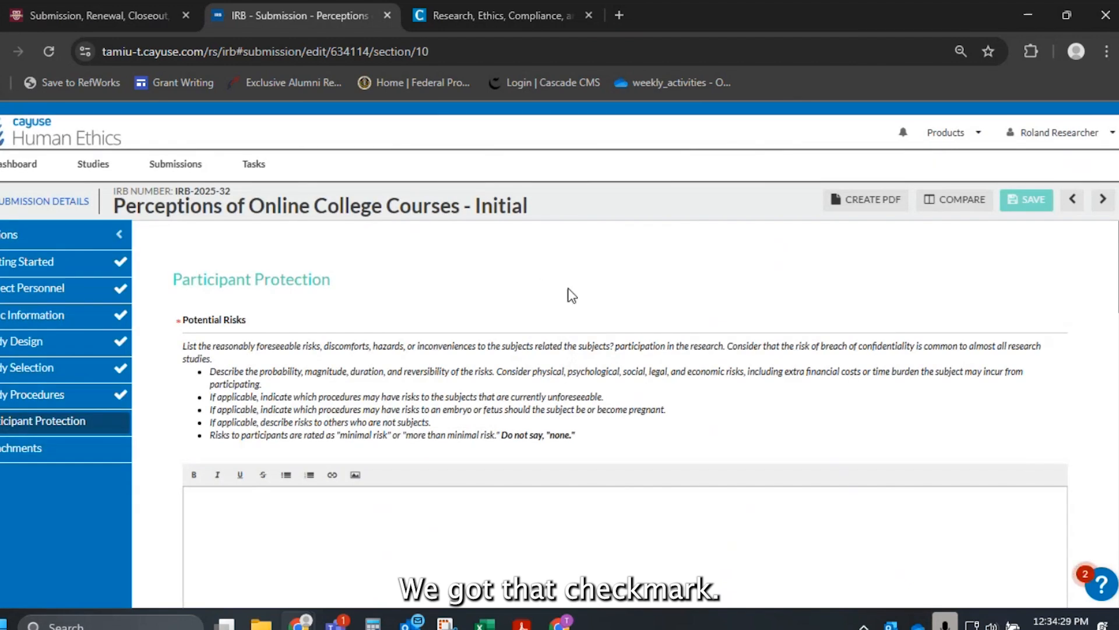
{"action": "scroll", "coordinate": [569, 295], "scroll_direction": "down", "scroll_amount": 1}
{"action": "left_click", "coordinate": [502, 519]}
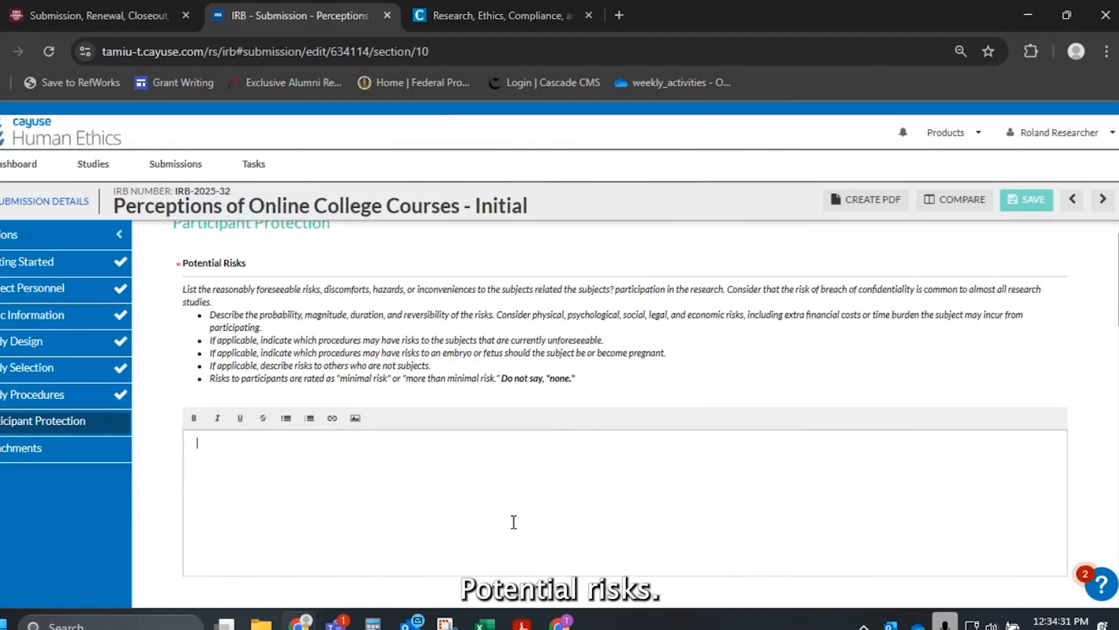
{"action": "scroll", "coordinate": [513, 536], "scroll_direction": "down", "scroll_amount": 1}
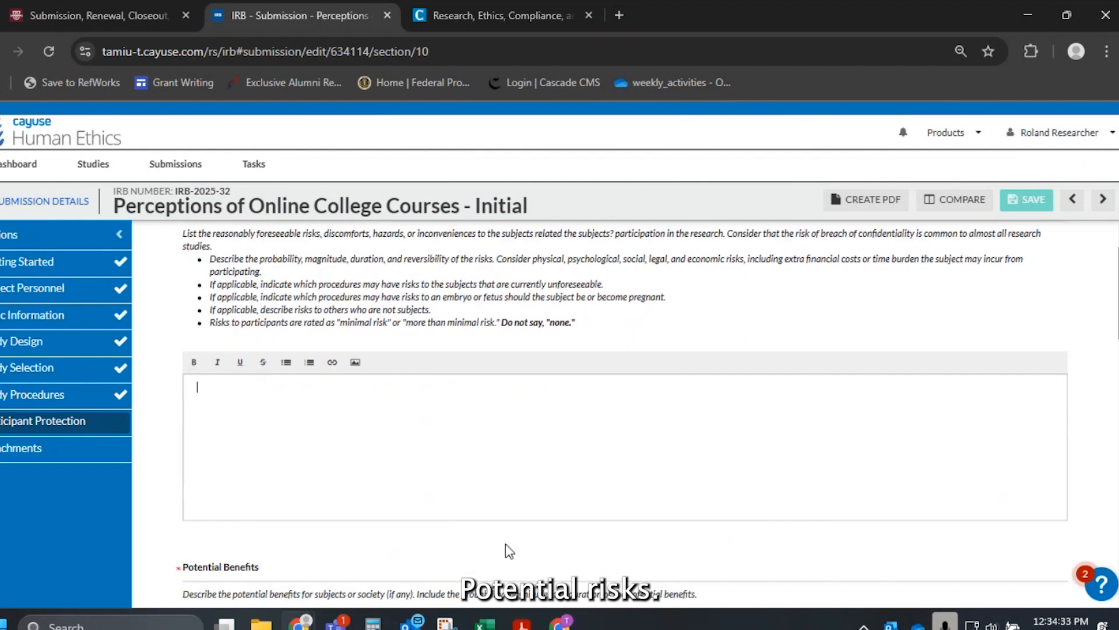
{"action": "type", "text": "No more r"}
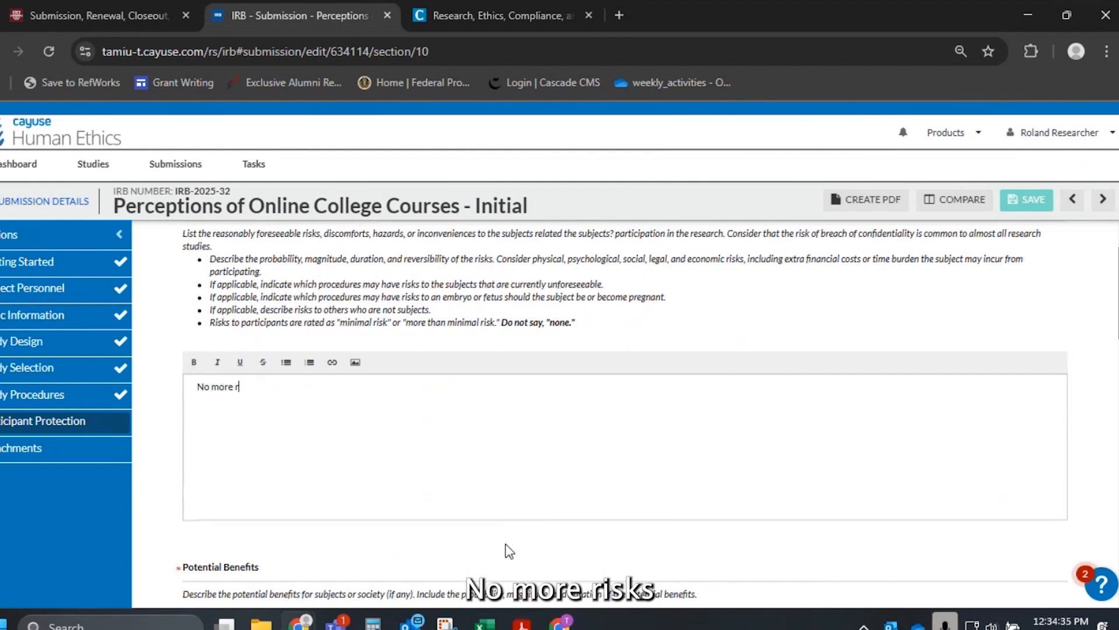
{"action": "type", "text": "isks than"}
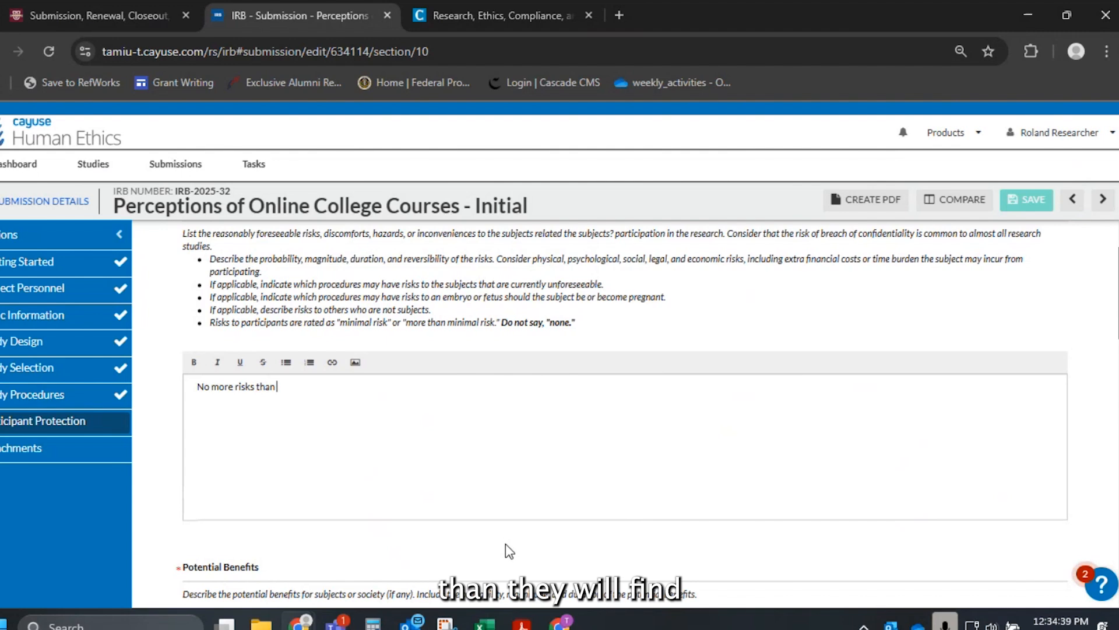
{"action": "type", "text": " they will find in ordinary interactions."}
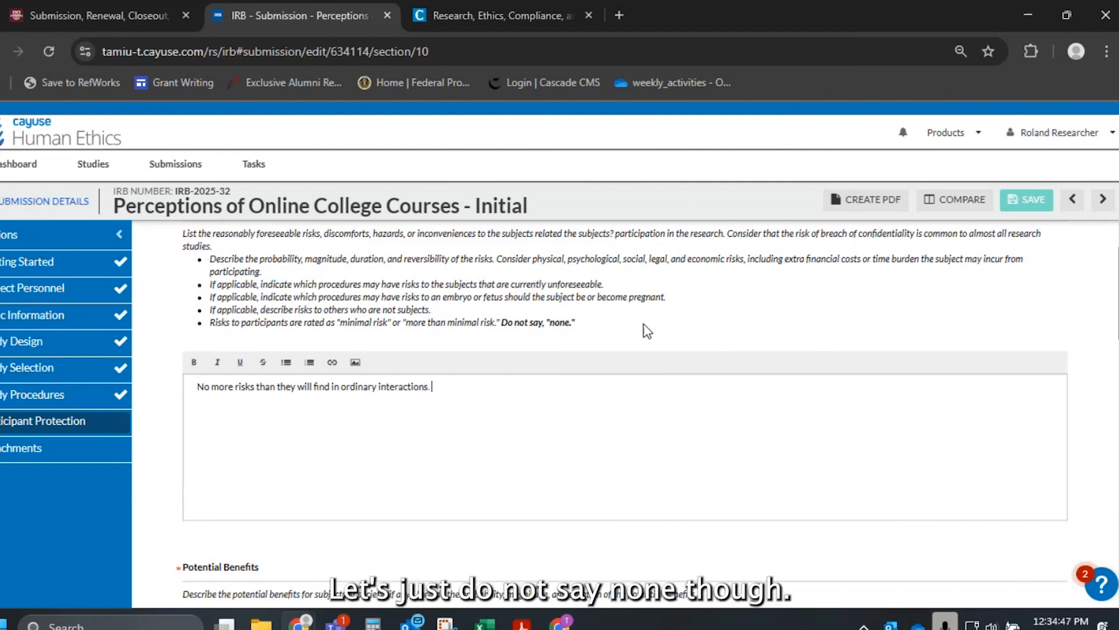
{"action": "left_click_drag", "start_coordinate": [576, 322], "coordinate": [491, 322]}
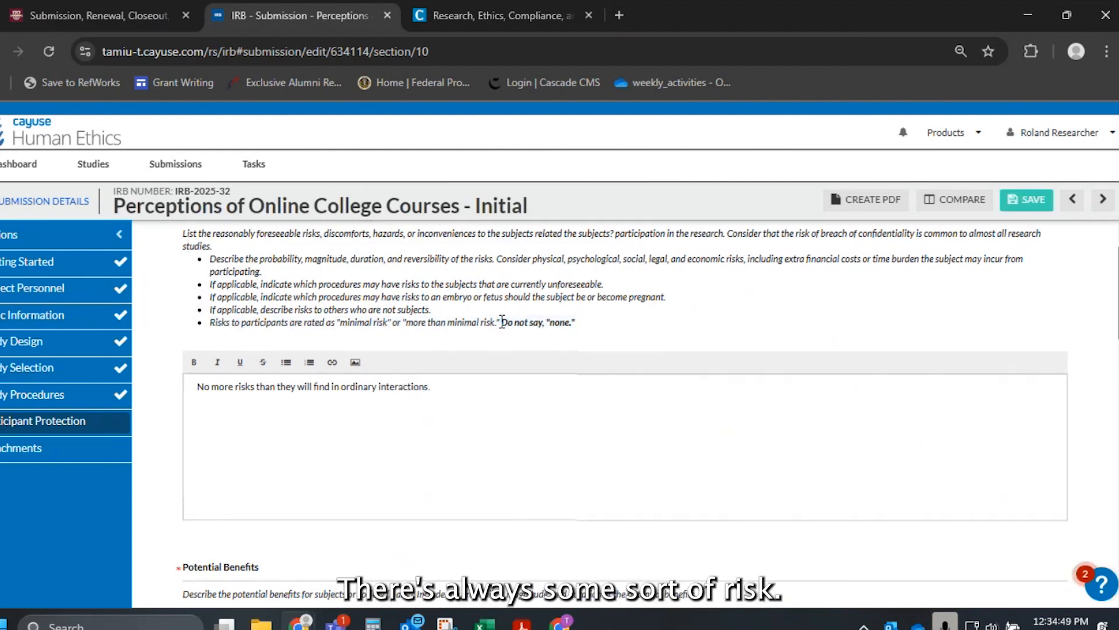
State in the potential benefits description that the study offers no benefits
{"action": "scroll", "coordinate": [680, 397], "scroll_direction": "down", "scroll_amount": 2}
{"action": "scroll", "coordinate": [680, 397], "scroll_direction": "down", "scroll_amount": 2}
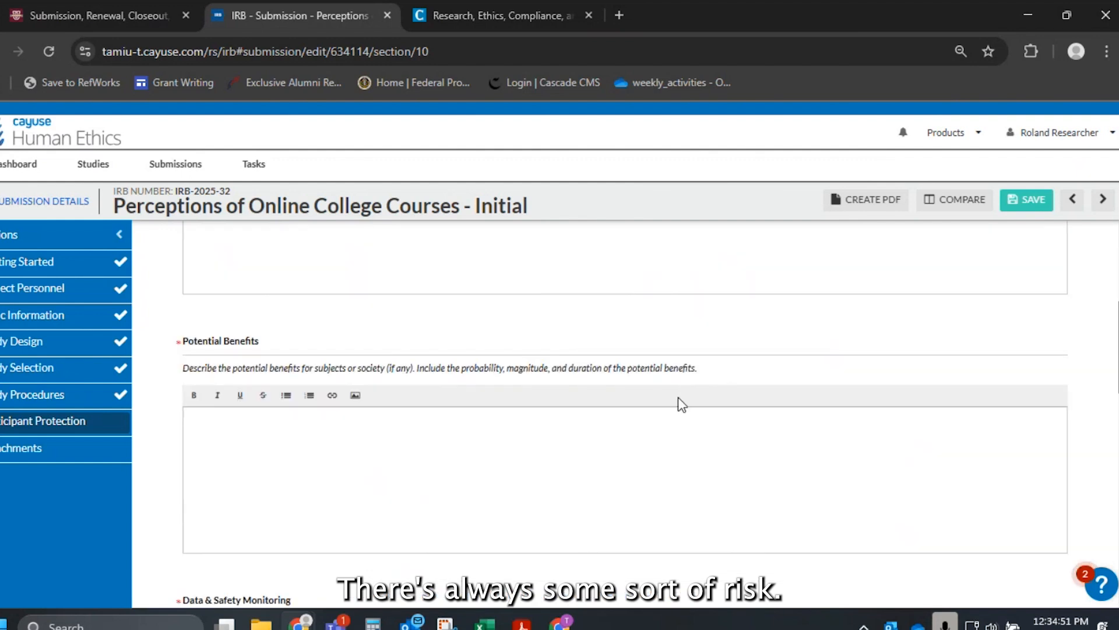
{"action": "scroll", "coordinate": [679, 398], "scroll_direction": "down", "scroll_amount": 2}
{"action": "left_click", "coordinate": [657, 393]}
{"action": "type", "text": "No beni"}
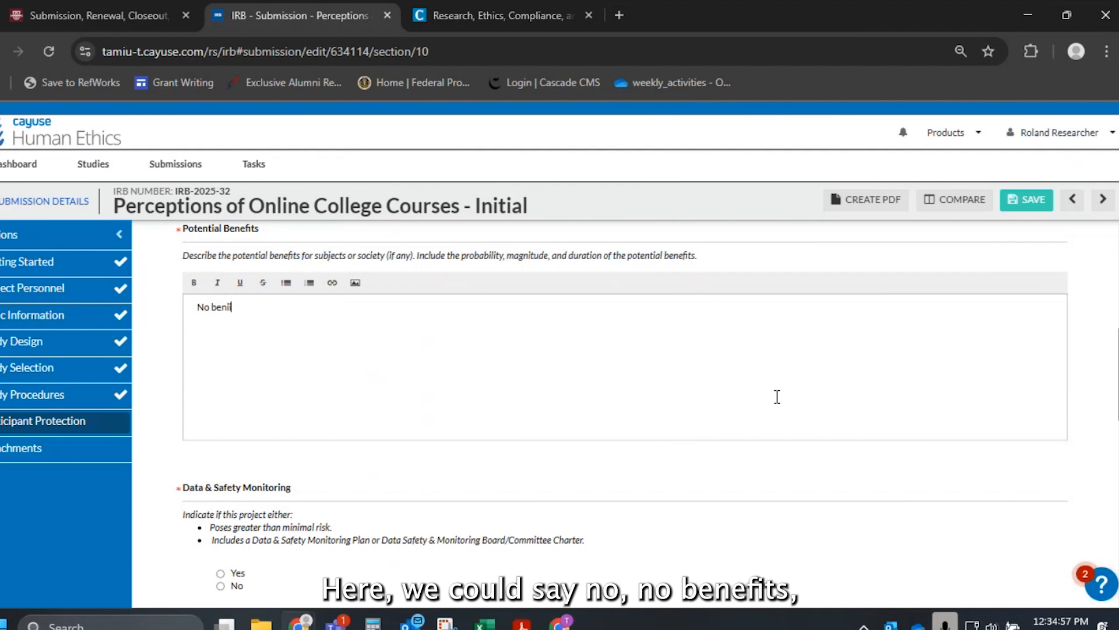
Answer No to the data and safety monitoring question and No to using deception as a method of data gathering
{"action": "scroll", "coordinate": [306, 397], "scroll_direction": "down", "scroll_amount": 2}
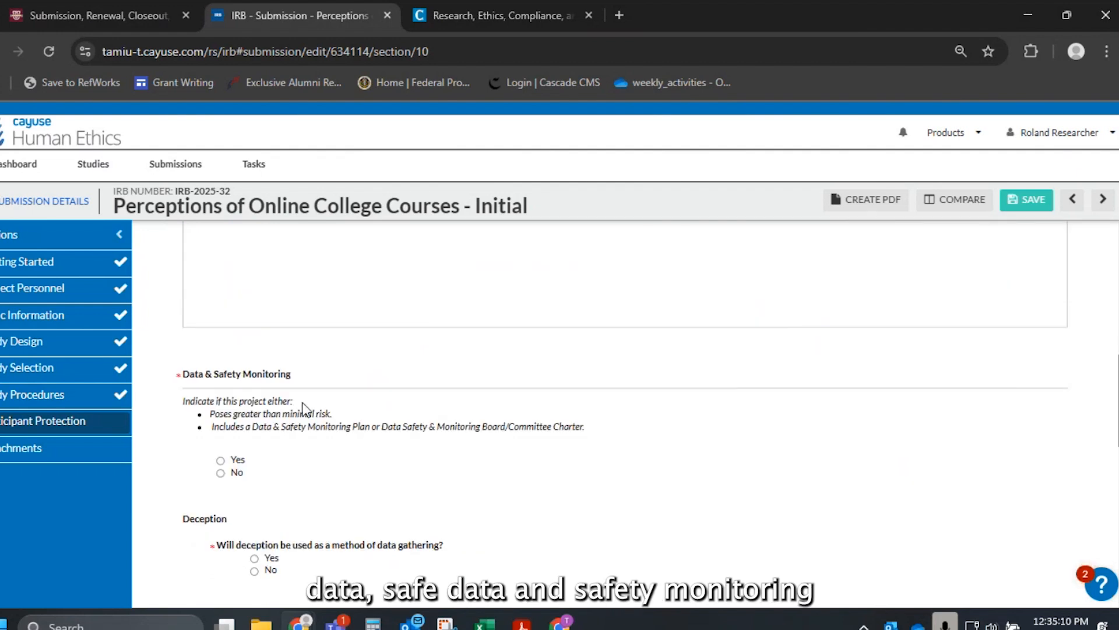
{"action": "scroll", "coordinate": [382, 512], "scroll_direction": "down", "scroll_amount": 1}
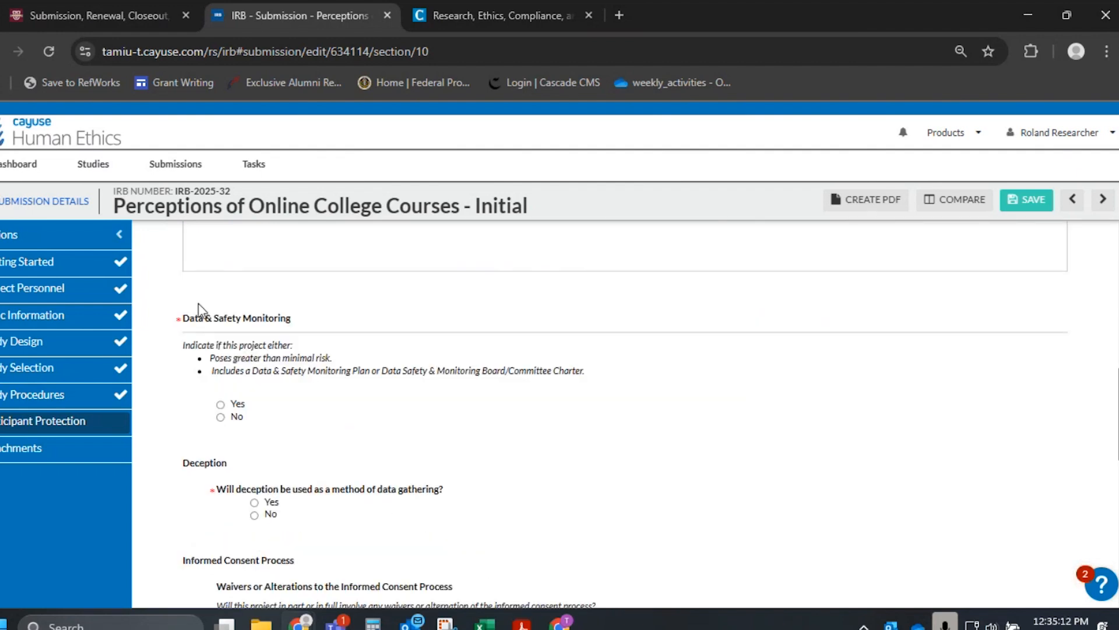
{"action": "left_click", "coordinate": [239, 417]}
{"action": "scroll", "coordinate": [366, 449], "scroll_direction": "down", "scroll_amount": 2}
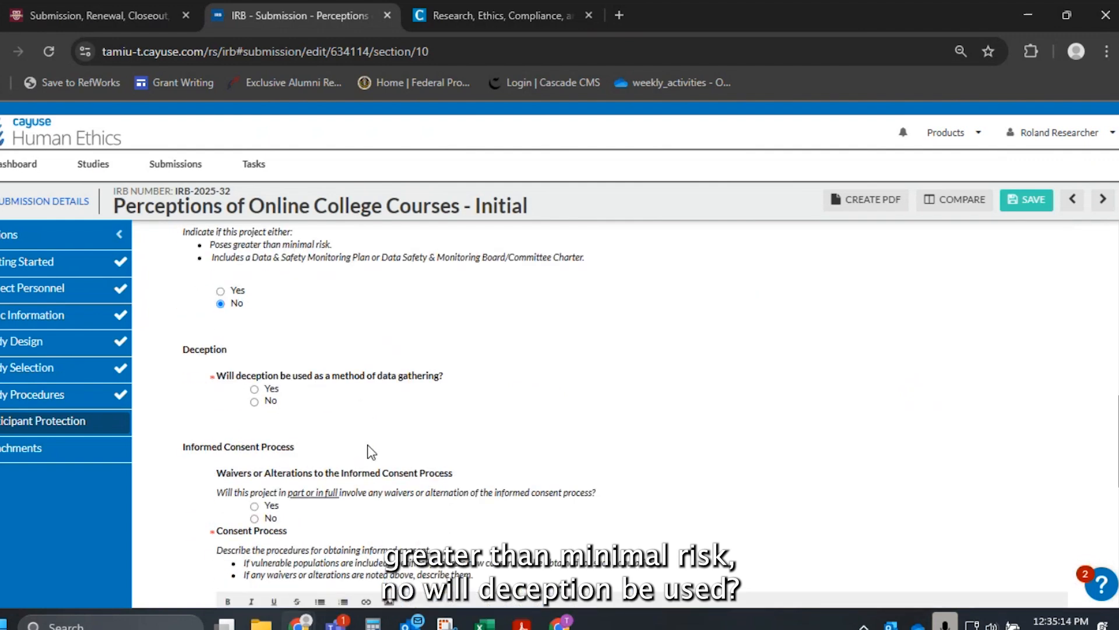
{"action": "left_click", "coordinate": [270, 401]}
Answer Yes to waivers or alterations of the informed consent process and select Waiver of Documentation of Consent
{"action": "scroll", "coordinate": [348, 429], "scroll_direction": "down", "scroll_amount": 2}
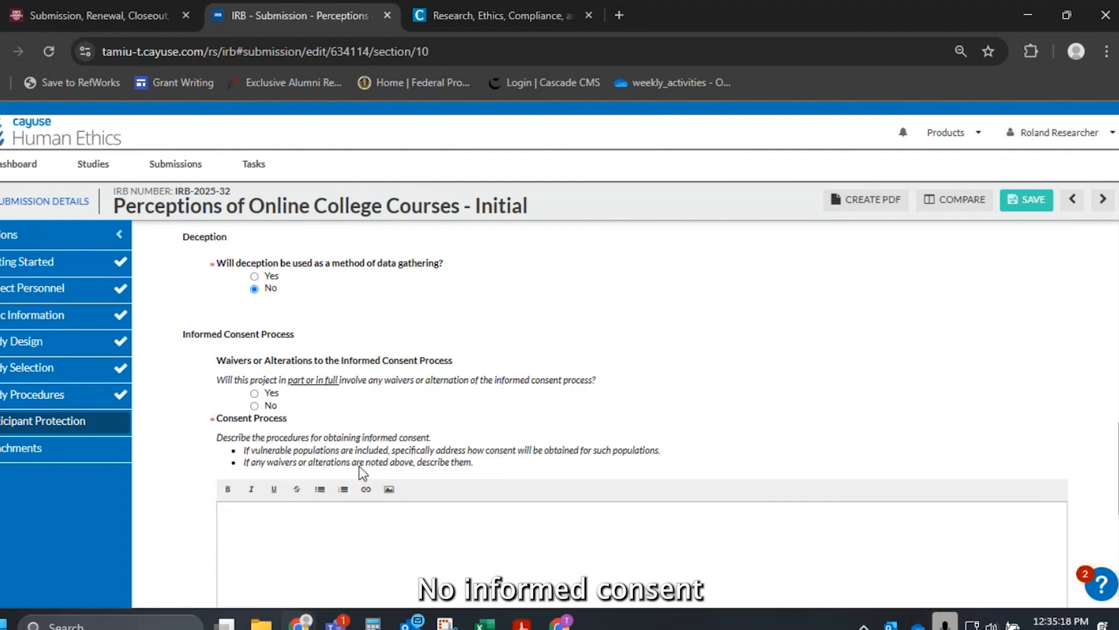
{"action": "scroll", "coordinate": [325, 421], "scroll_direction": "down", "scroll_amount": 1}
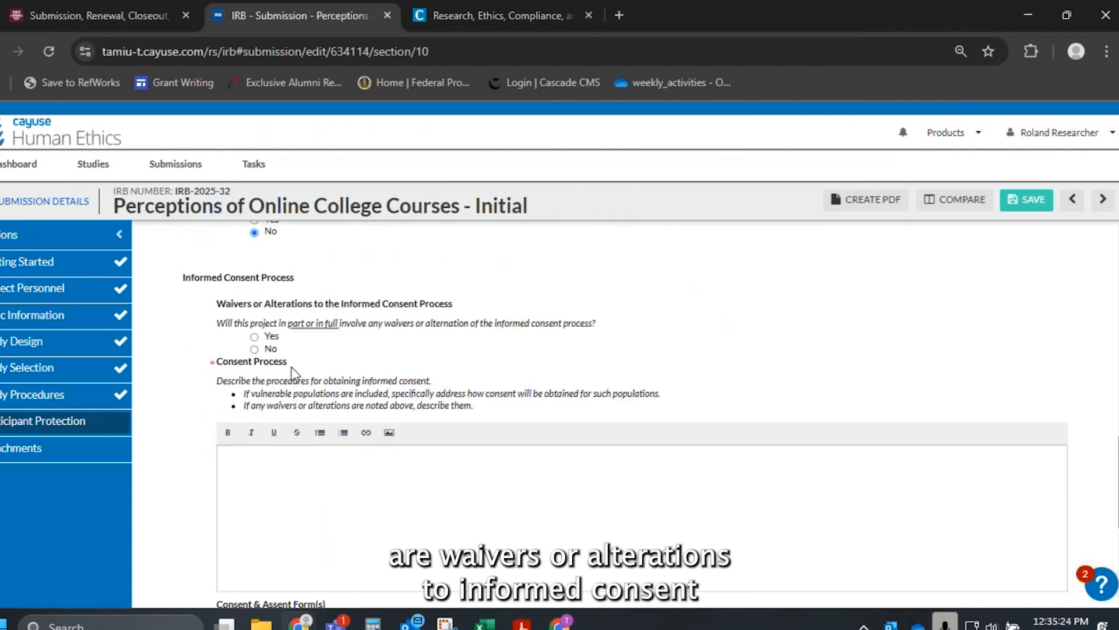
{"action": "left_click", "coordinate": [276, 338]}
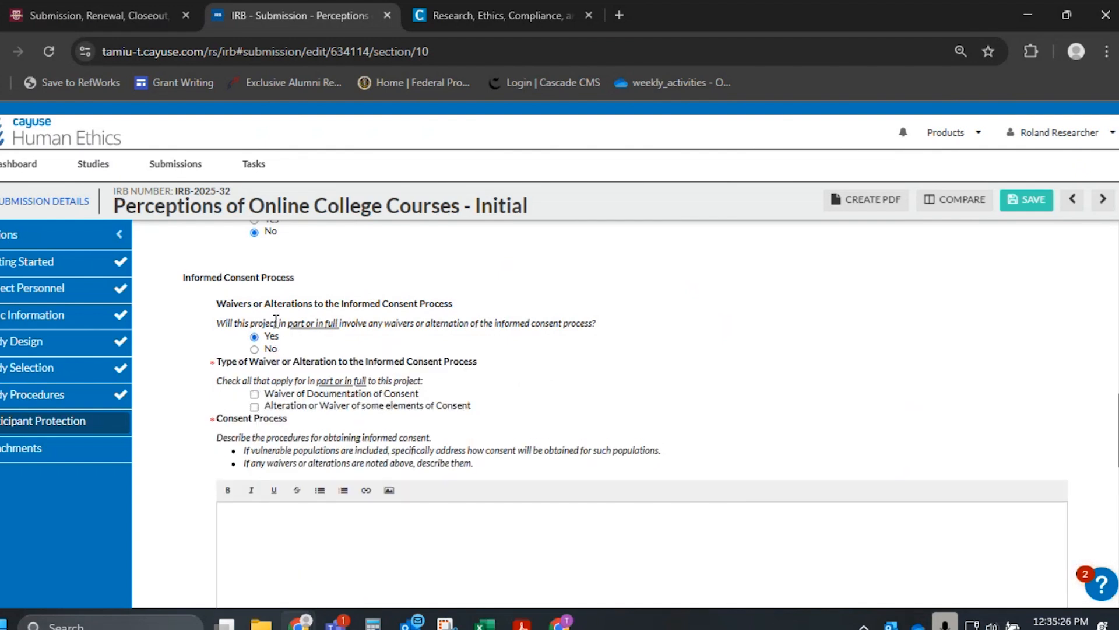
{"action": "left_click", "coordinate": [280, 393]}
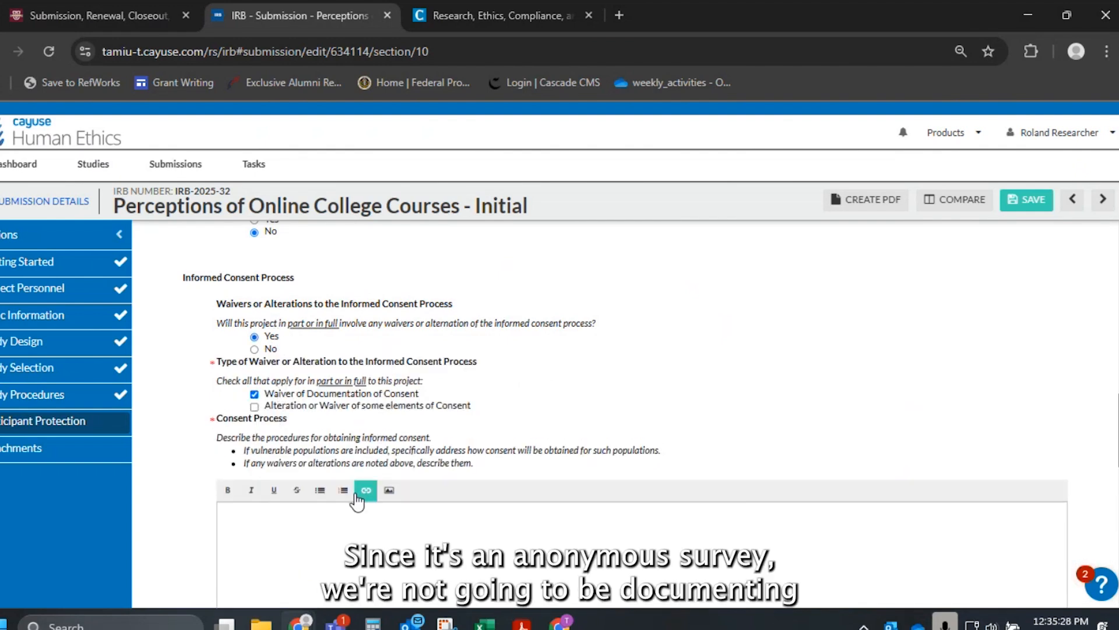
Describe the consent process as "Programmed into survey instrument."
{"action": "scroll", "coordinate": [349, 495], "scroll_direction": "down", "scroll_amount": 3}
{"action": "scroll", "coordinate": [346, 494], "scroll_direction": "up", "scroll_amount": 1}
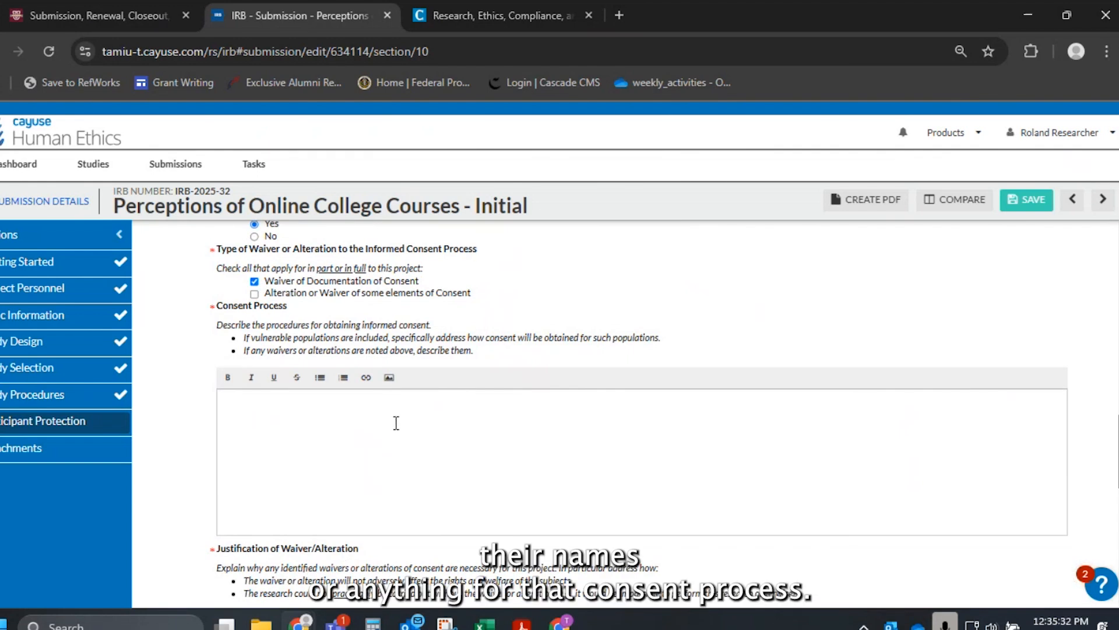
{"action": "left_click", "coordinate": [368, 431]}
{"action": "type", "text": "PRage"}
{"action": "key", "text": "BackSpace"}
{"action": "key", "text": "BackSpace"}
{"action": "key", "text": "BackSpace"}
{"action": "key", "text": "BackSpace"}
{"action": "type", "text": "rogrammed into"}
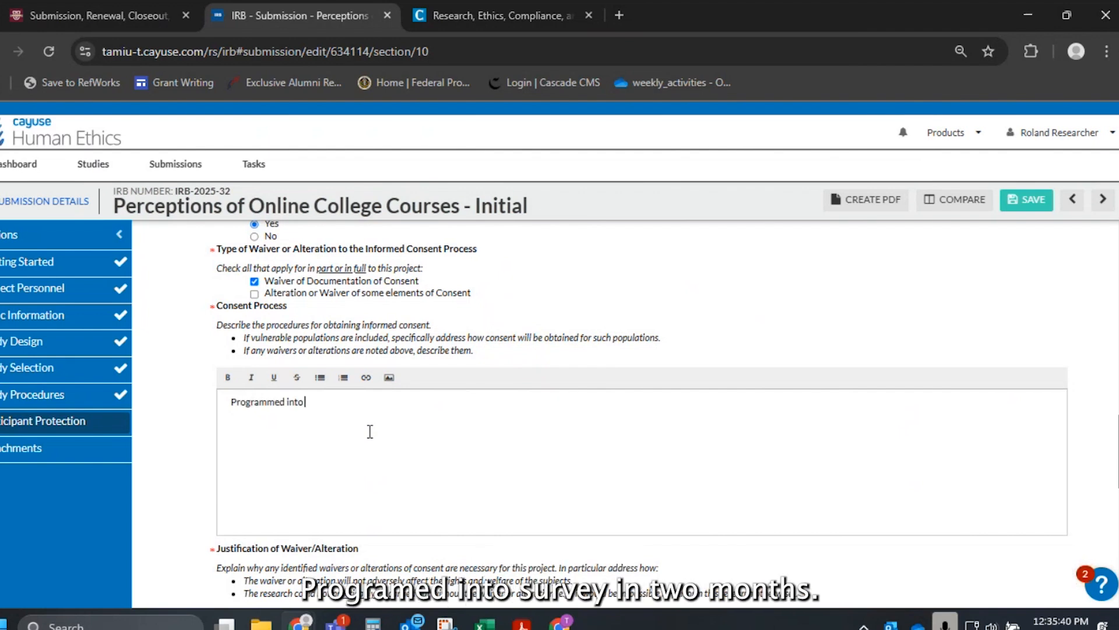
{"action": "type", "text": " survey instrument."}
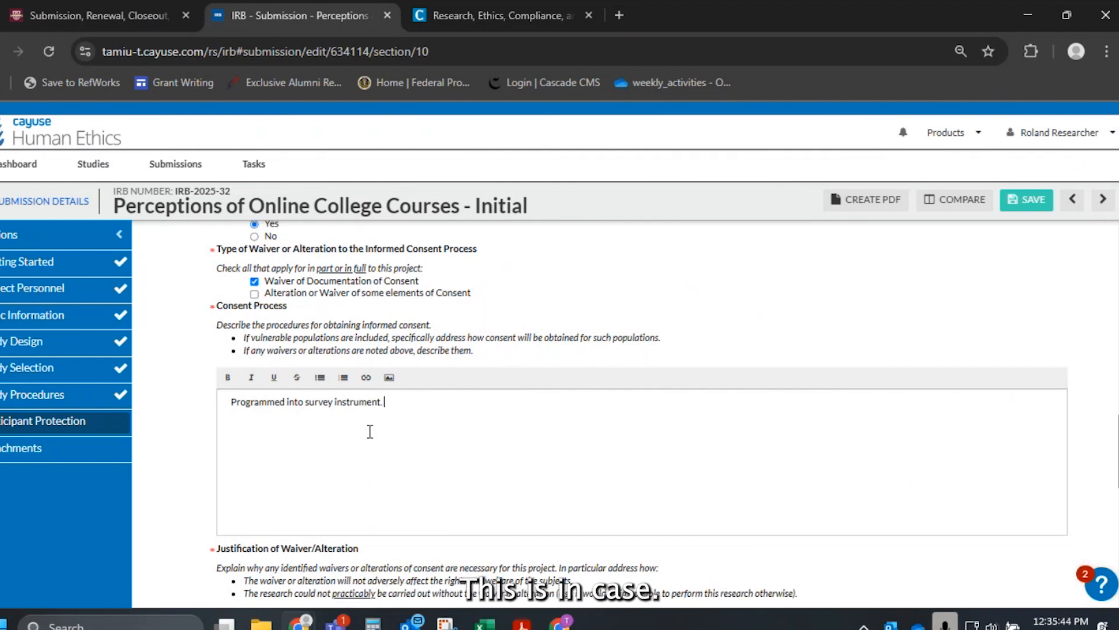
Enter "No more than minimal risk." as the justification of the consent waiver
{"action": "scroll", "coordinate": [472, 498], "scroll_direction": "down", "scroll_amount": 2}
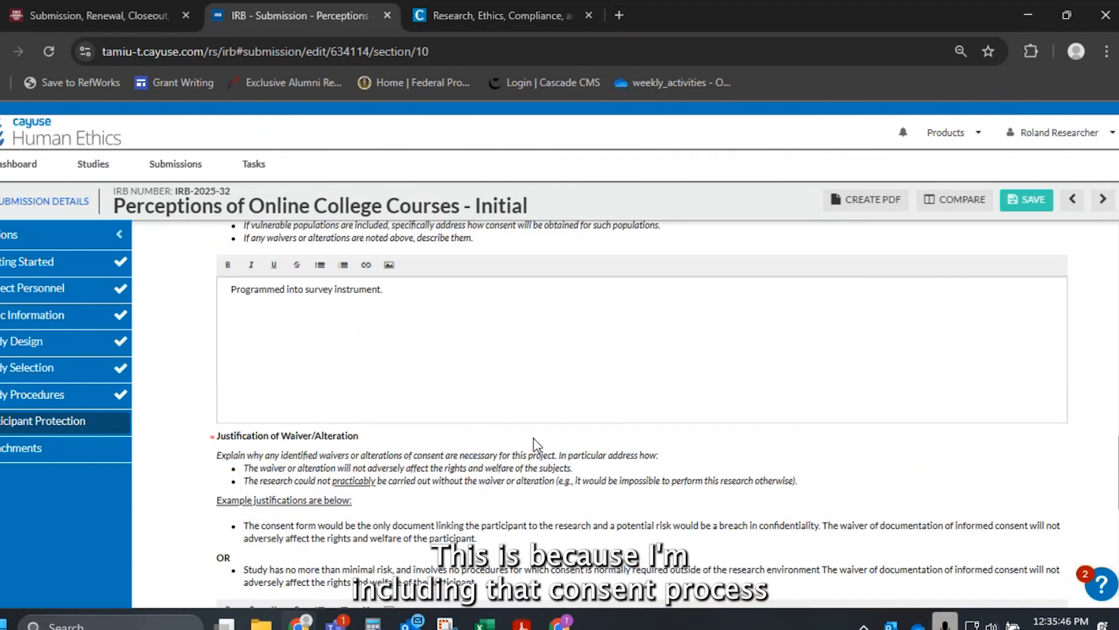
{"action": "scroll", "coordinate": [534, 425], "scroll_direction": "down", "scroll_amount": 3}
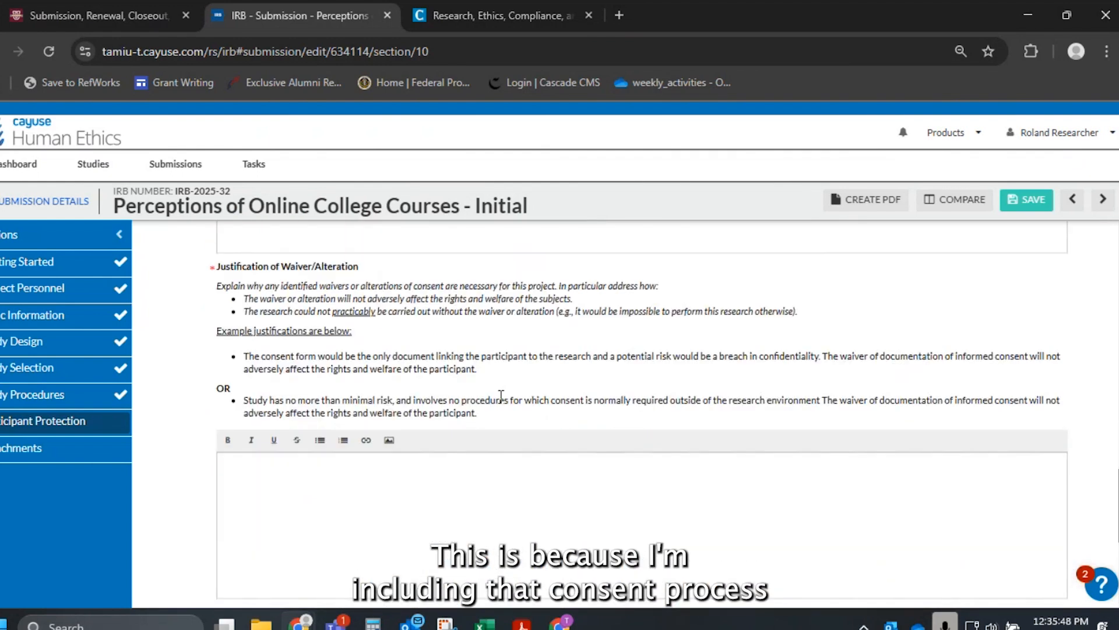
{"action": "scroll", "coordinate": [438, 341], "scroll_direction": "down", "scroll_amount": 2}
{"action": "left_click", "coordinate": [432, 435]}
{"action": "type", "text": "No more than minimal risk."}
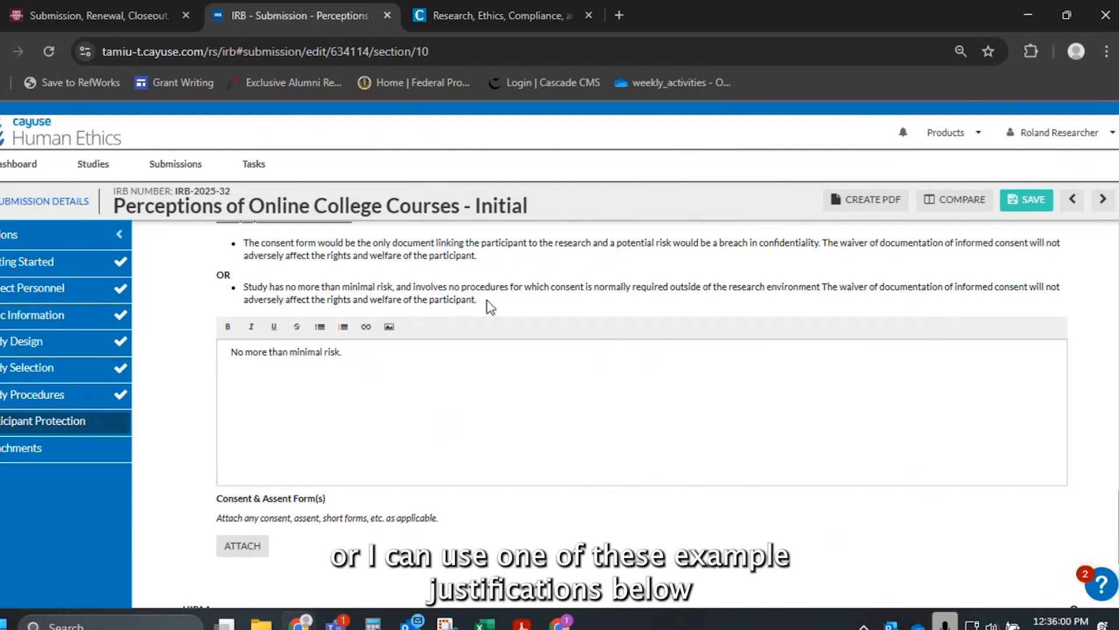
Replace the waiver justification with a copy of the second example justification, beginning "Study has no more than minimal risk"
{"action": "scroll", "coordinate": [487, 300], "scroll_direction": "up", "scroll_amount": 1}
{"action": "left_click_drag", "start_coordinate": [286, 274], "coordinate": [352, 274]}
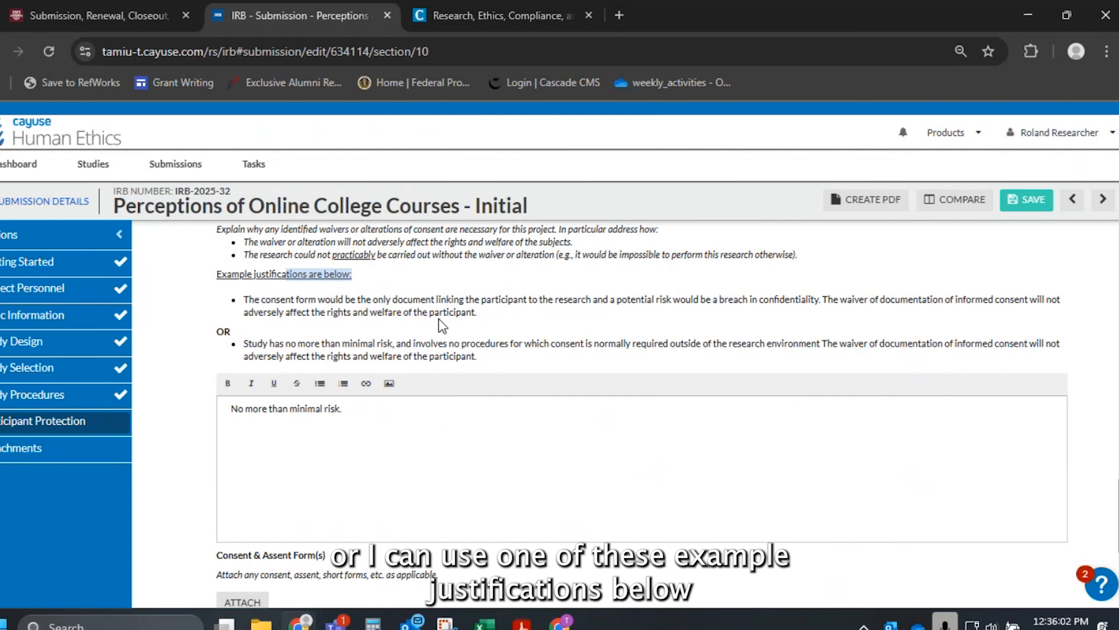
{"action": "left_click_drag", "start_coordinate": [488, 362], "coordinate": [245, 344]}
{"action": "right_click", "coordinate": [276, 367]}
{"action": "left_click", "coordinate": [300, 368]}
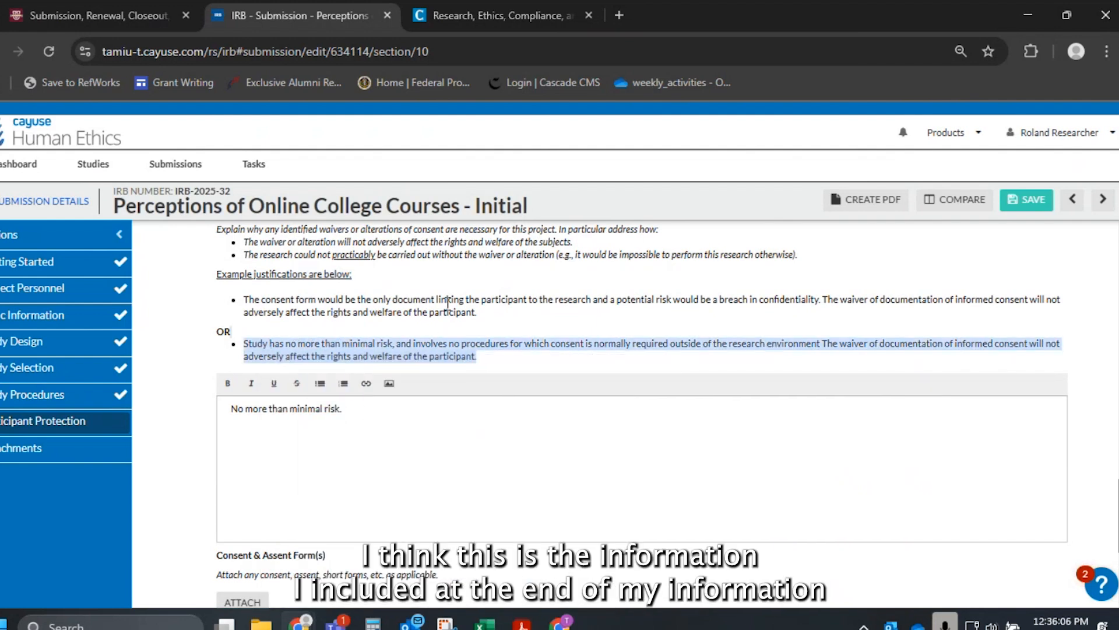
{"action": "left_click_drag", "start_coordinate": [412, 412], "coordinate": [229, 409]}
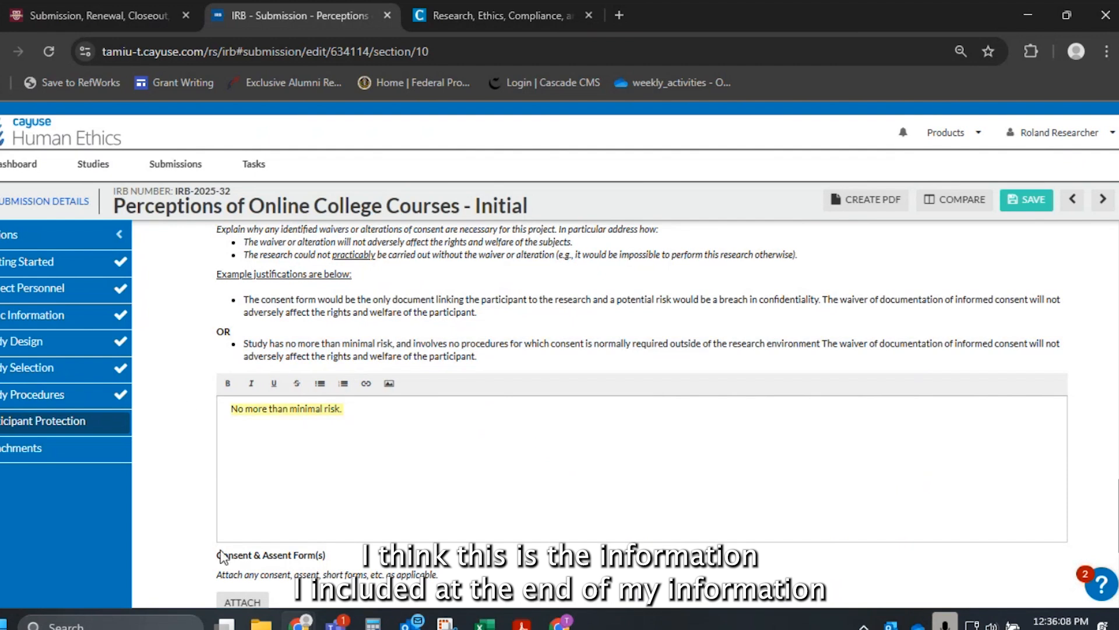
{"action": "key", "text": "ctrl+v"}
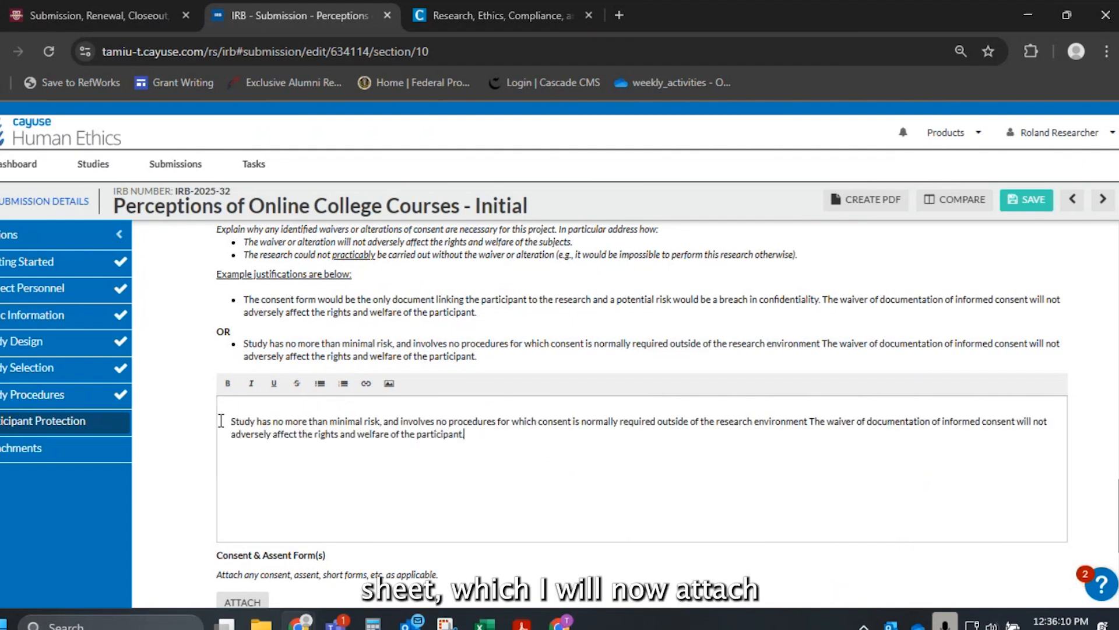
Attach the file College_Online_Courses_IRB_Info_Sheet under Consent & Assent Form(s)
{"action": "scroll", "coordinate": [370, 517], "scroll_direction": "down", "scroll_amount": 4}
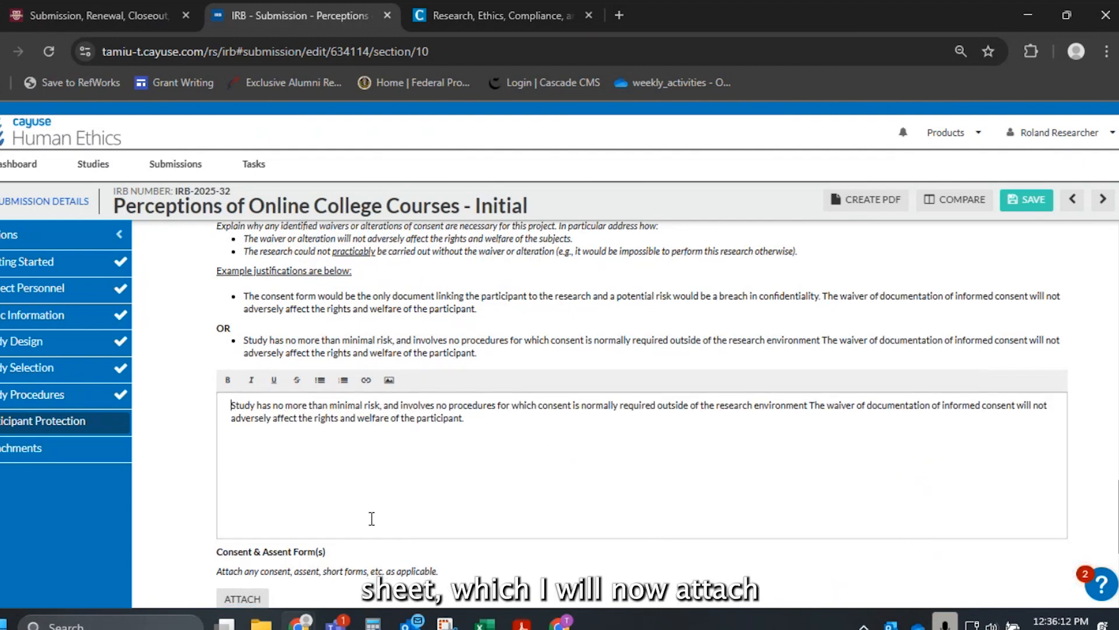
{"action": "scroll", "coordinate": [371, 390], "scroll_direction": "down", "scroll_amount": 1}
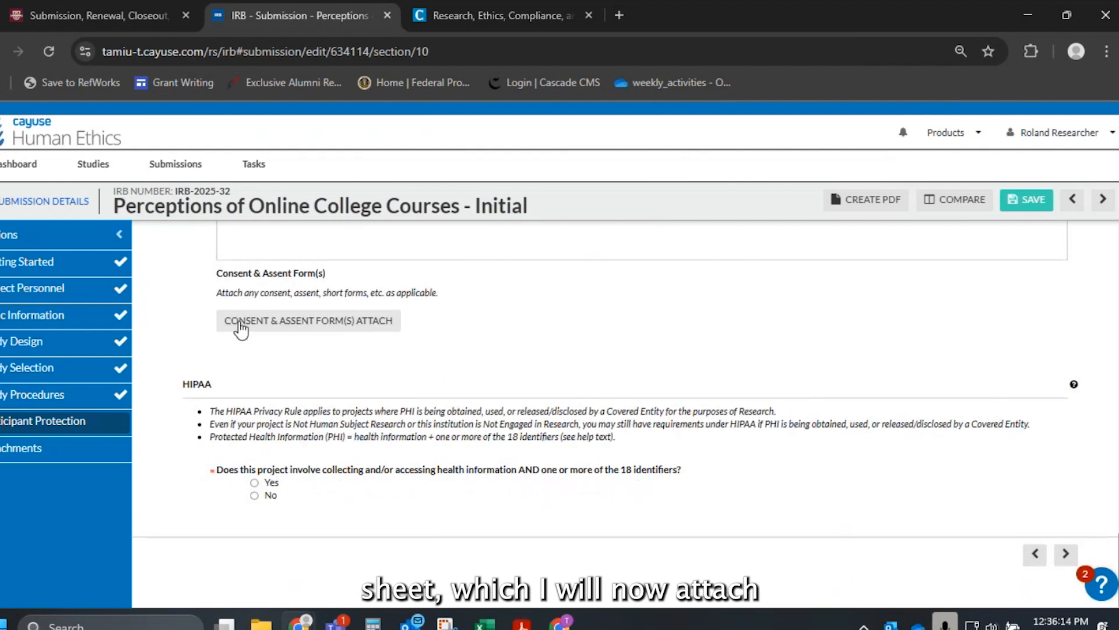
{"action": "left_click", "coordinate": [241, 327]}
{"action": "left_click", "coordinate": [286, 263]}
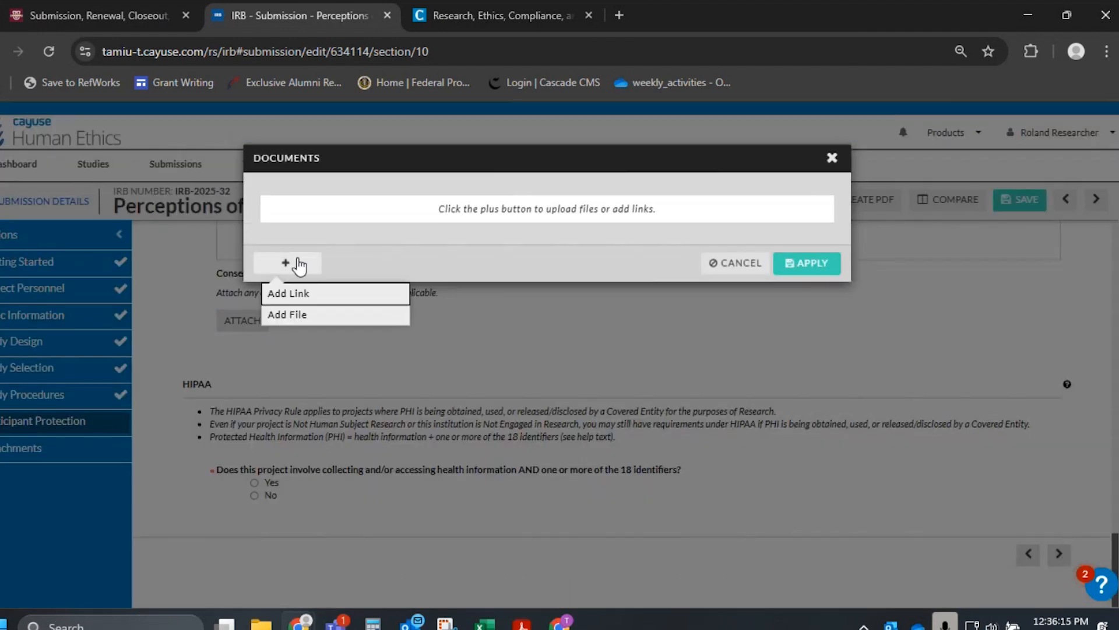
{"action": "left_click", "coordinate": [294, 314]}
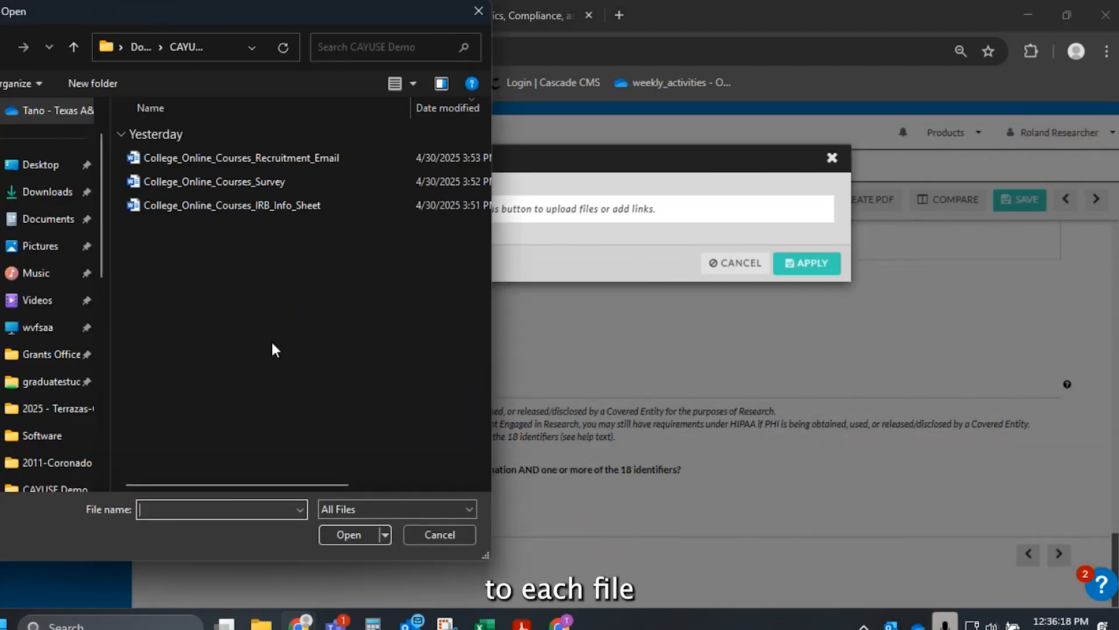
{"action": "left_click", "coordinate": [314, 208]}
{"action": "left_click", "coordinate": [348, 534]}
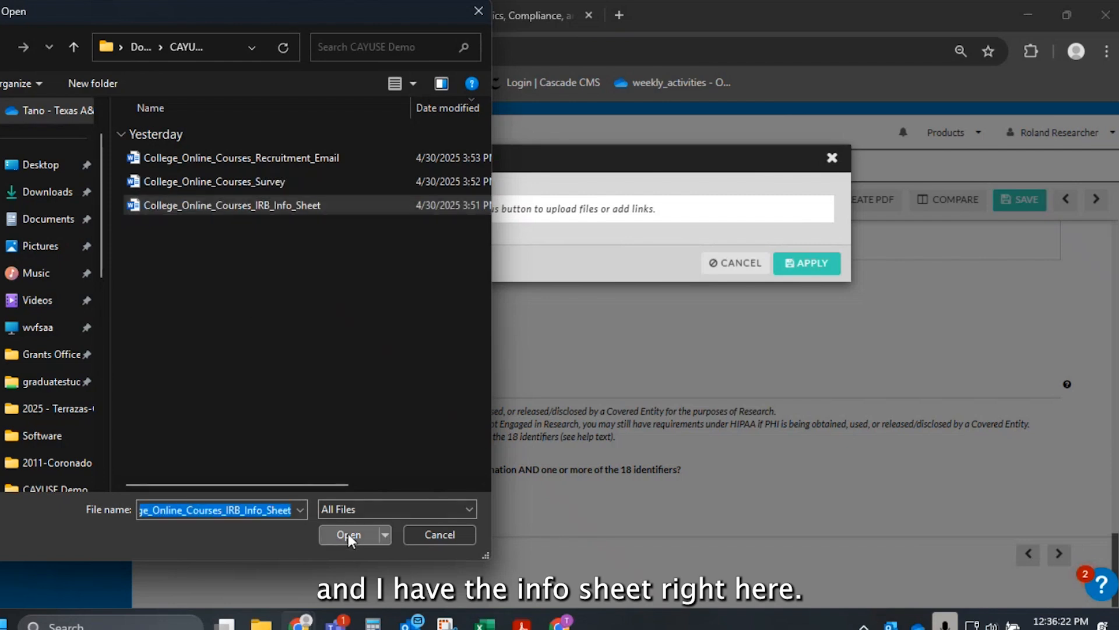
{"action": "left_click", "coordinate": [825, 273]}
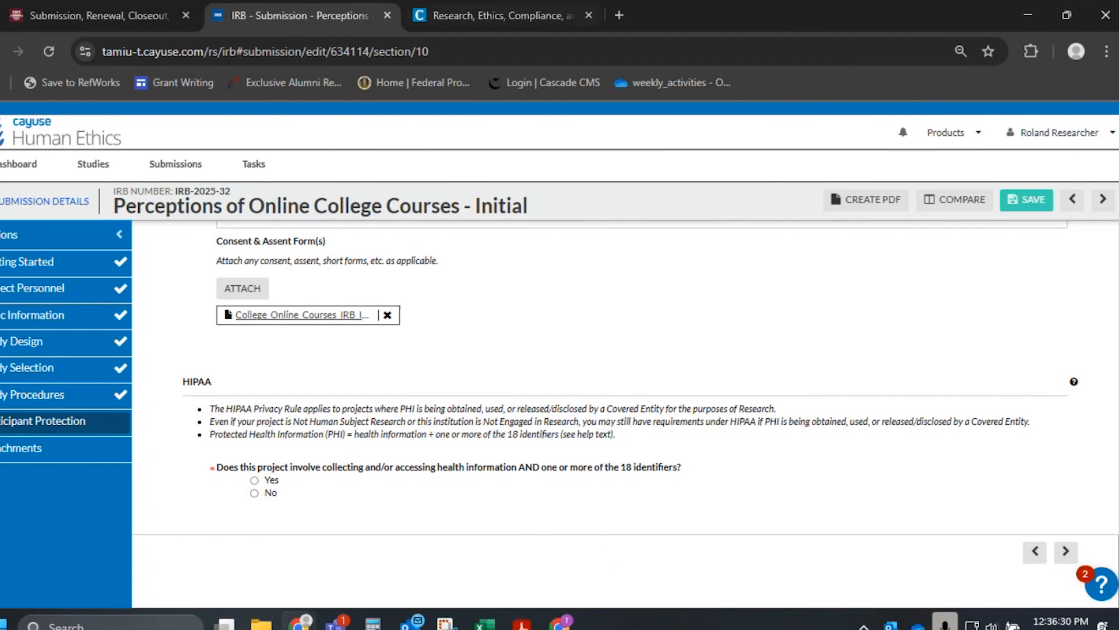
Answer No to the HIPAA question on health information with identifiers and proceed to the Attachments section
{"action": "left_click", "coordinate": [277, 493]}
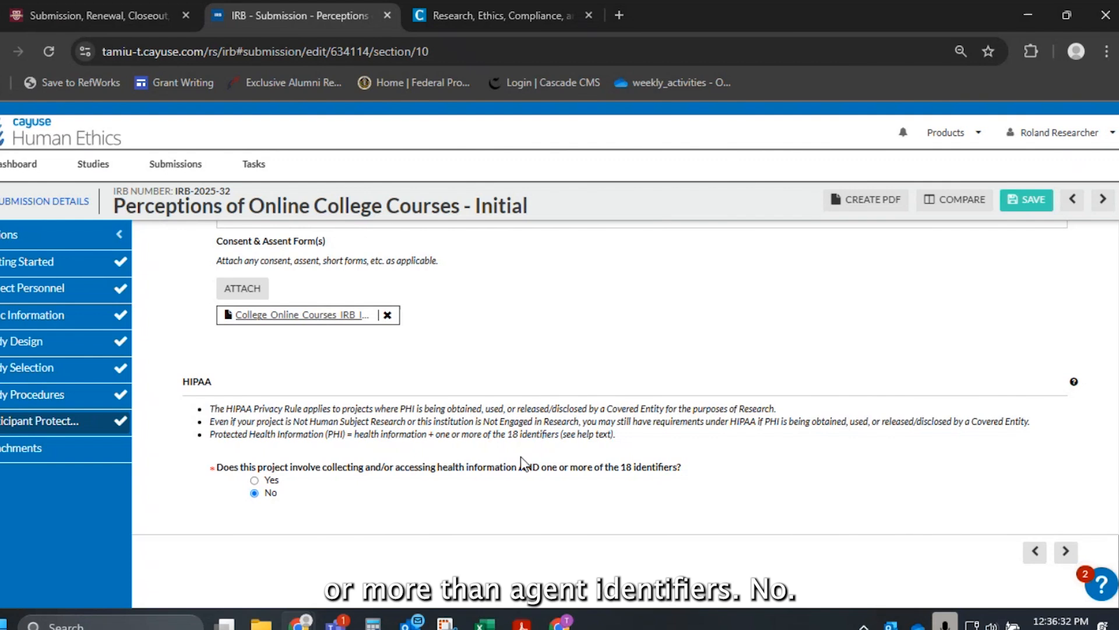
{"action": "left_click", "coordinate": [1071, 552]}
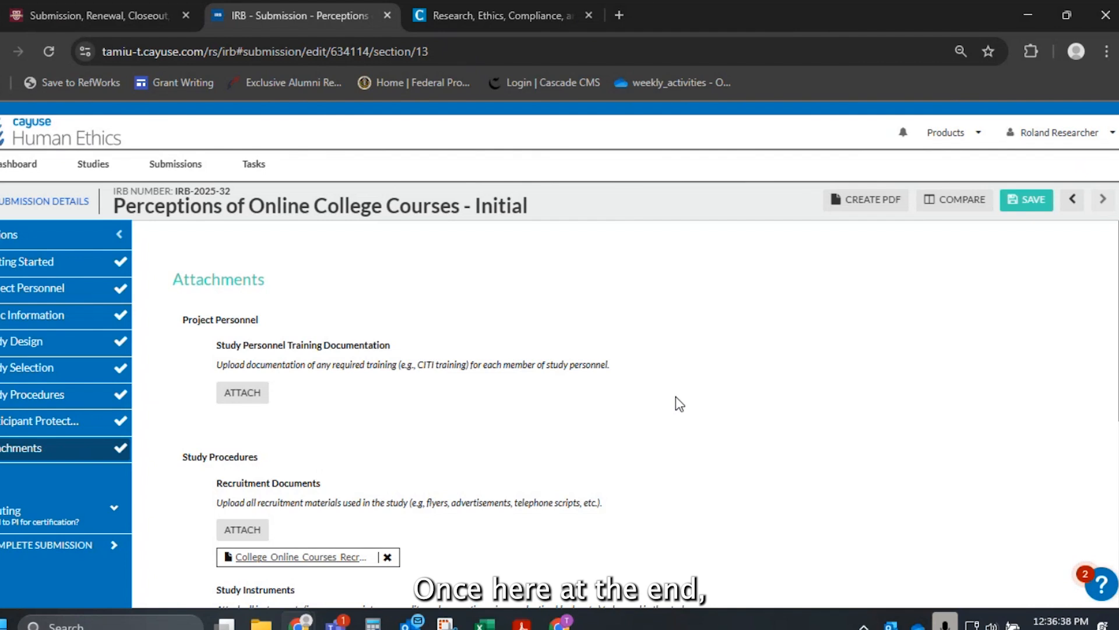
Review the attached recruitment documents, study instruments and consent forms, and save the submission
{"action": "scroll", "coordinate": [679, 403], "scroll_direction": "down", "scroll_amount": 5}
{"action": "scroll", "coordinate": [694, 379], "scroll_direction": "down", "scroll_amount": 1}
{"action": "scroll", "coordinate": [250, 321], "scroll_direction": "up", "scroll_amount": 3}
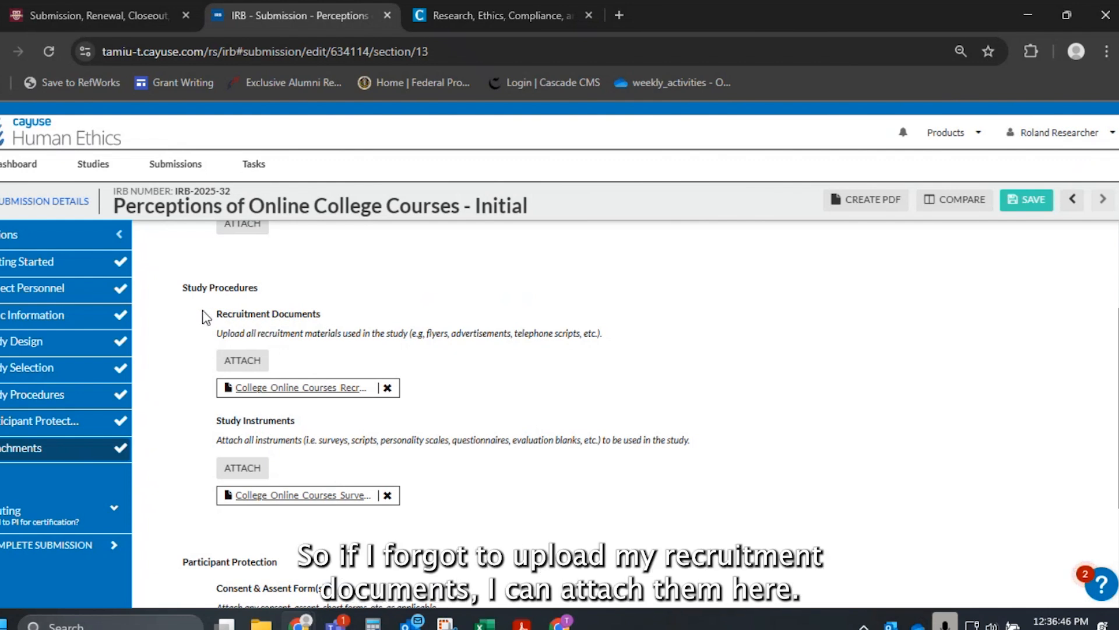
{"action": "left_click_drag", "start_coordinate": [203, 315], "coordinate": [575, 347]}
{"action": "left_click", "coordinate": [569, 339]}
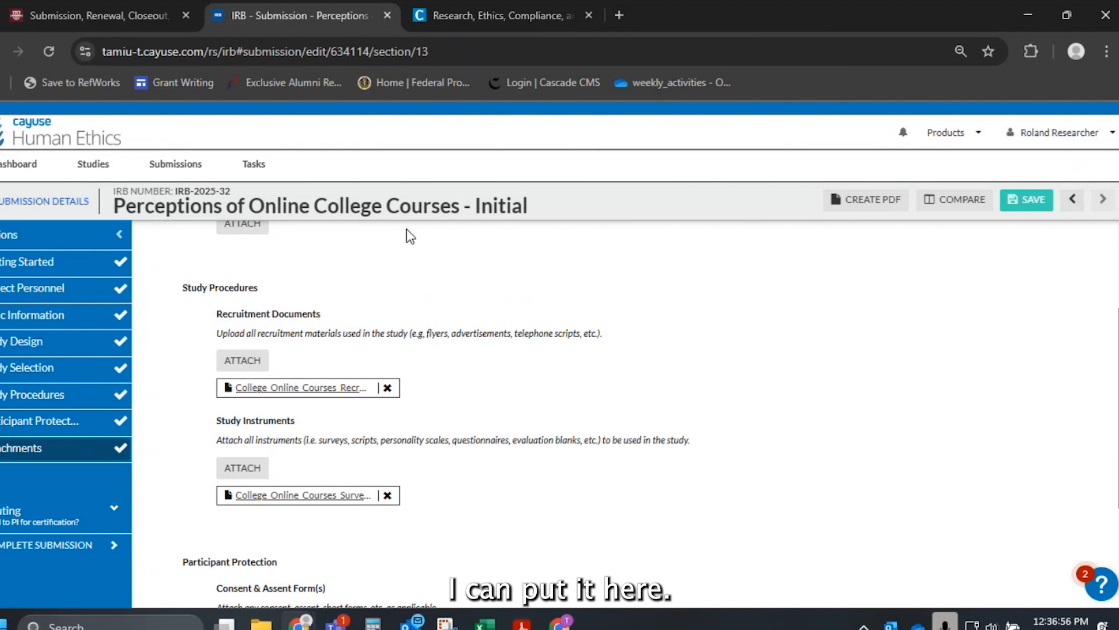
{"action": "scroll", "coordinate": [320, 317], "scroll_direction": "down", "scroll_amount": 2}
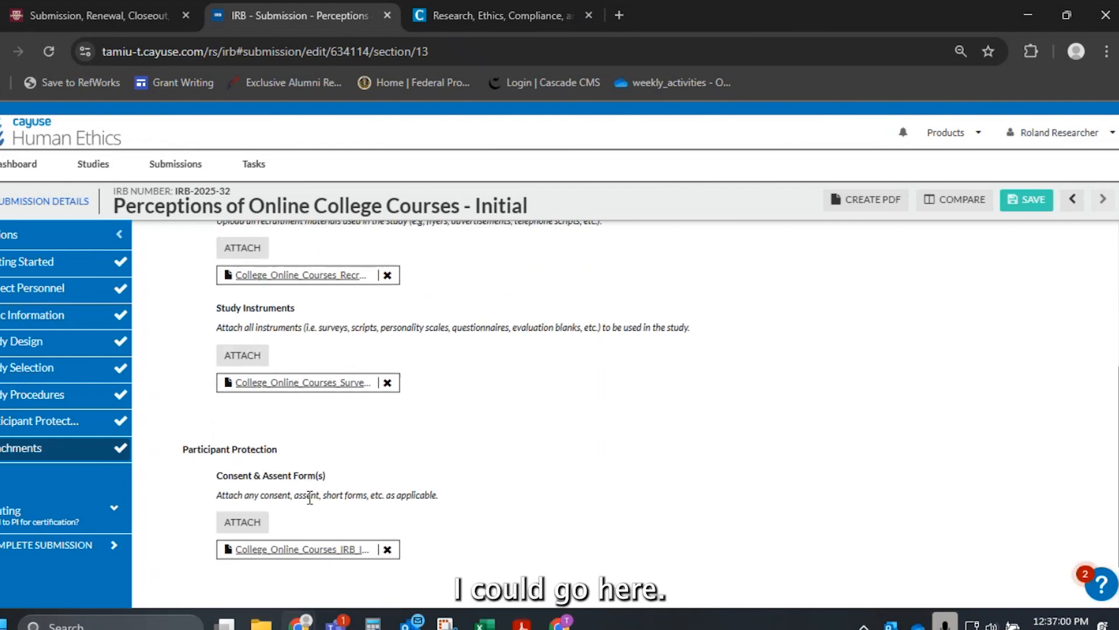
{"action": "scroll", "coordinate": [353, 521], "scroll_direction": "down", "scroll_amount": 1}
{"action": "scroll", "coordinate": [290, 396], "scroll_direction": "down", "scroll_amount": 1}
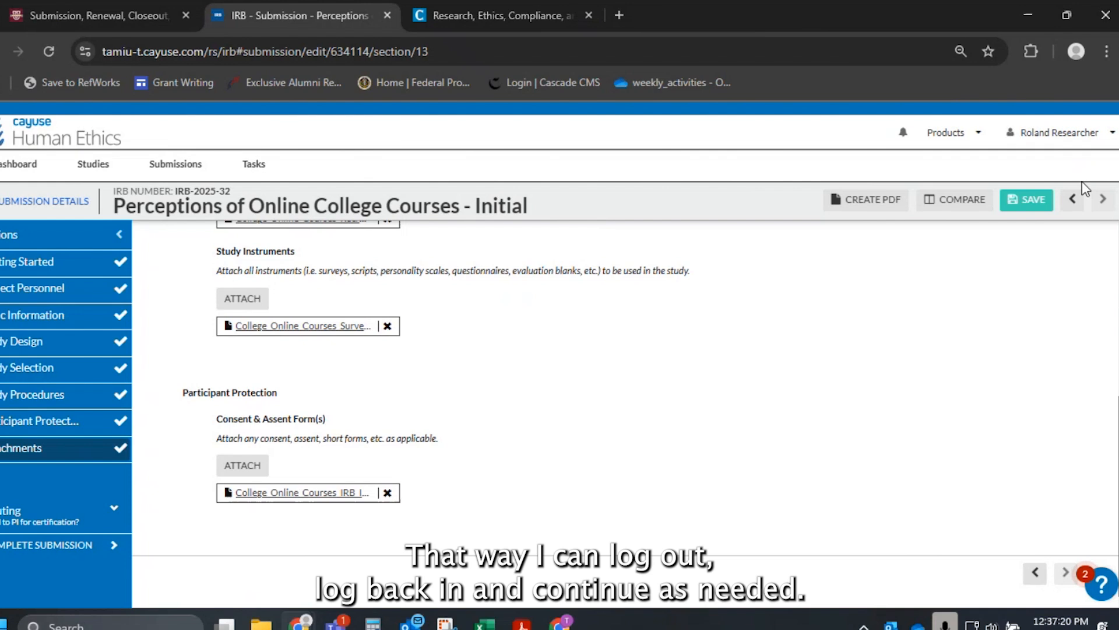
{"action": "left_click", "coordinate": [1027, 199]}
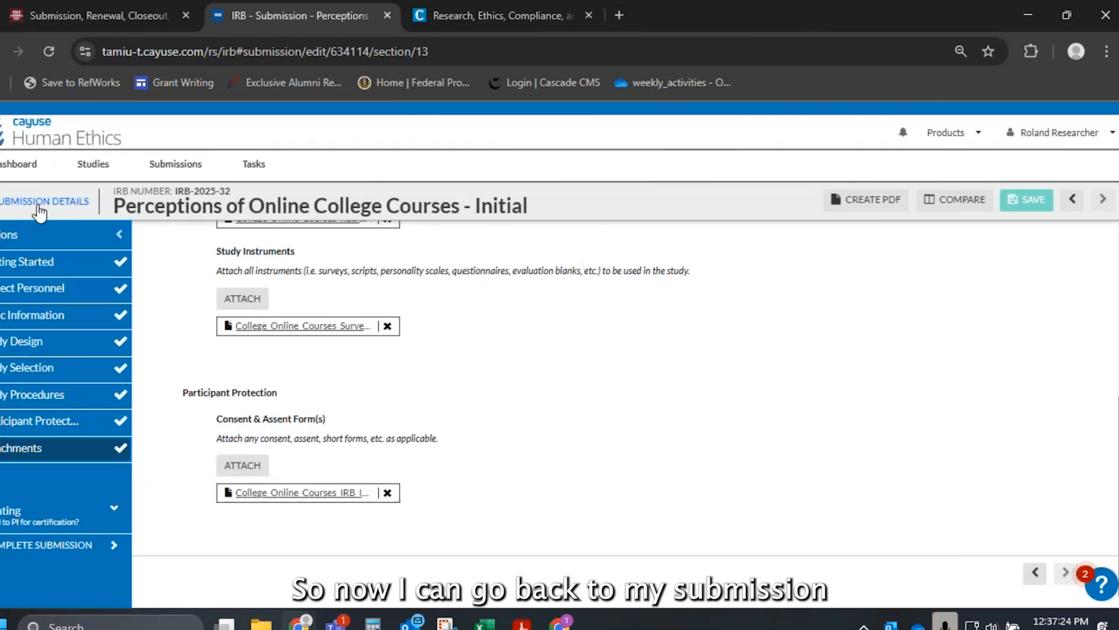
Check the required tasks in the submission details, and view the dashboard and the list of active studies
{"action": "left_click", "coordinate": [38, 206]}
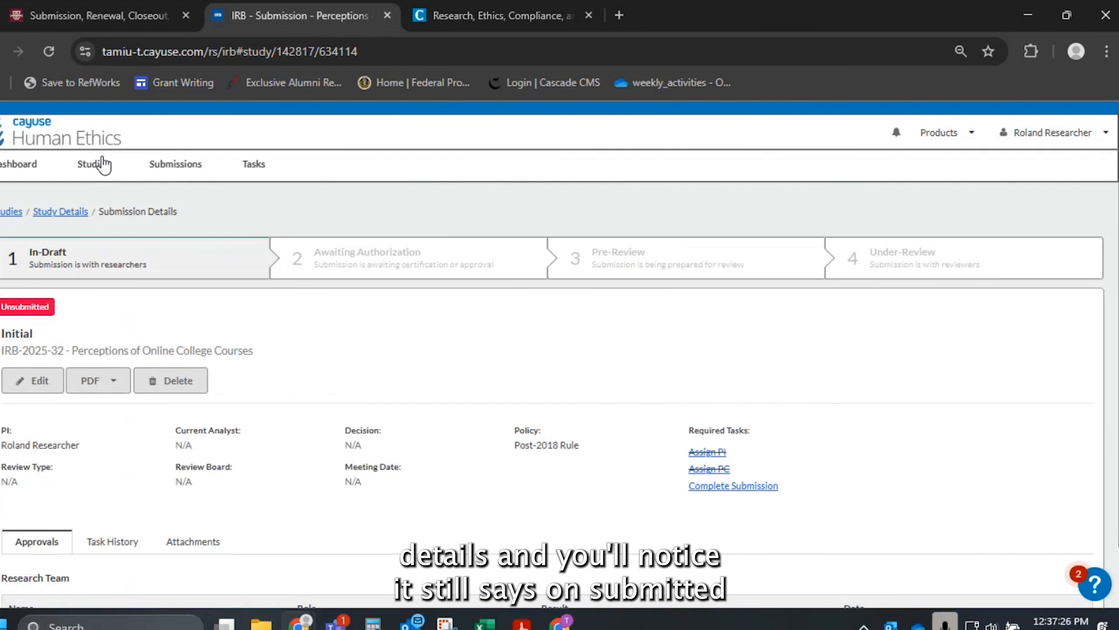
{"action": "scroll", "coordinate": [82, 354], "scroll_direction": "down", "scroll_amount": 2}
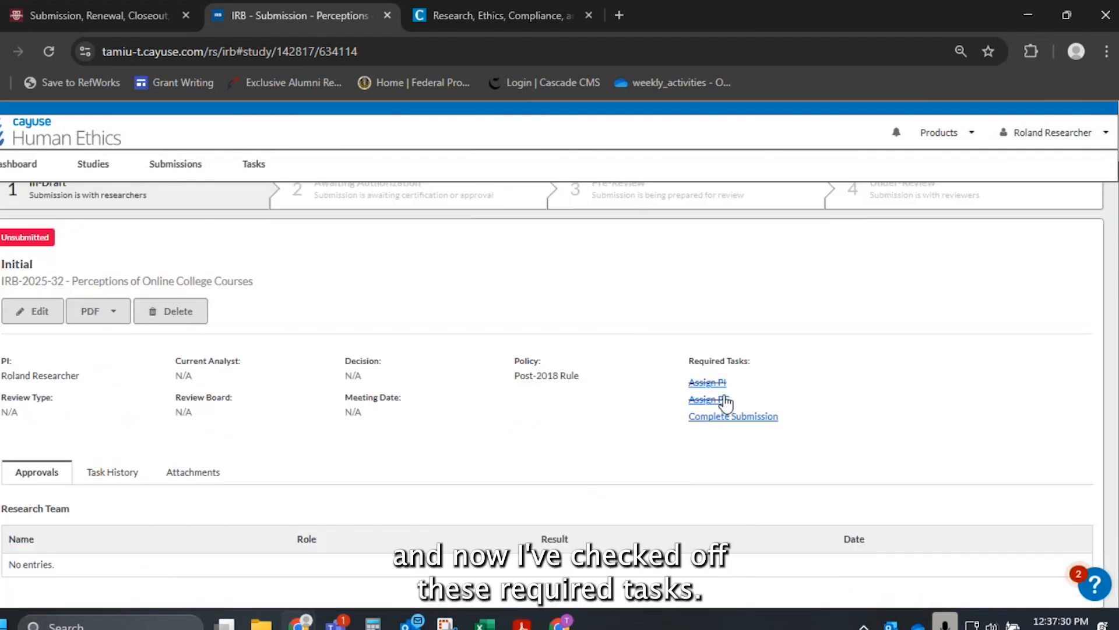
{"action": "scroll", "coordinate": [413, 337], "scroll_direction": "up", "scroll_amount": 2}
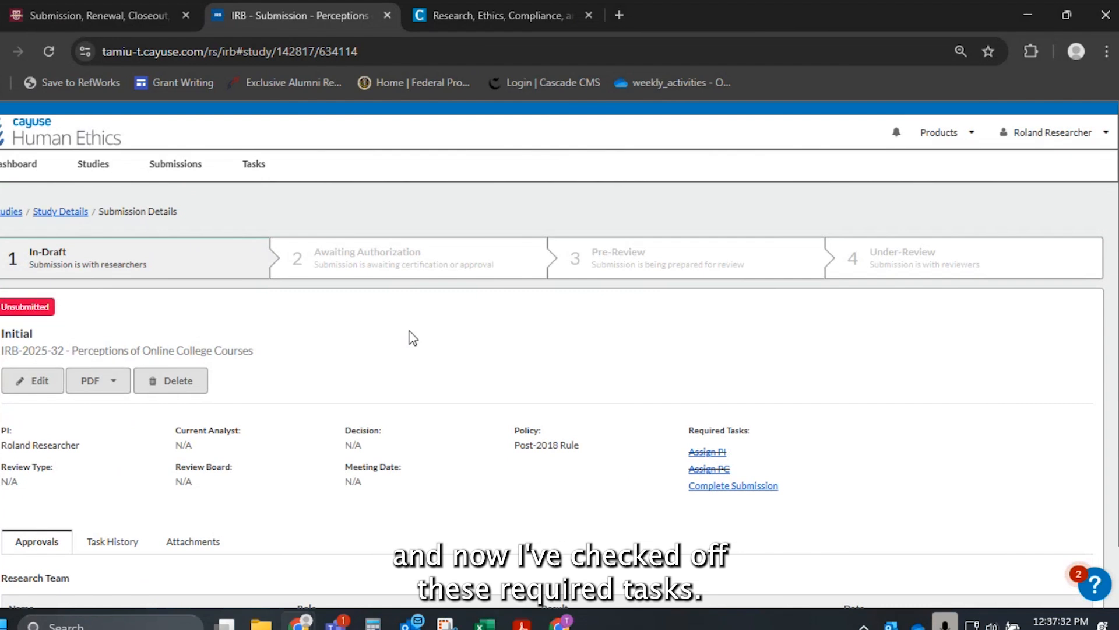
{"action": "left_click", "coordinate": [29, 165]}
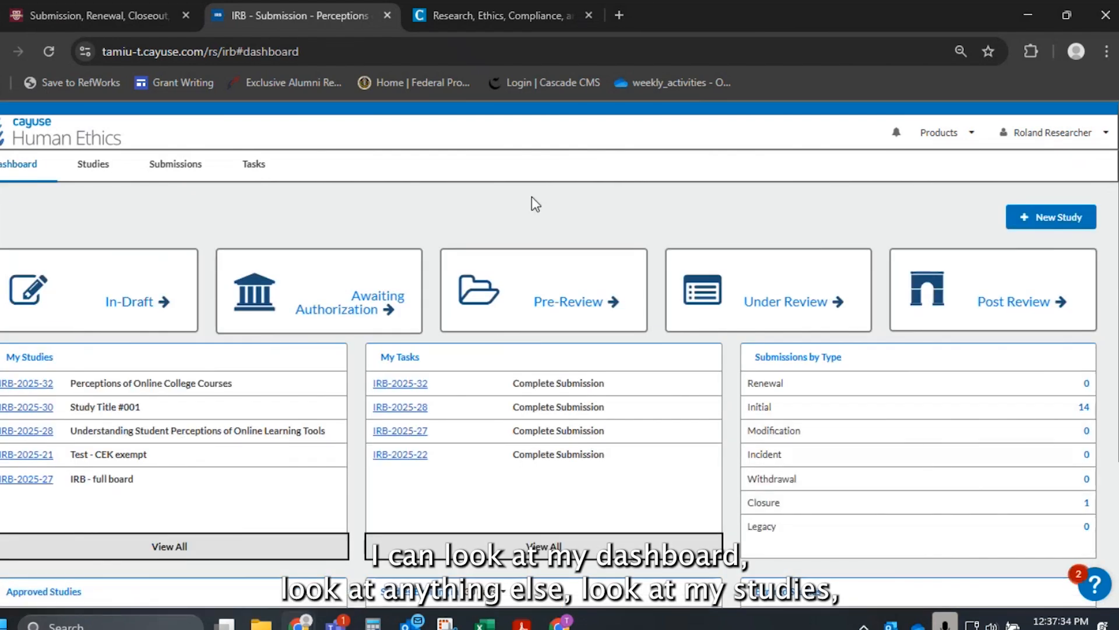
{"action": "left_click", "coordinate": [96, 166]}
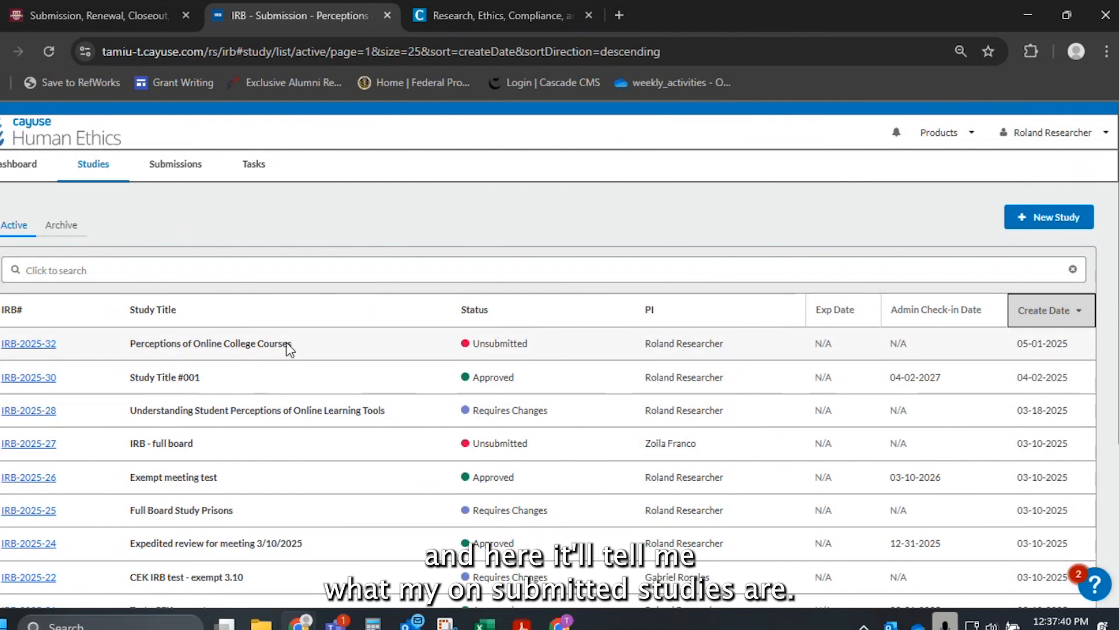
Open the initial submission for "Perceptions of Online College Courses" from the submissions list and go to its form to complete it
{"action": "left_click", "coordinate": [937, 348]}
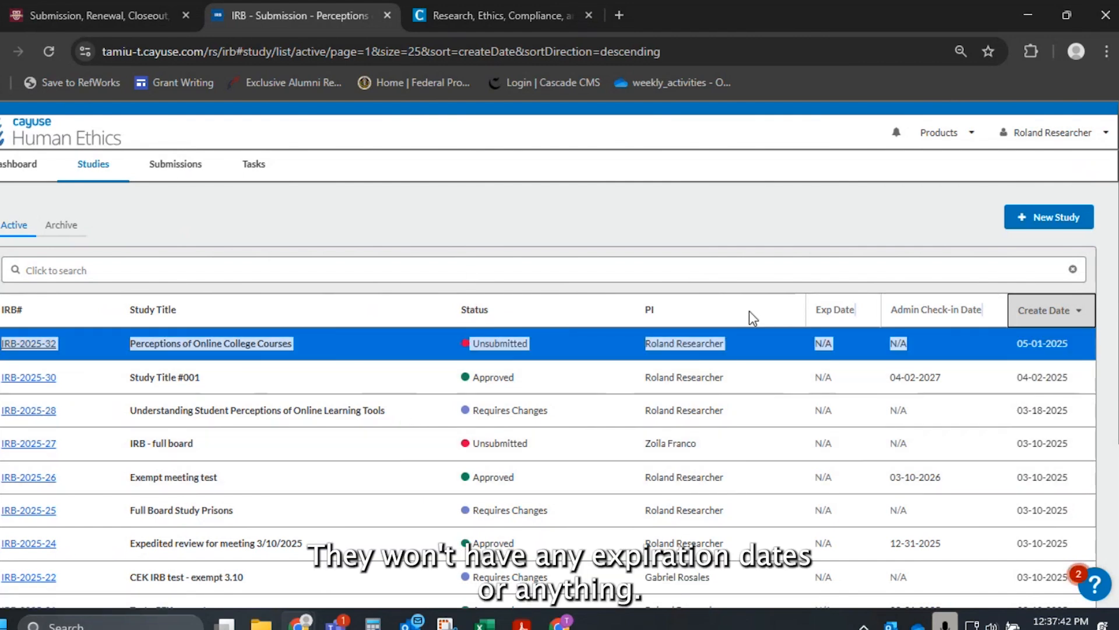
{"action": "left_click", "coordinate": [201, 165]}
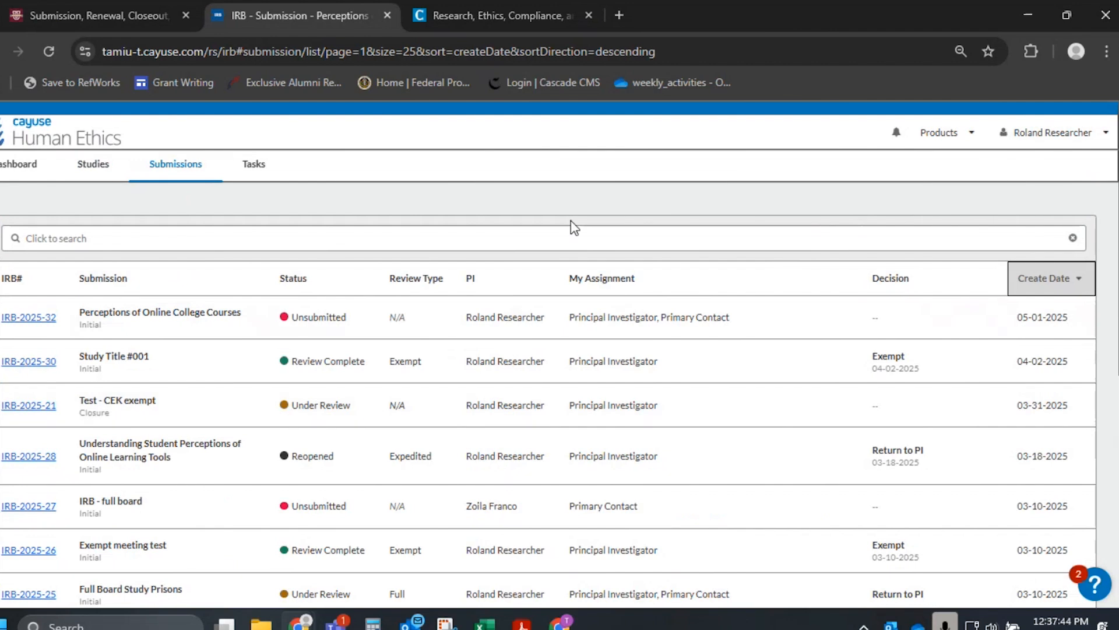
{"action": "left_click", "coordinate": [40, 318]}
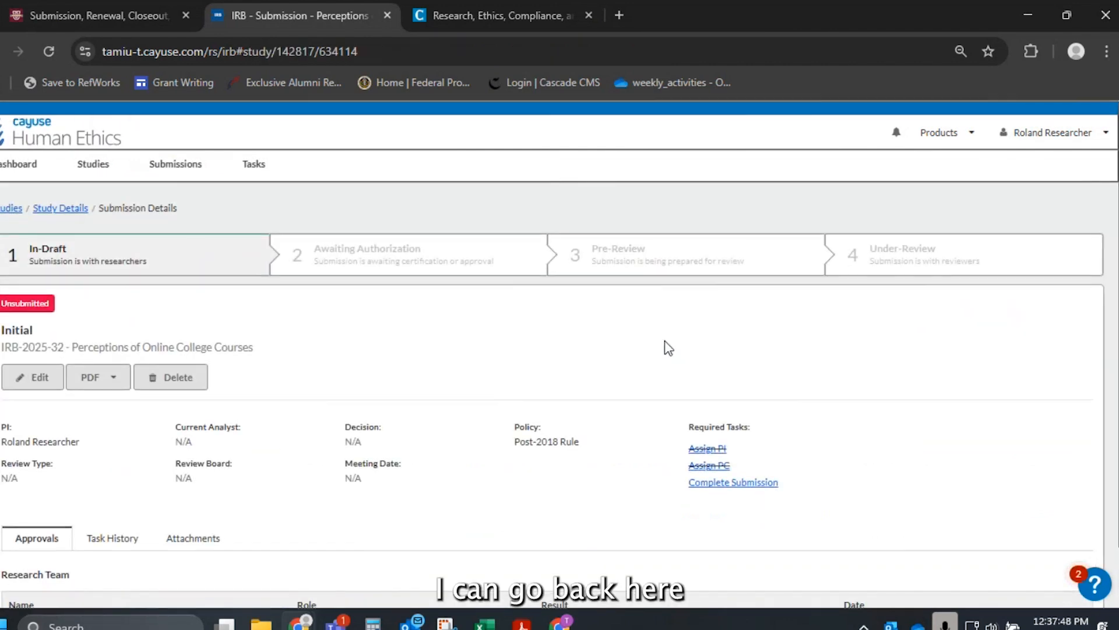
{"action": "scroll", "coordinate": [669, 348], "scroll_direction": "down", "scroll_amount": 1}
{"action": "left_click", "coordinate": [735, 416]}
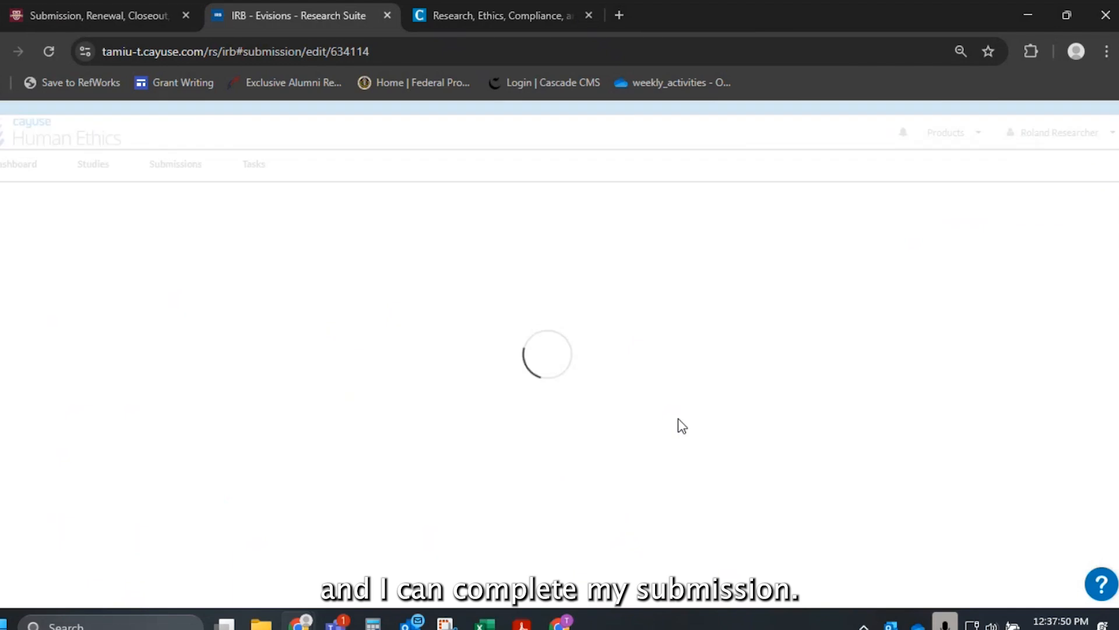
{"action": "scroll", "coordinate": [558, 448], "scroll_direction": "down", "scroll_amount": 4}
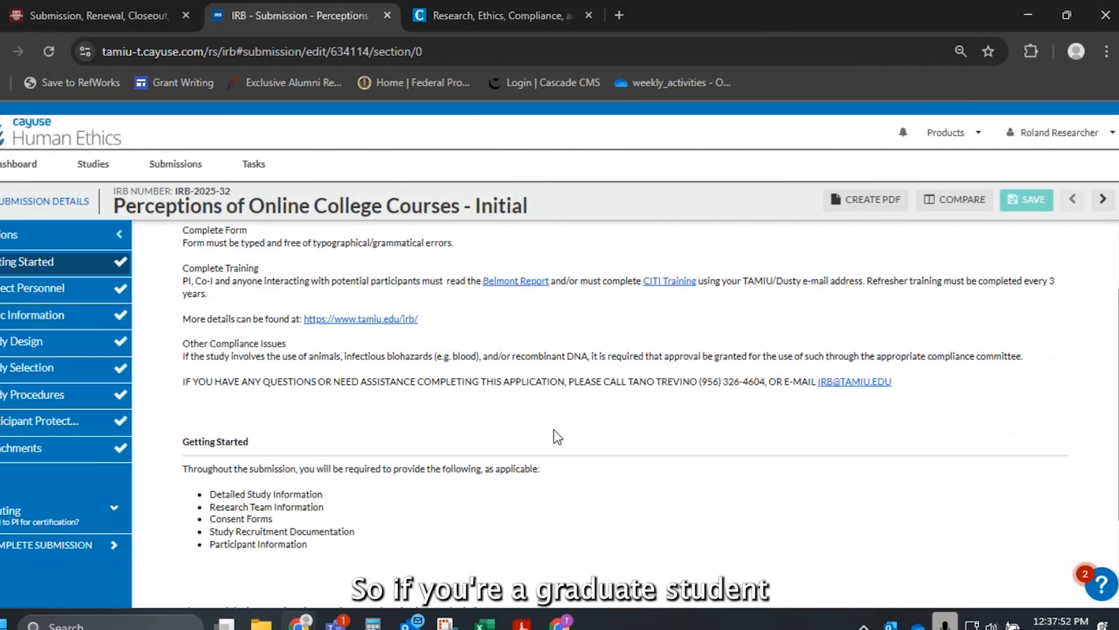
{"action": "left_click", "coordinate": [25, 548]}
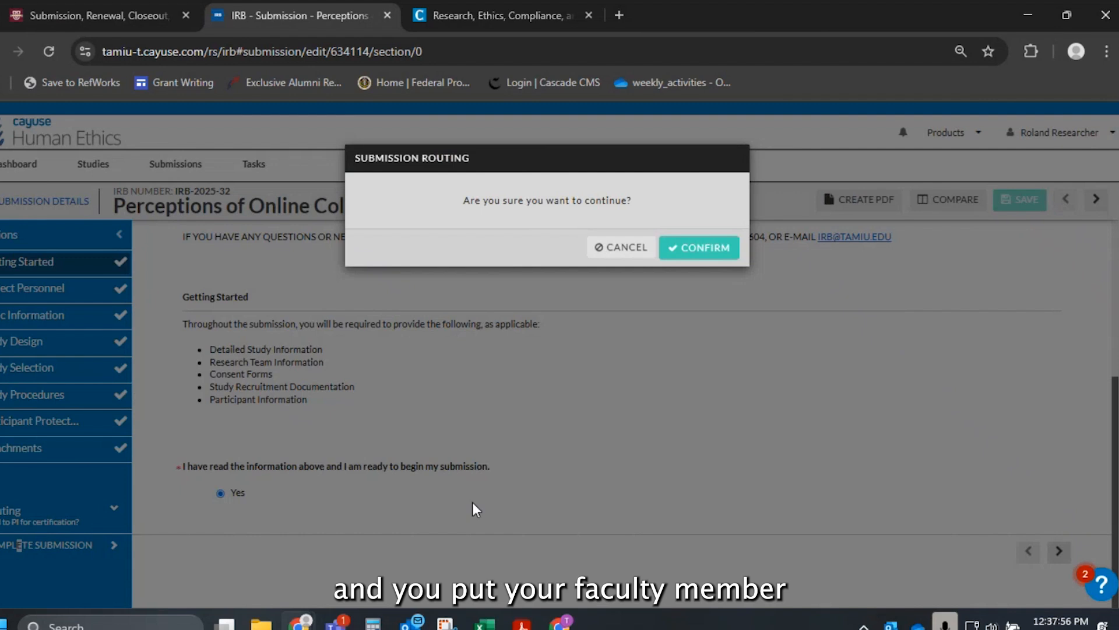
{"action": "left_click", "coordinate": [609, 247]}
Look over the Attachments section, complete the submission and confirm its routing to the PI for certification
{"action": "left_click", "coordinate": [56, 446]}
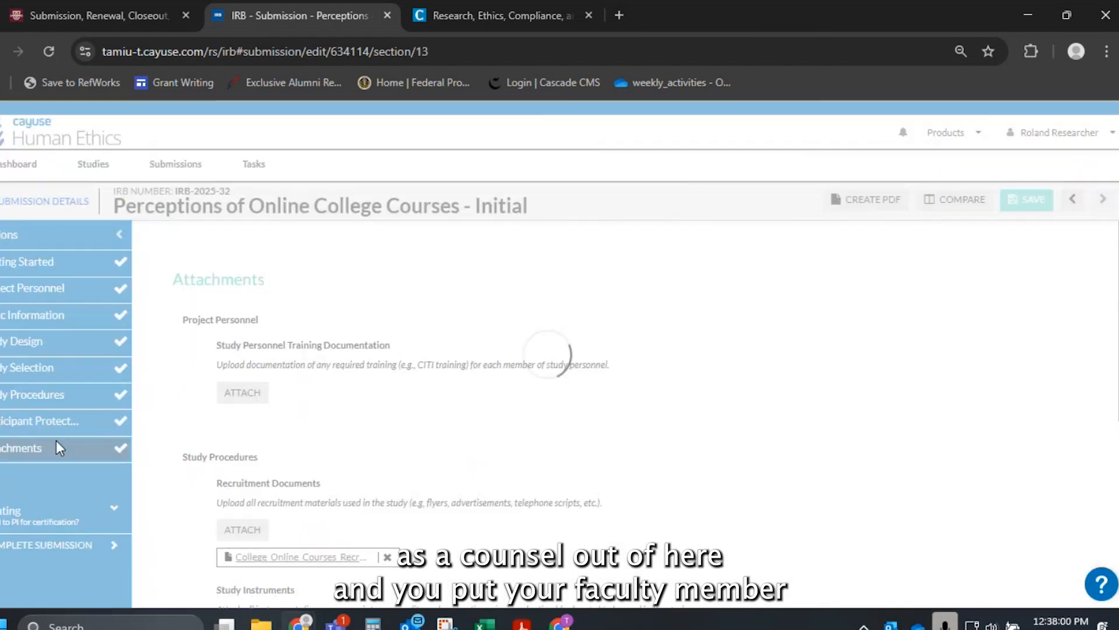
{"action": "scroll", "coordinate": [387, 378], "scroll_direction": "down", "scroll_amount": 6}
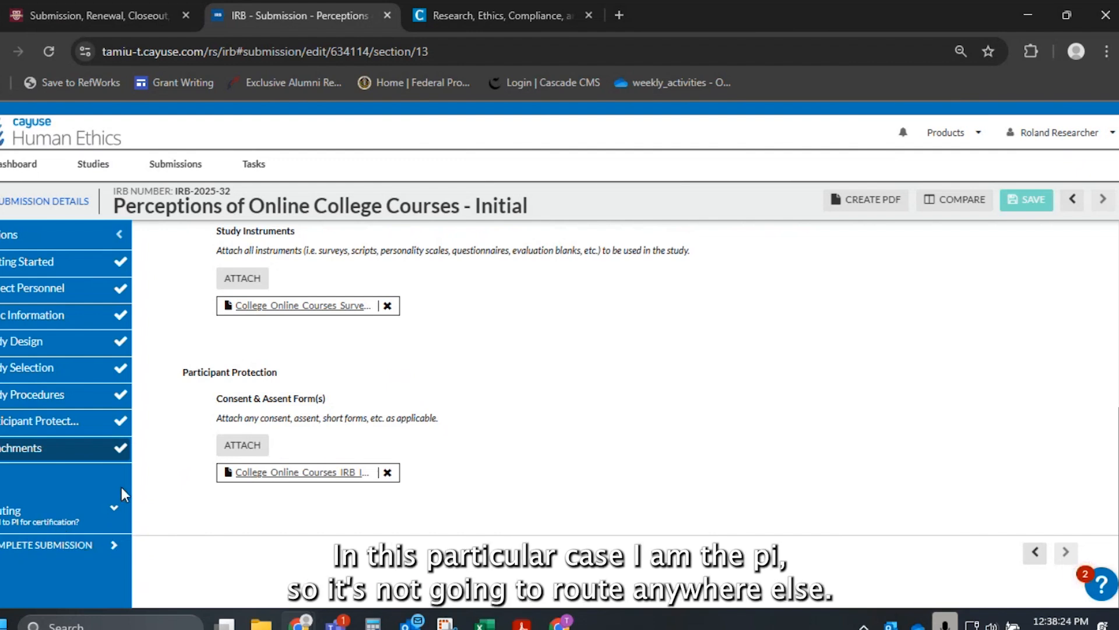
{"action": "left_click", "coordinate": [82, 544]}
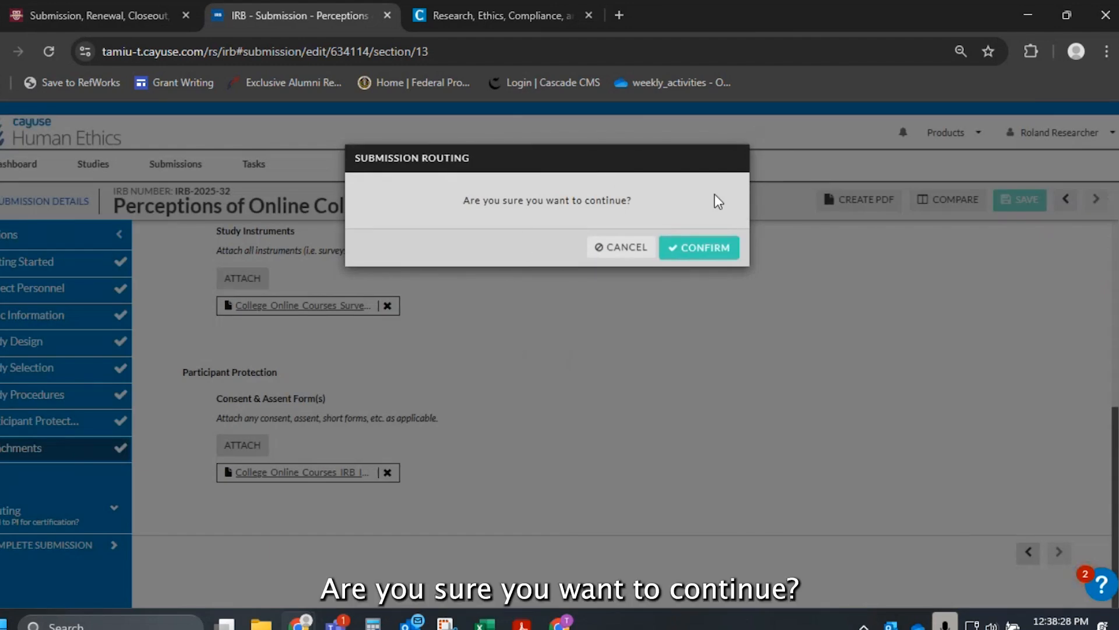
{"action": "left_click", "coordinate": [694, 254]}
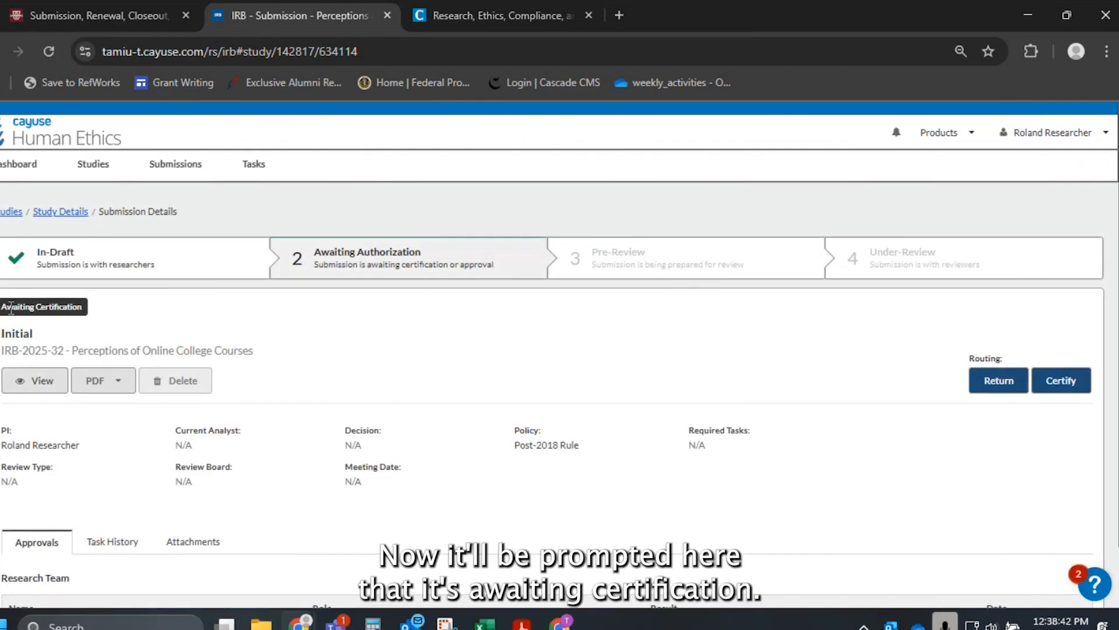
Check the submission's status and research team approvals, view the submission form, and return to the submission details
{"action": "scroll", "coordinate": [767, 492], "scroll_direction": "down", "scroll_amount": 1}
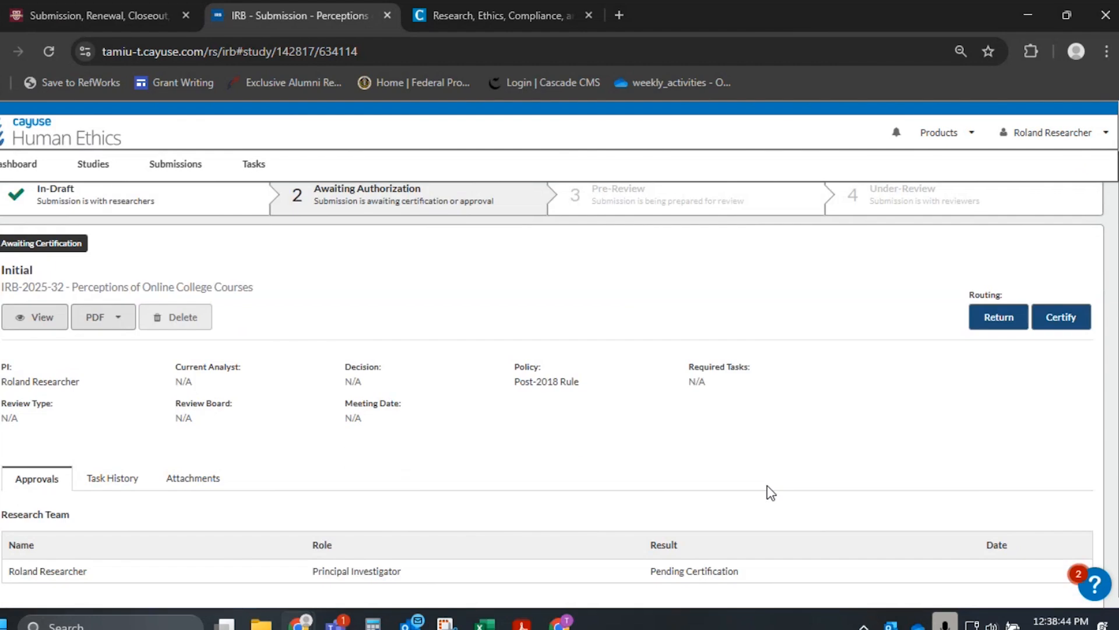
{"action": "scroll", "coordinate": [772, 453], "scroll_direction": "up", "scroll_amount": 1}
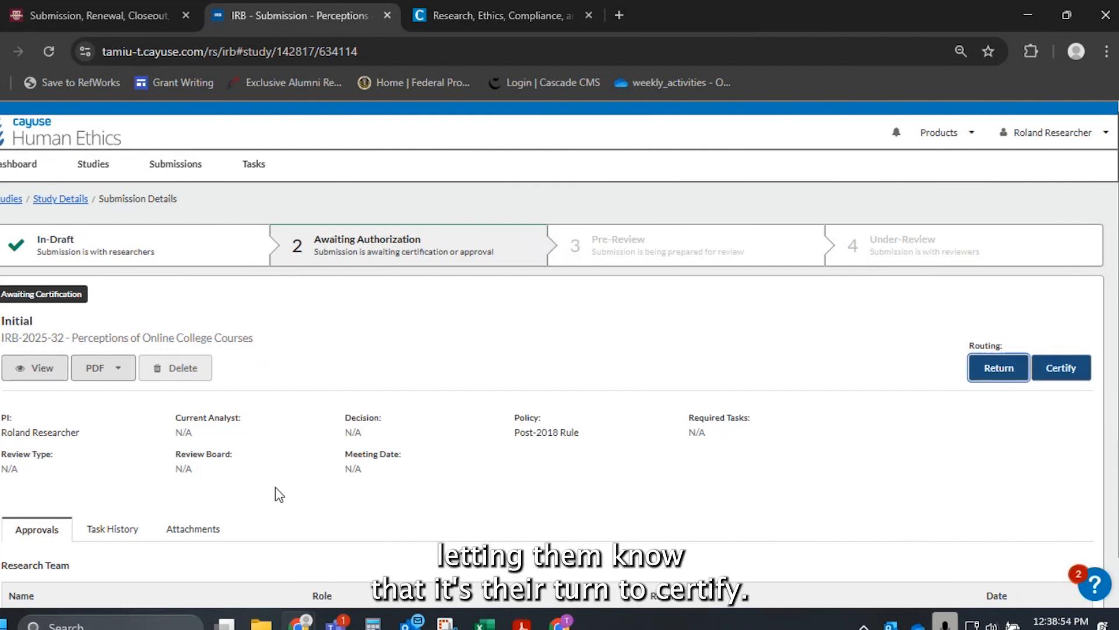
{"action": "scroll", "coordinate": [586, 450], "scroll_direction": "down", "scroll_amount": 1}
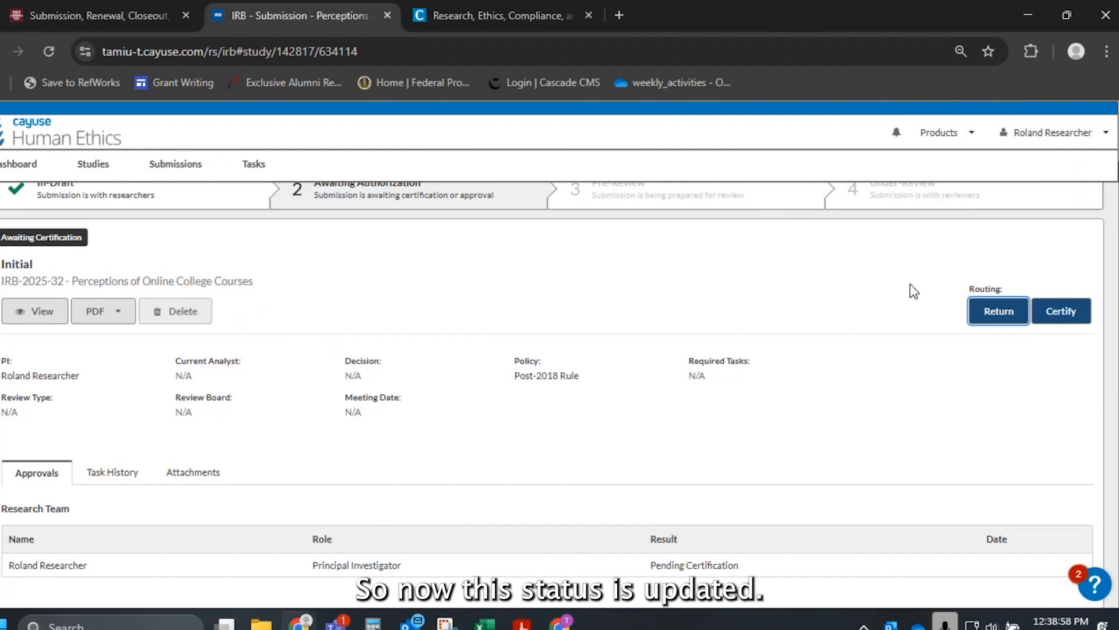
{"action": "key", "text": "Tab"}
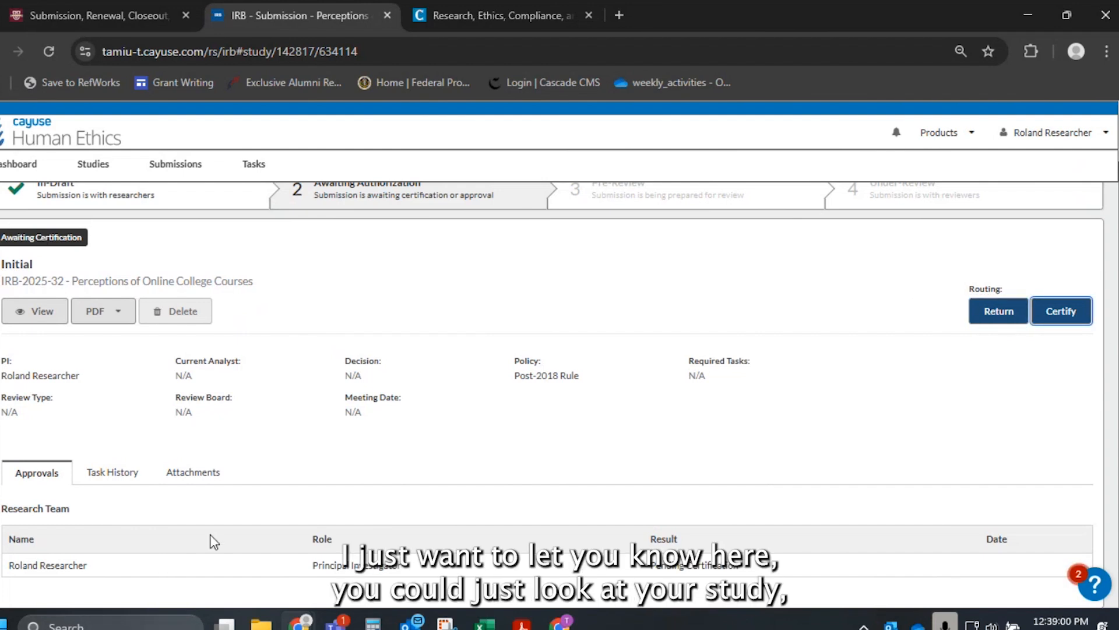
{"action": "left_click", "coordinate": [21, 318]}
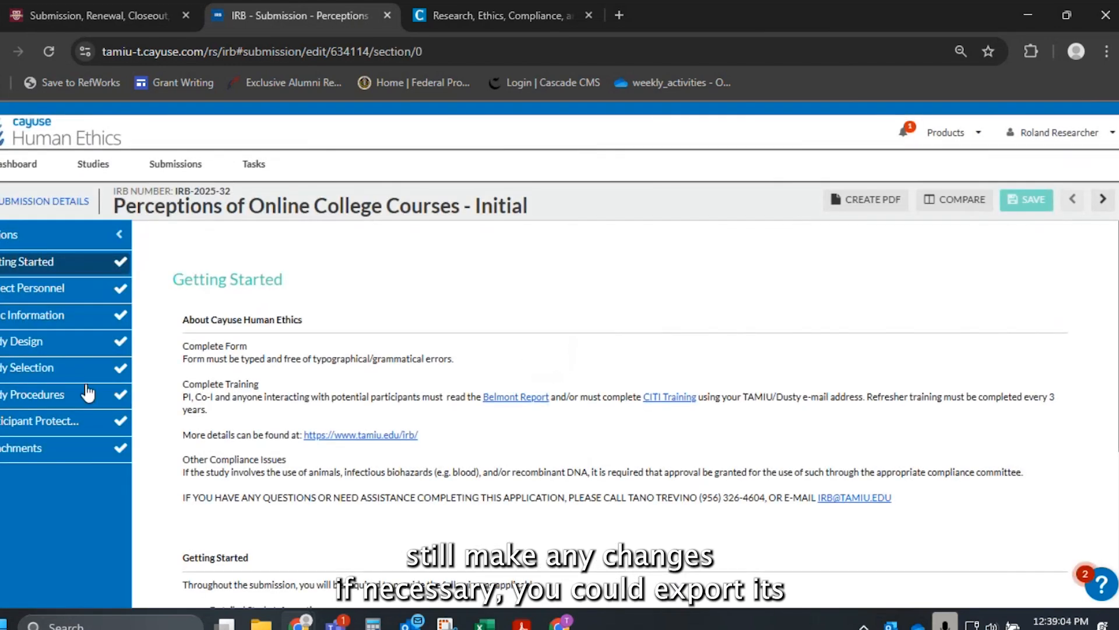
{"action": "left_click", "coordinate": [15, 215]}
Generate a PDF of the submission and look through its Getting Started, Project Personnel and Basic Information sections
{"action": "left_click", "coordinate": [118, 376]}
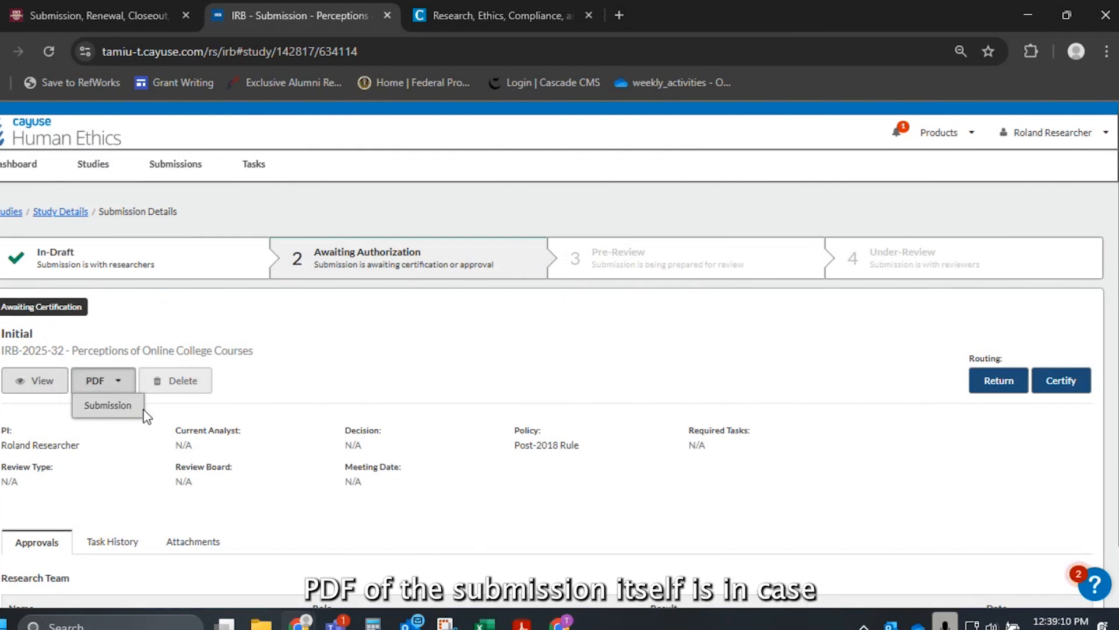
{"action": "left_click", "coordinate": [111, 405]}
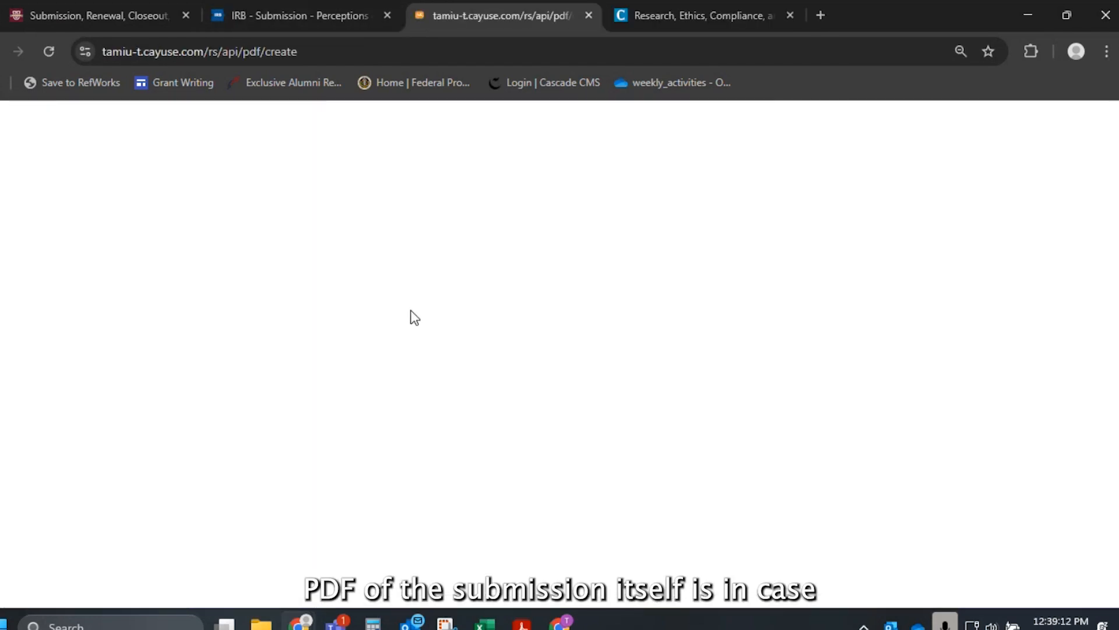
{"action": "scroll", "coordinate": [663, 385], "scroll_direction": "down", "scroll_amount": 10}
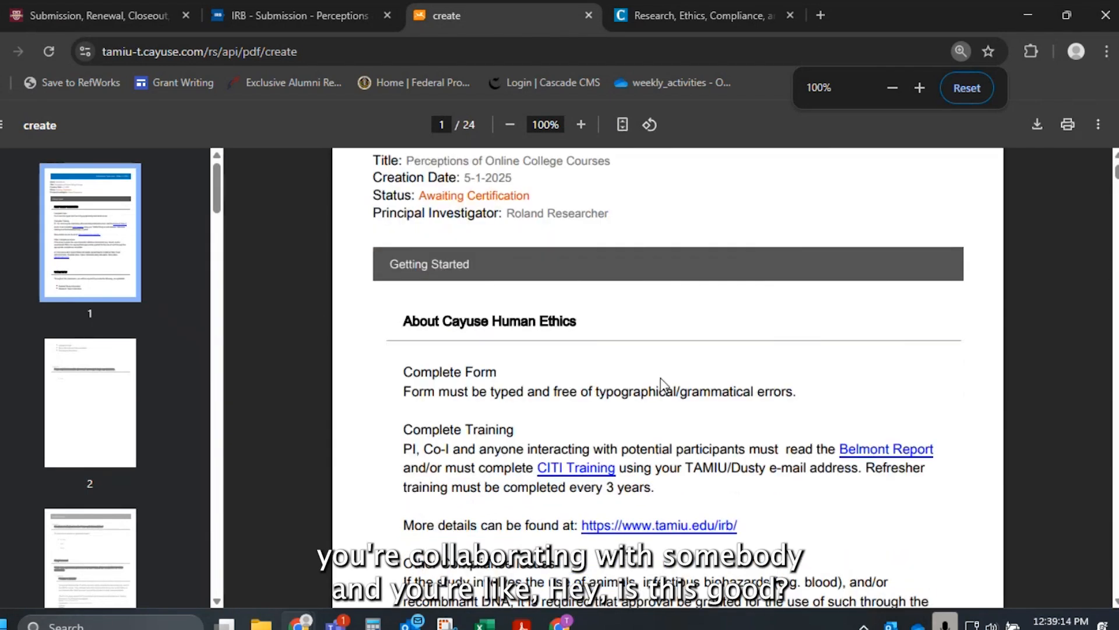
{"action": "scroll", "coordinate": [652, 408], "scroll_direction": "down", "scroll_amount": 18}
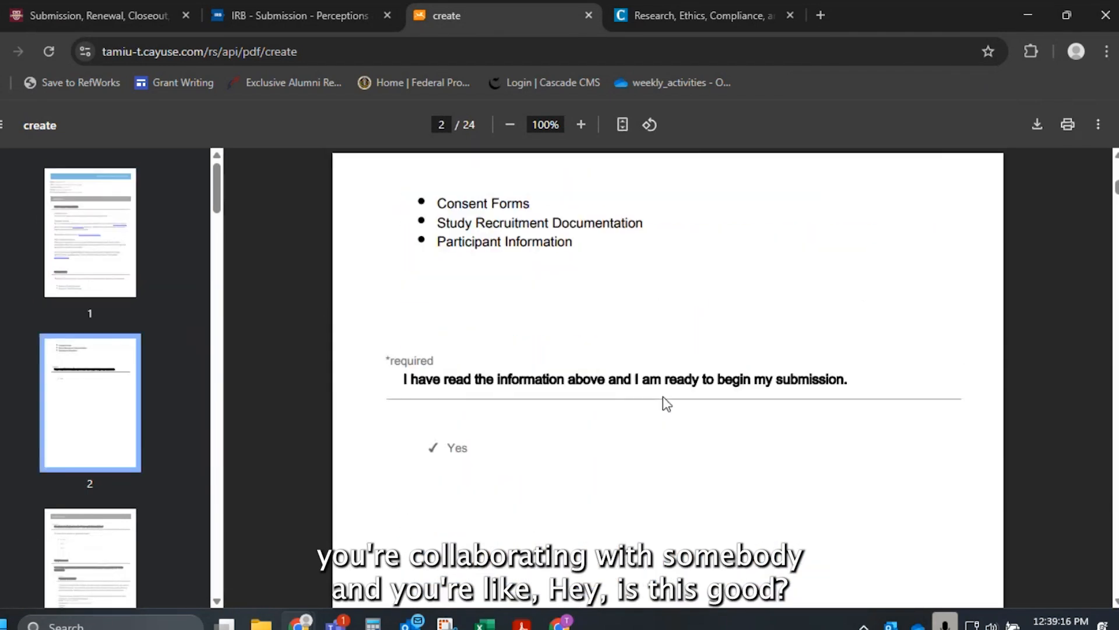
{"action": "scroll", "coordinate": [626, 427], "scroll_direction": "down", "scroll_amount": 5}
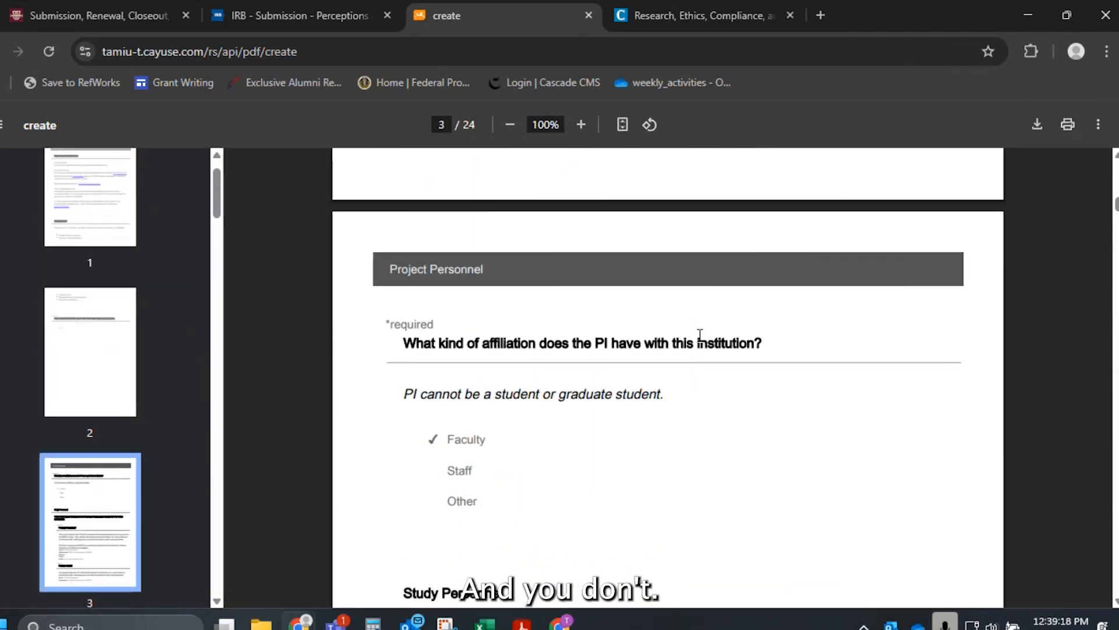
{"action": "scroll", "coordinate": [626, 430], "scroll_direction": "down", "scroll_amount": 15}
{"action": "scroll", "coordinate": [628, 431], "scroll_direction": "down", "scroll_amount": 15}
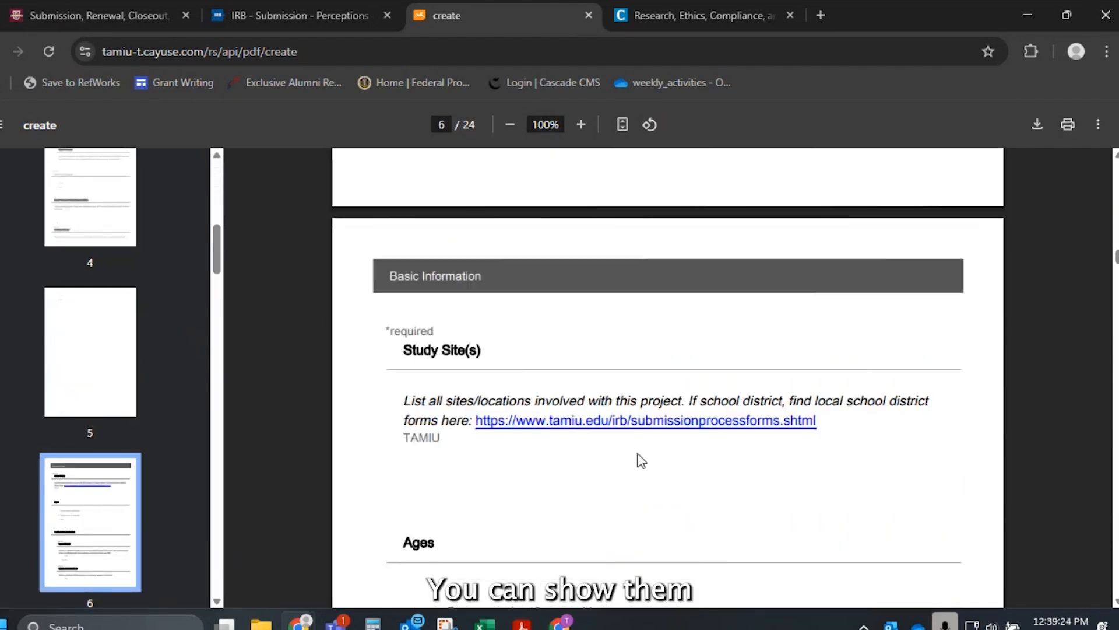
{"action": "scroll", "coordinate": [639, 459], "scroll_direction": "down", "scroll_amount": 12}
{"action": "scroll", "coordinate": [621, 485], "scroll_direction": "down", "scroll_amount": 6}
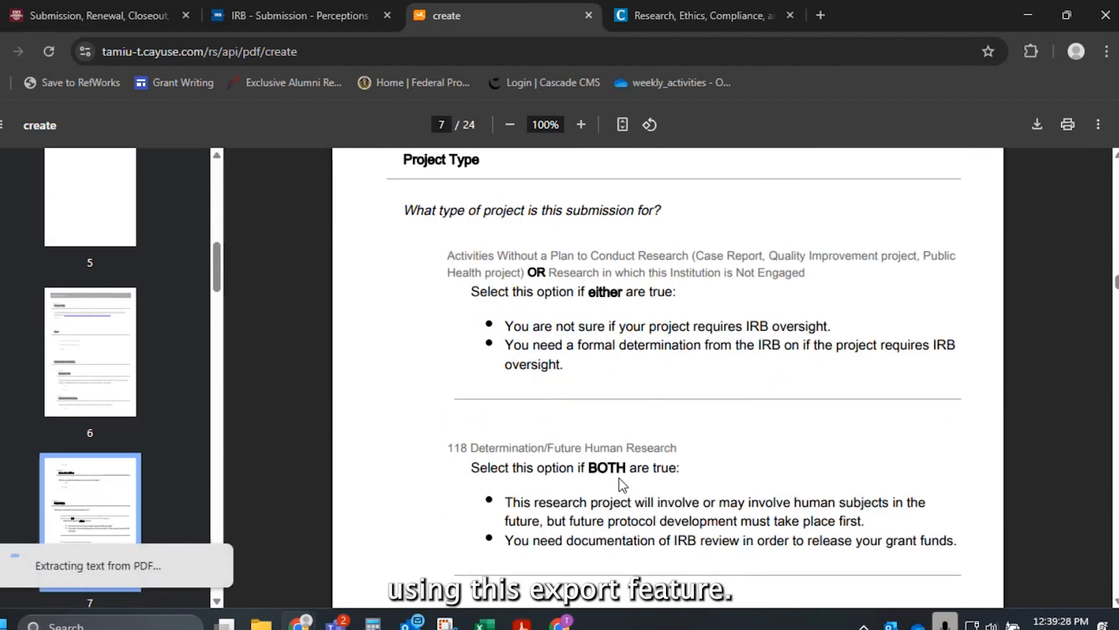